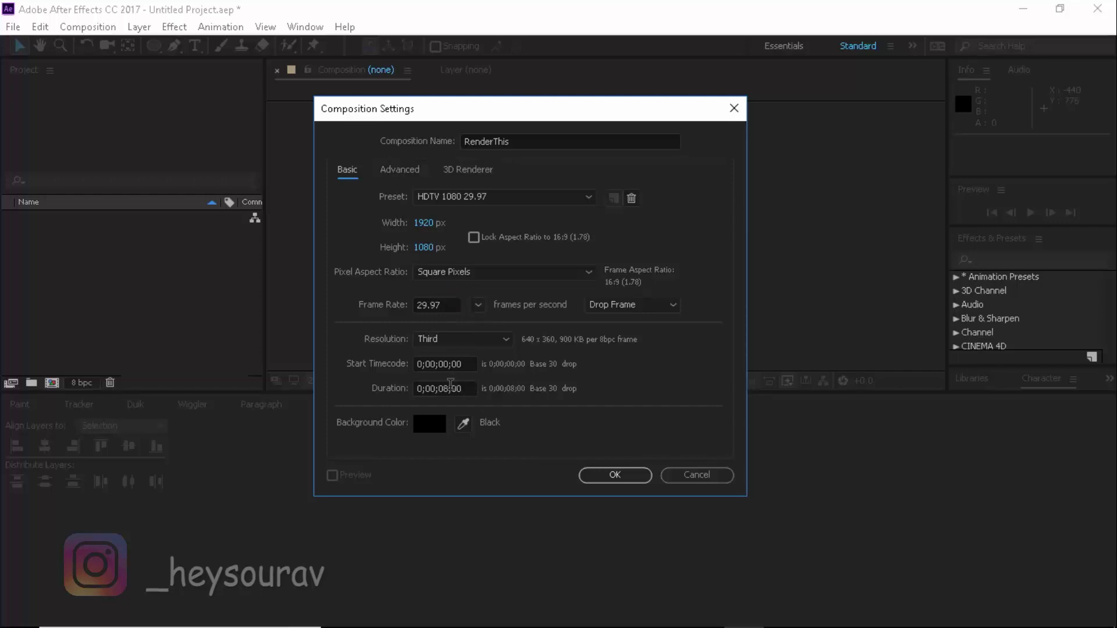
# - Set the RenderThis composition's duration to 5 seconds (0;00;05;00) and create it
pyautogui.click(445, 388)
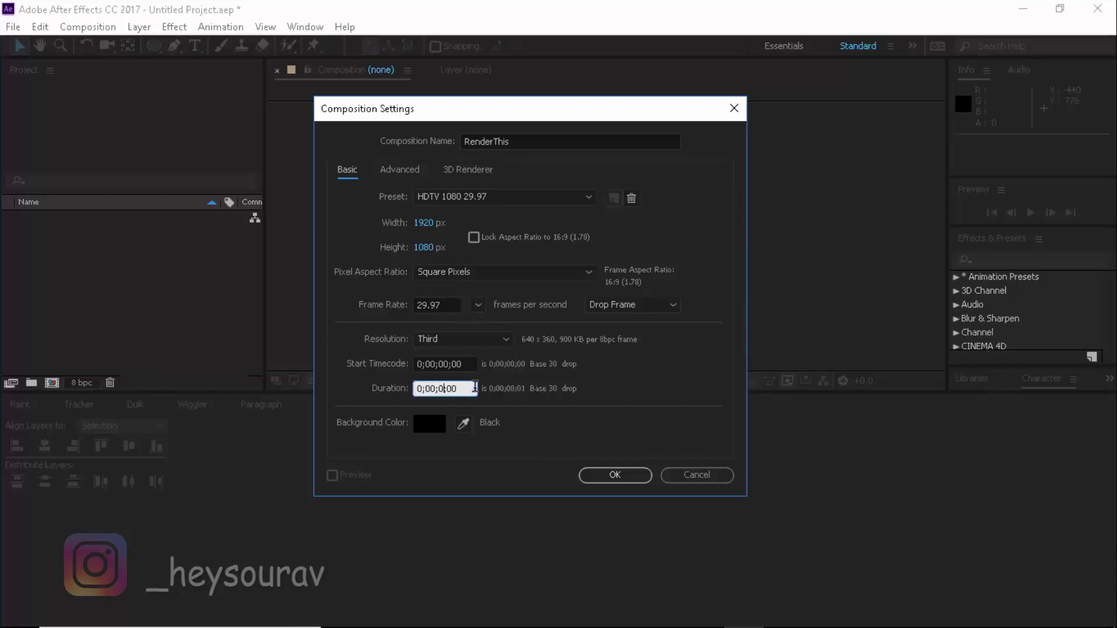
pyautogui.write('5')
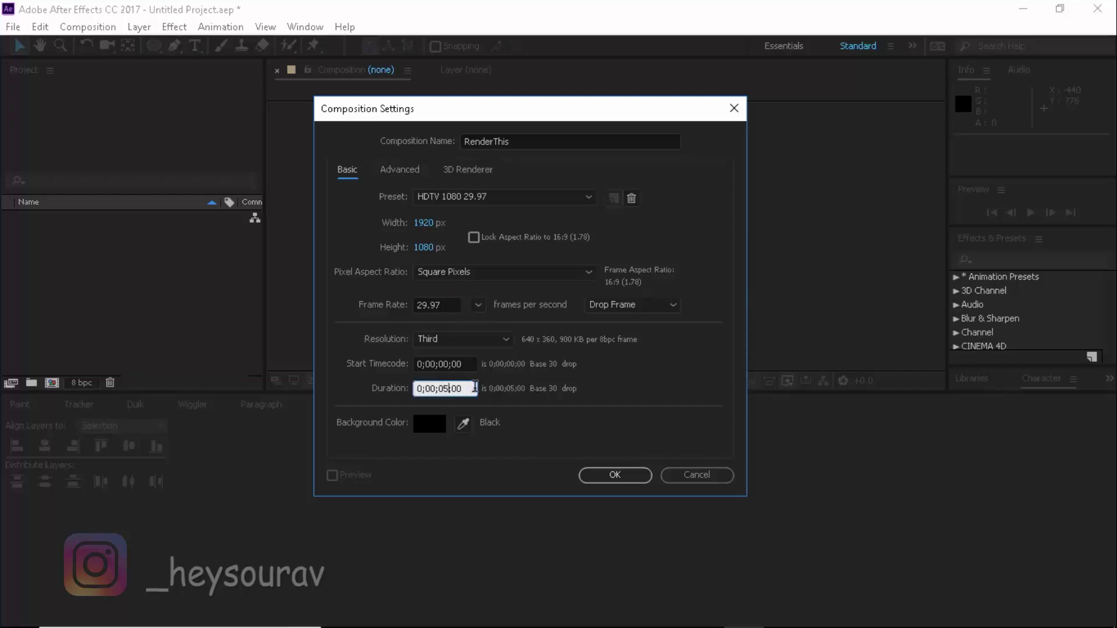
pyautogui.click(605, 477)
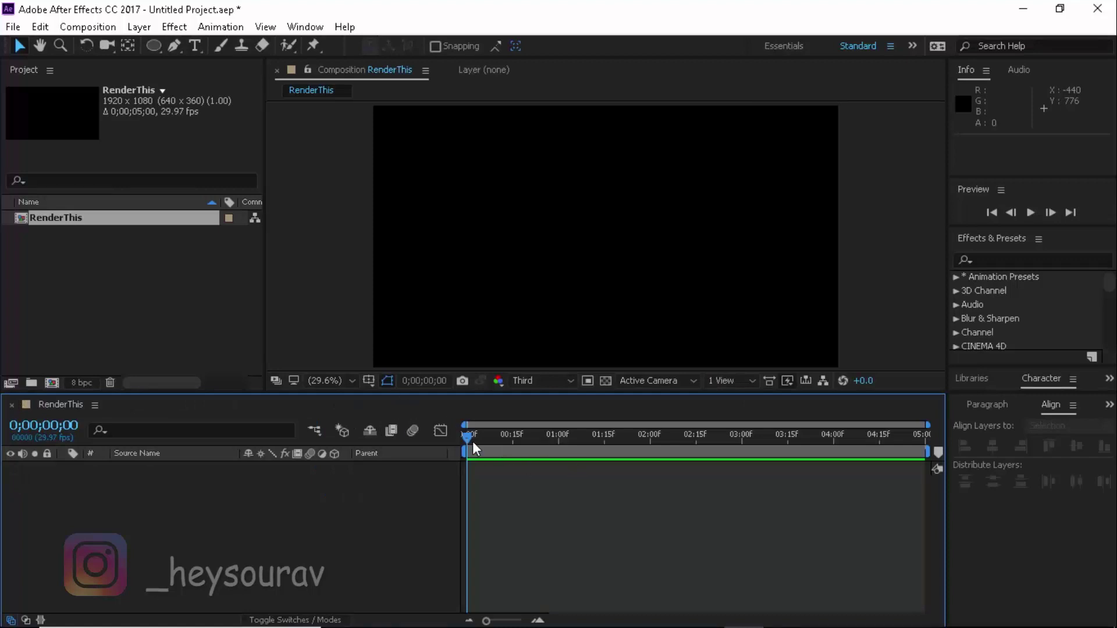
# - Draw a wide ellipse shape around the middle of the empty composition
pyautogui.moveTo(473, 442); pyautogui.dragTo(364, 483)
pyautogui.click(154, 46)
pyautogui.moveTo(470, 182); pyautogui.dragTo(696, 267)
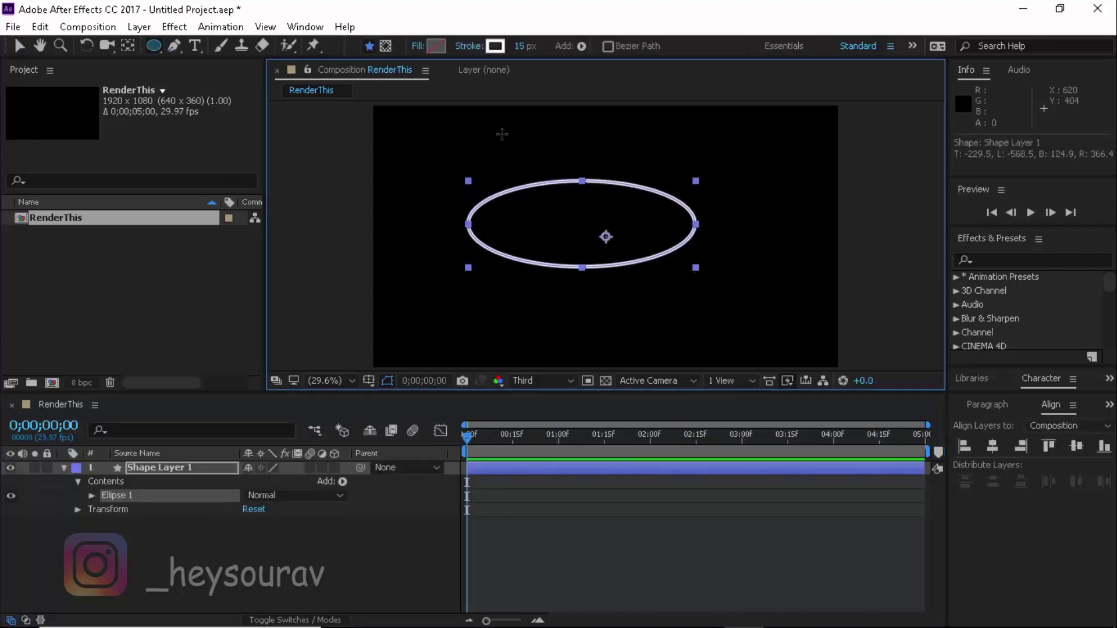
# - Fill the ellipse with solid white and set its stroke to None
pyautogui.click(433, 48)
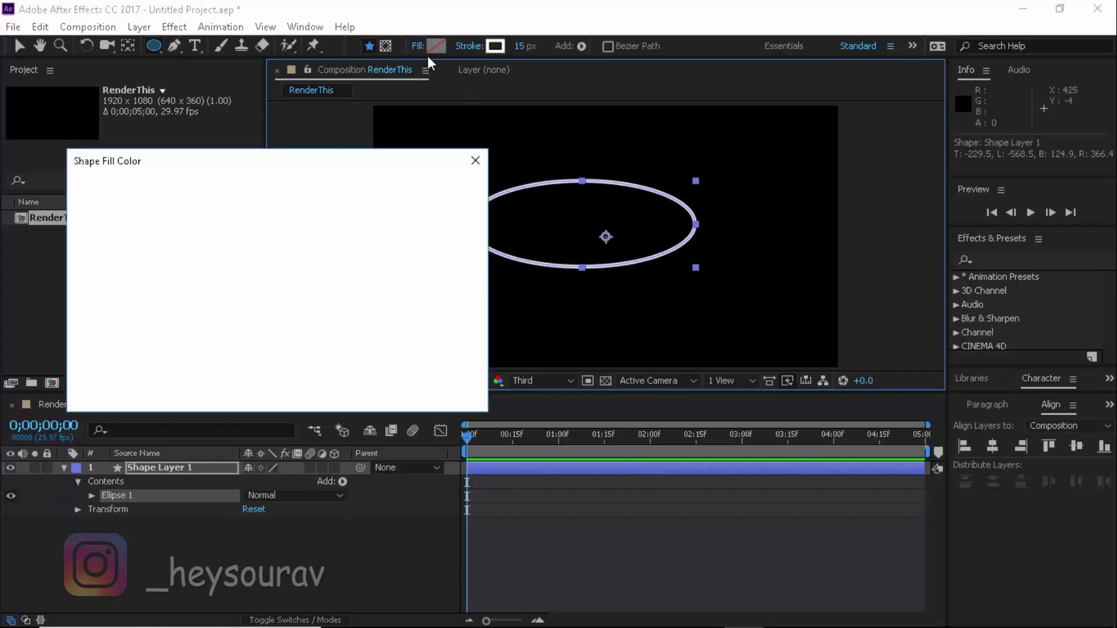
pyautogui.click(441, 190)
pyautogui.click(417, 46)
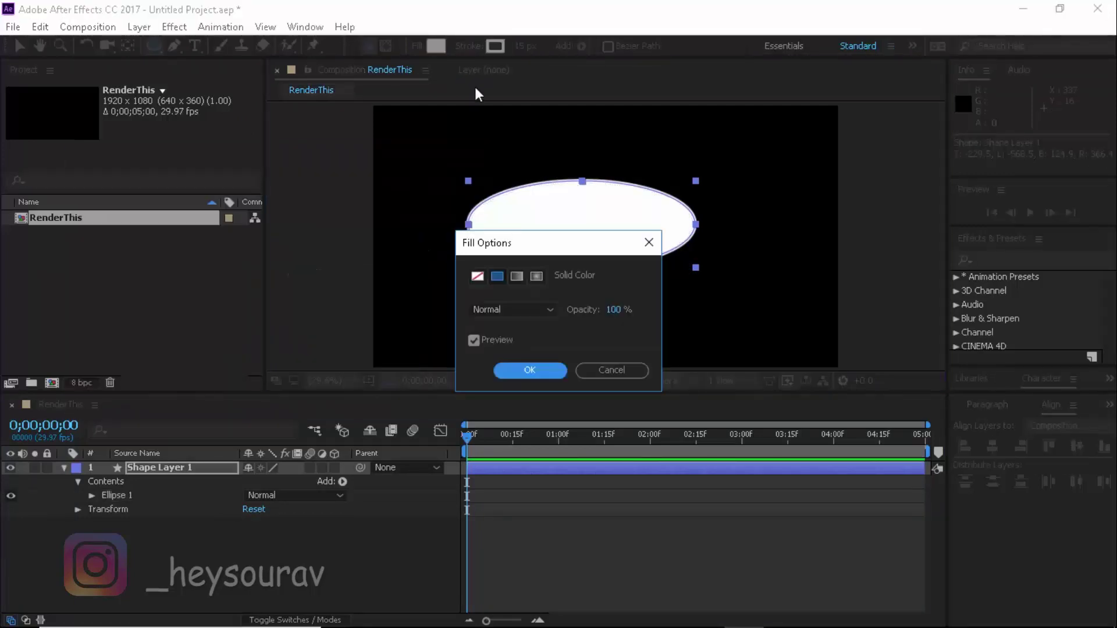
pyautogui.click(589, 376)
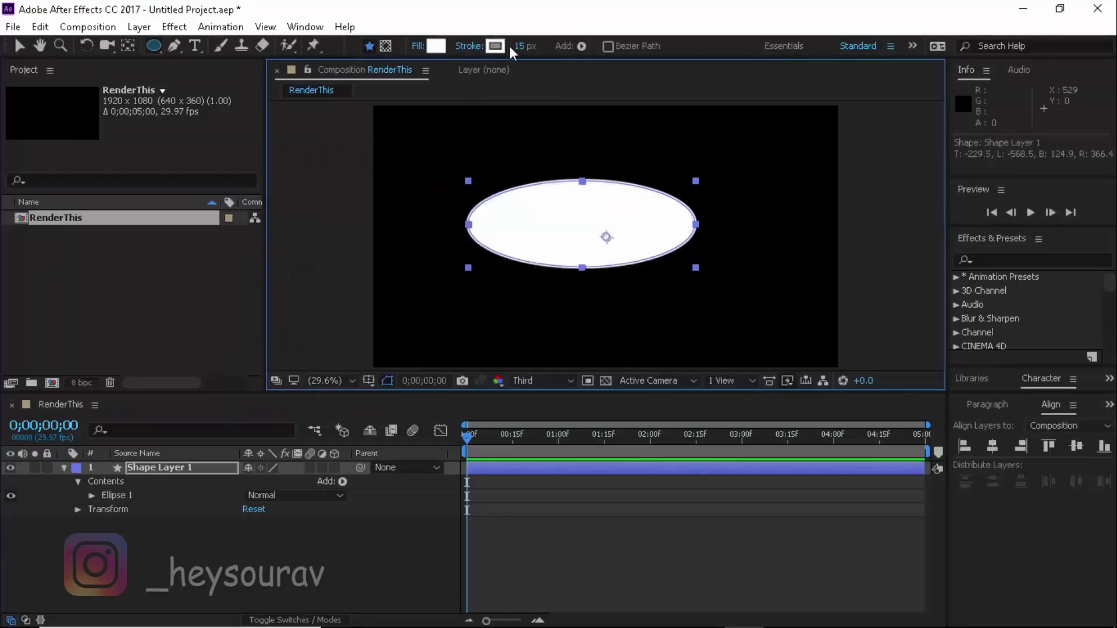
pyautogui.click(469, 46)
pyautogui.click(471, 277)
pyautogui.click(524, 368)
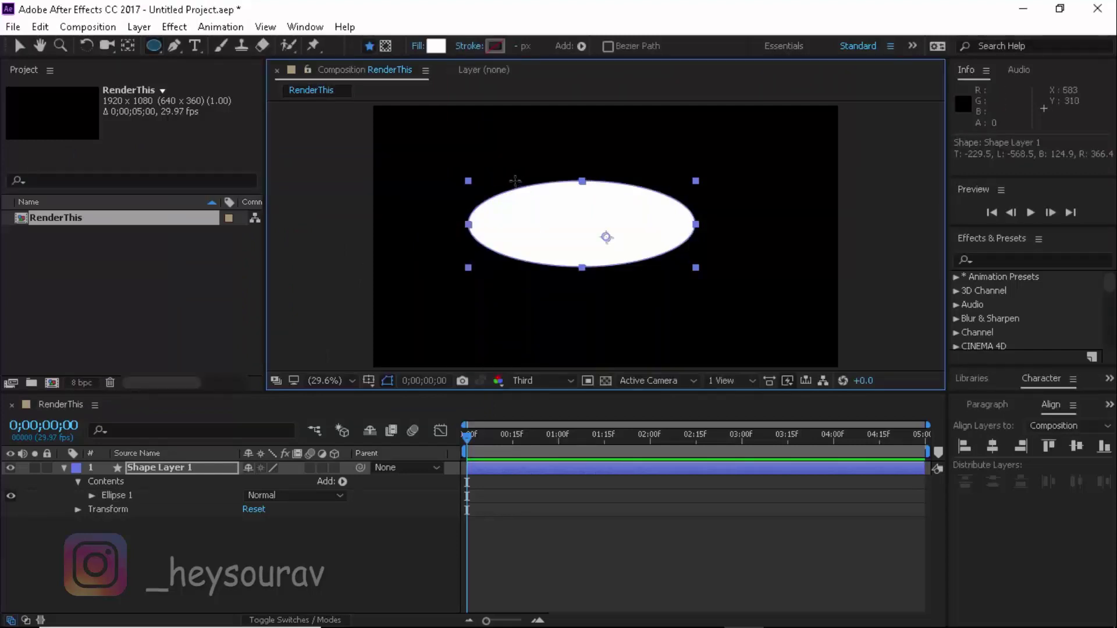
# - Delete the ellipse's shape layer from the composition
pyautogui.click(193, 463)
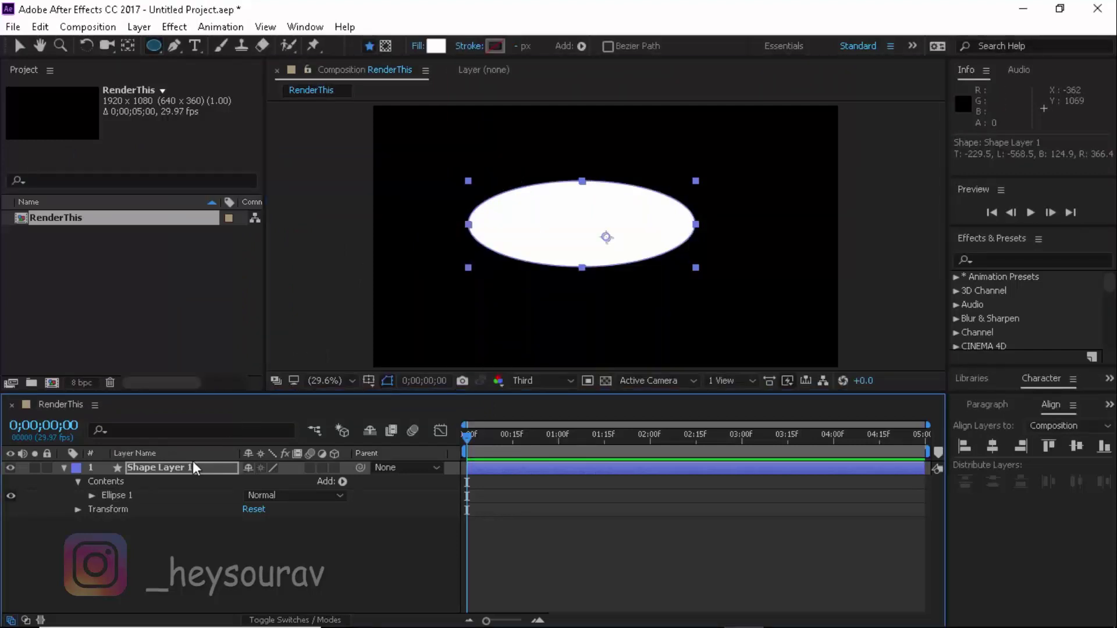
pyautogui.press('Return')
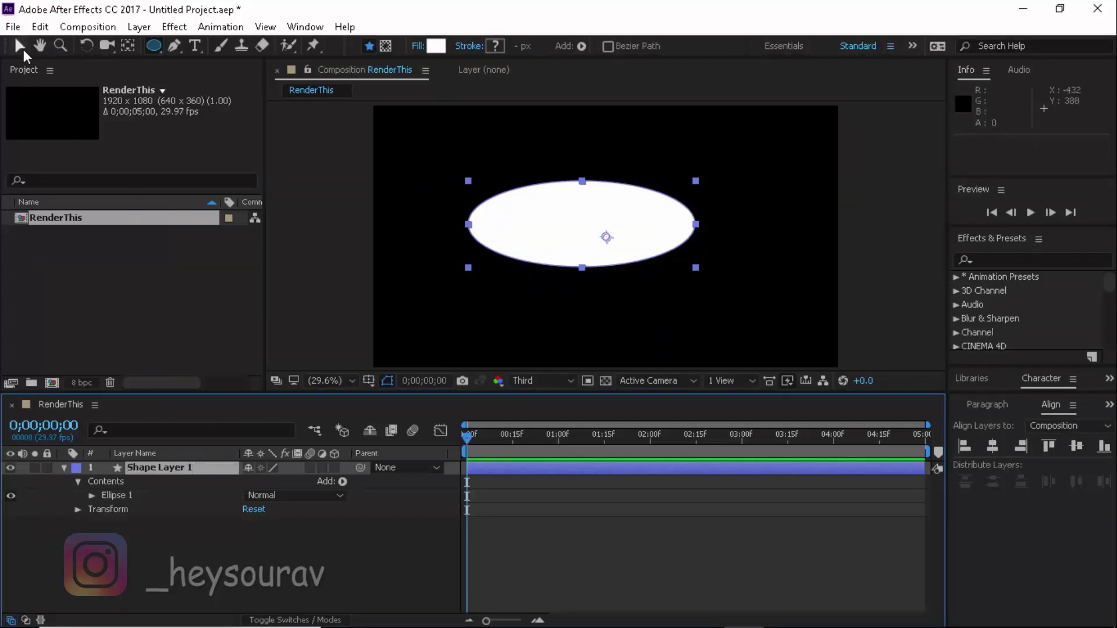
pyautogui.click(151, 463)
pyautogui.press('Delete')
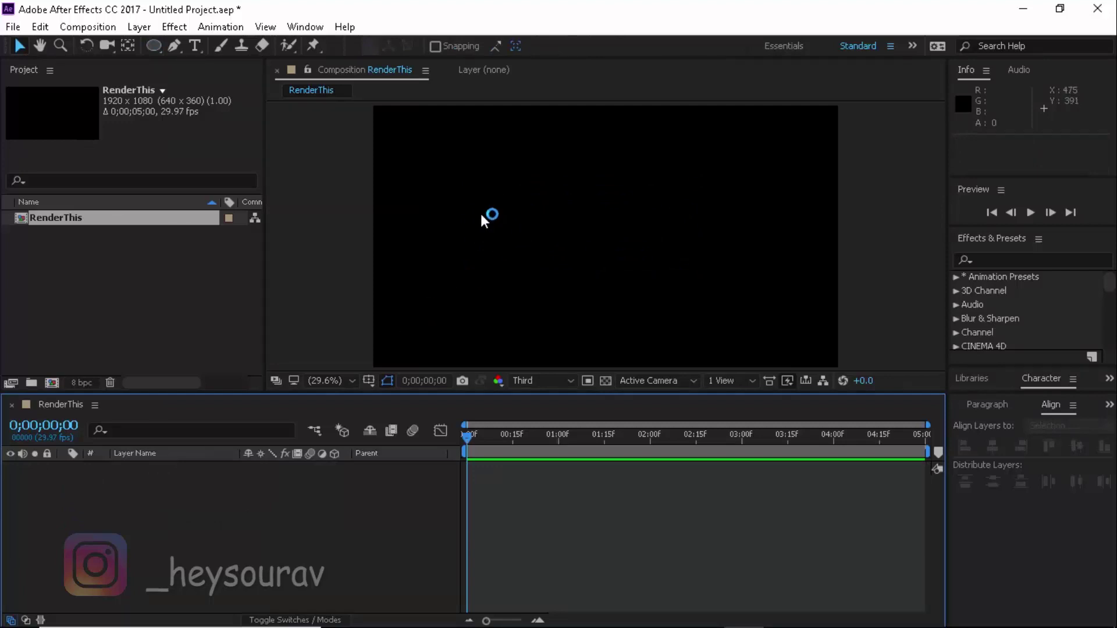
# - Activate the Pen tool and set its fill to None
pyautogui.click(174, 46)
pyautogui.click(415, 46)
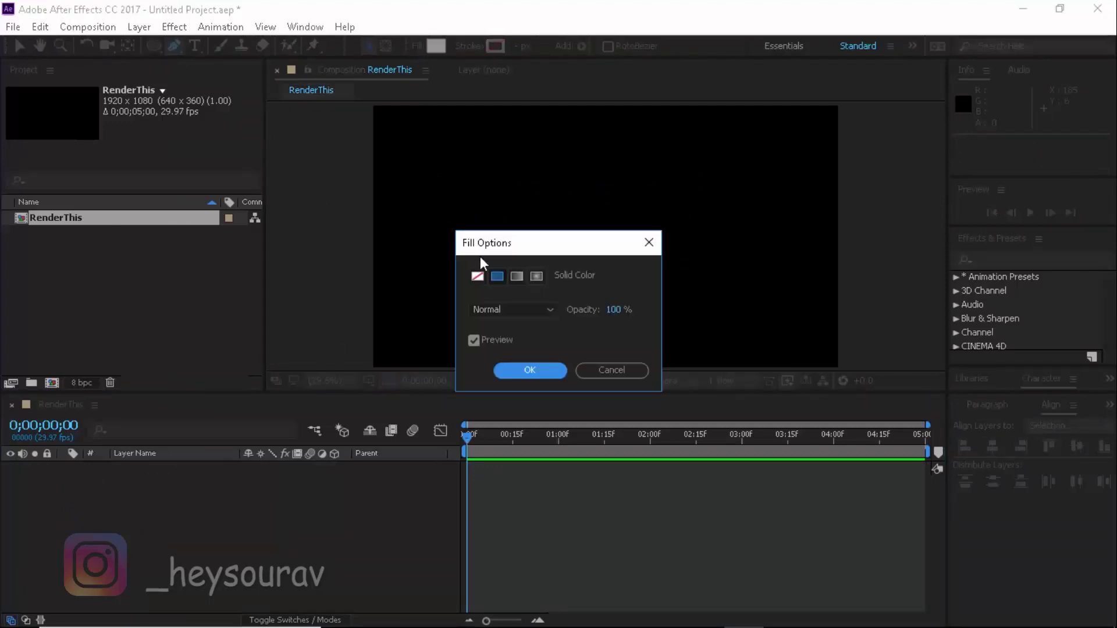
pyautogui.click(477, 277)
pyautogui.click(529, 371)
# - Set the Pen tool's stroke to a solid color with a width of 8 px
pyautogui.click(485, 46)
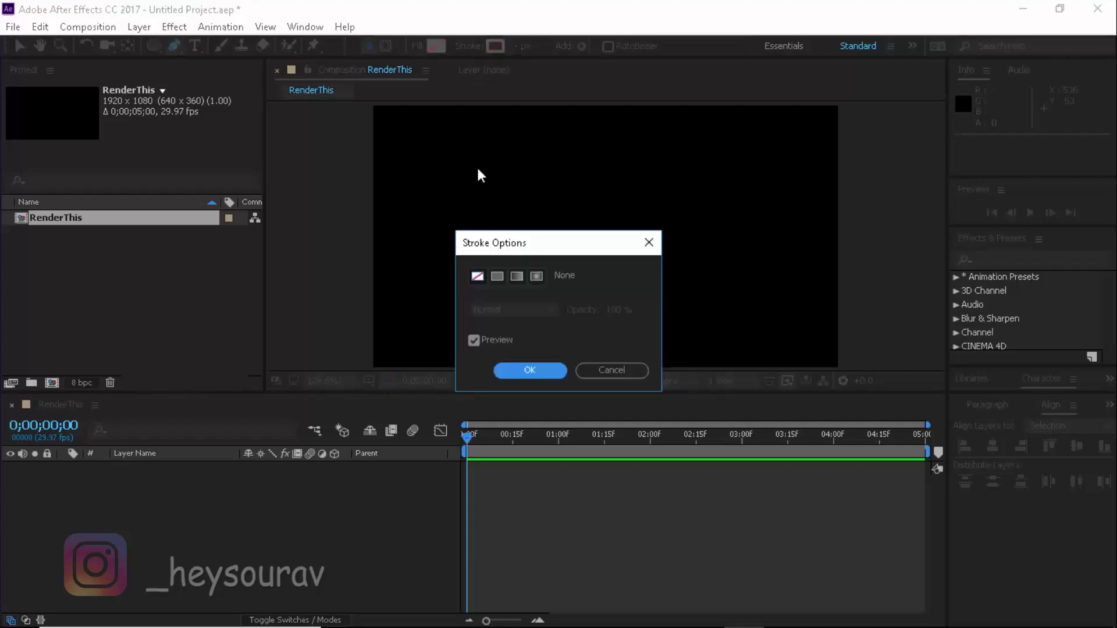
pyautogui.click(497, 276)
pyautogui.click(528, 371)
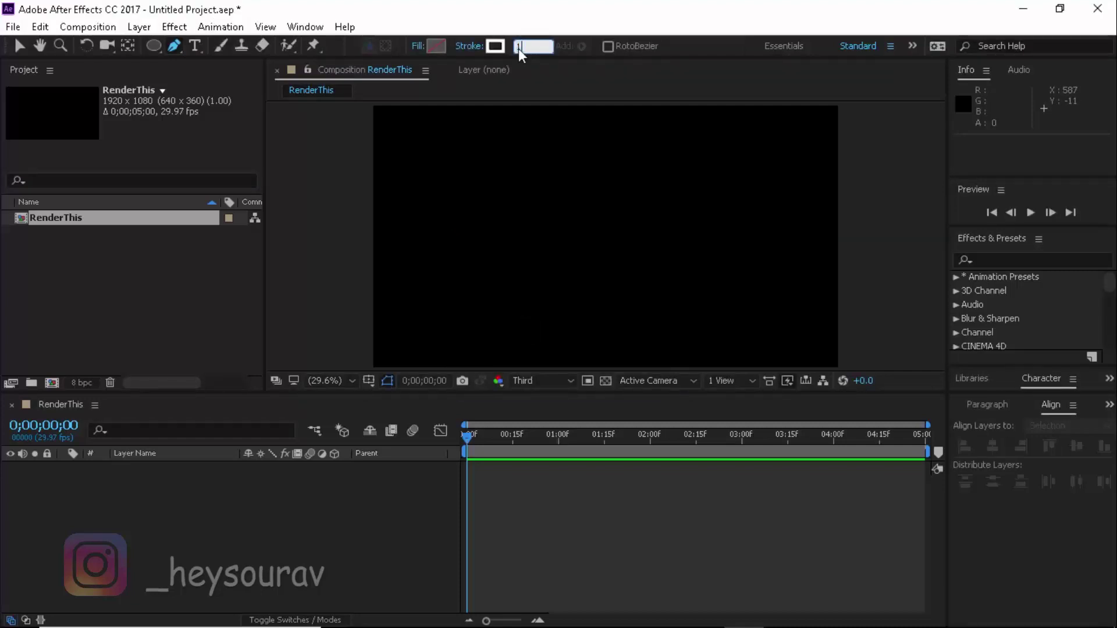
pyautogui.press('BackSpace')
pyautogui.write('8')
pyautogui.press('Return')
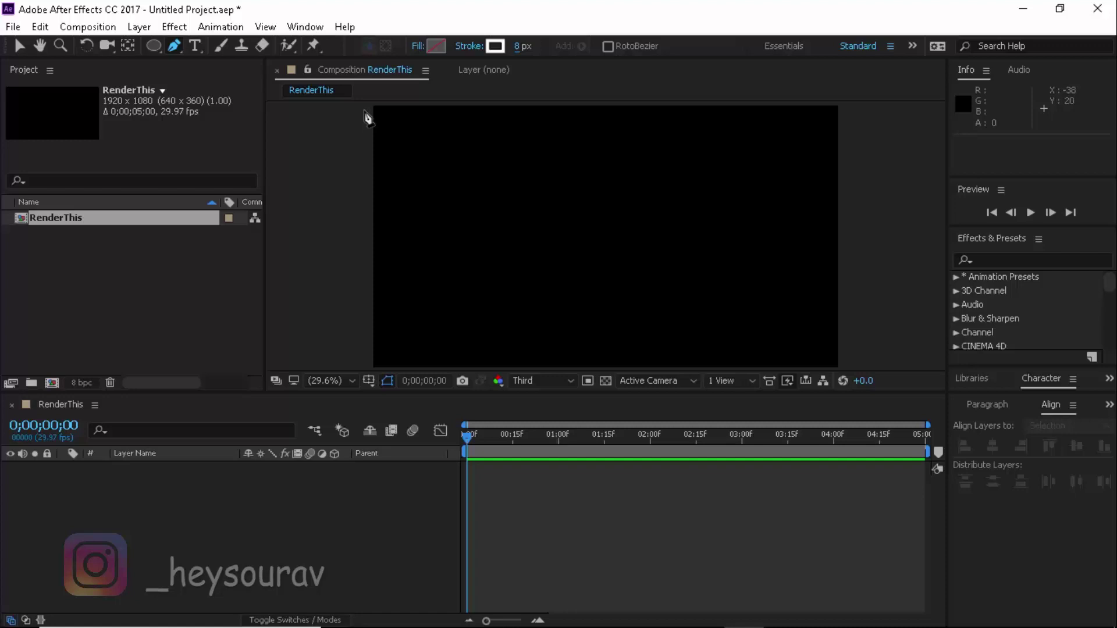
# - Draw a straight diagonal line from just outside the frame's upper-left corner to just outside its lower-right corner, and deselect it
pyautogui.click(364, 110)
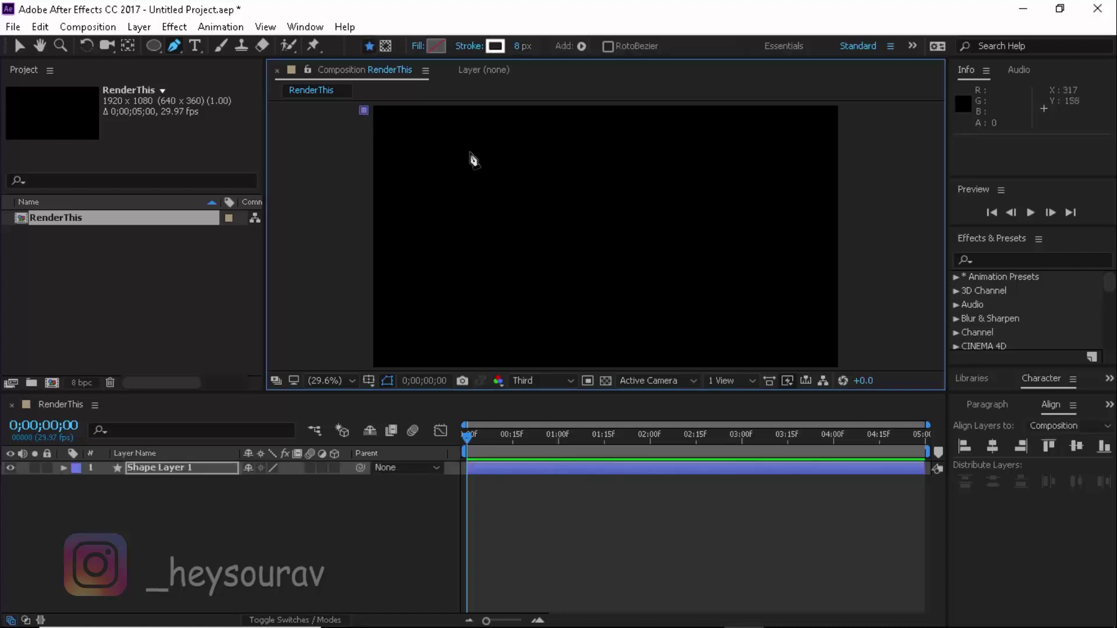
pyautogui.click(856, 368)
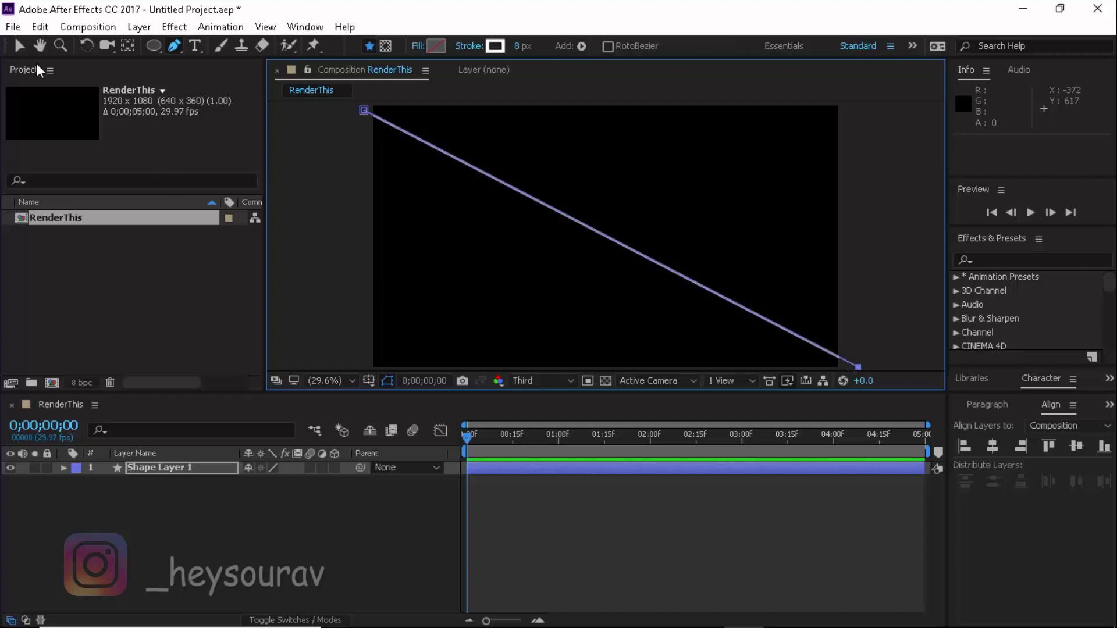
pyautogui.click(19, 46)
pyautogui.click(349, 142)
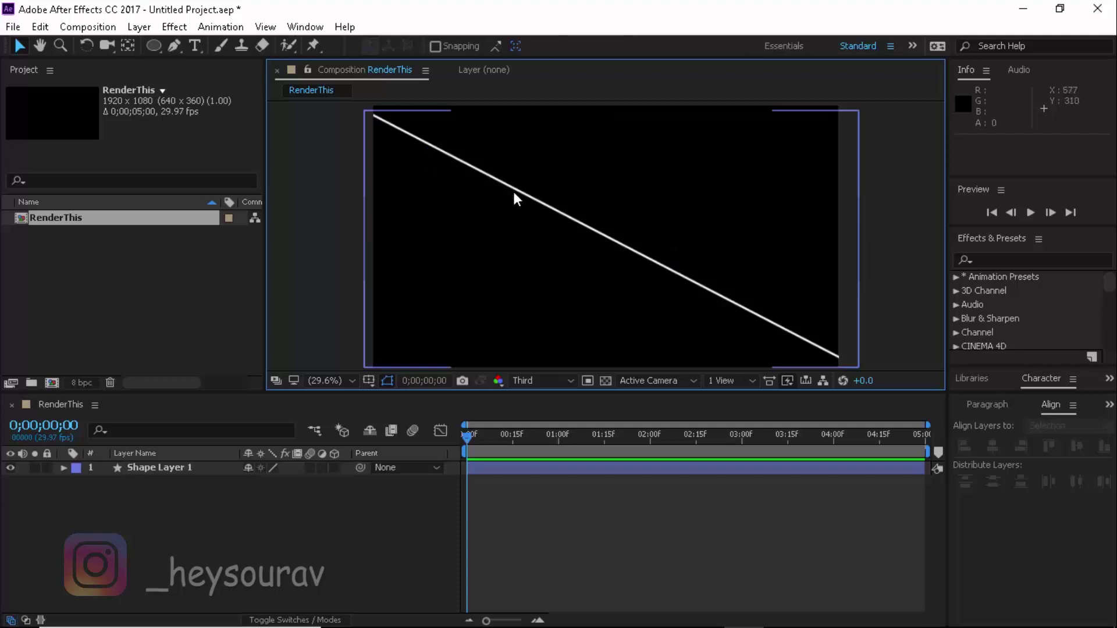
# - Duplicate the line's shape layer three times and hide Shape Layers 1, 2 and 3
pyautogui.click(194, 467)
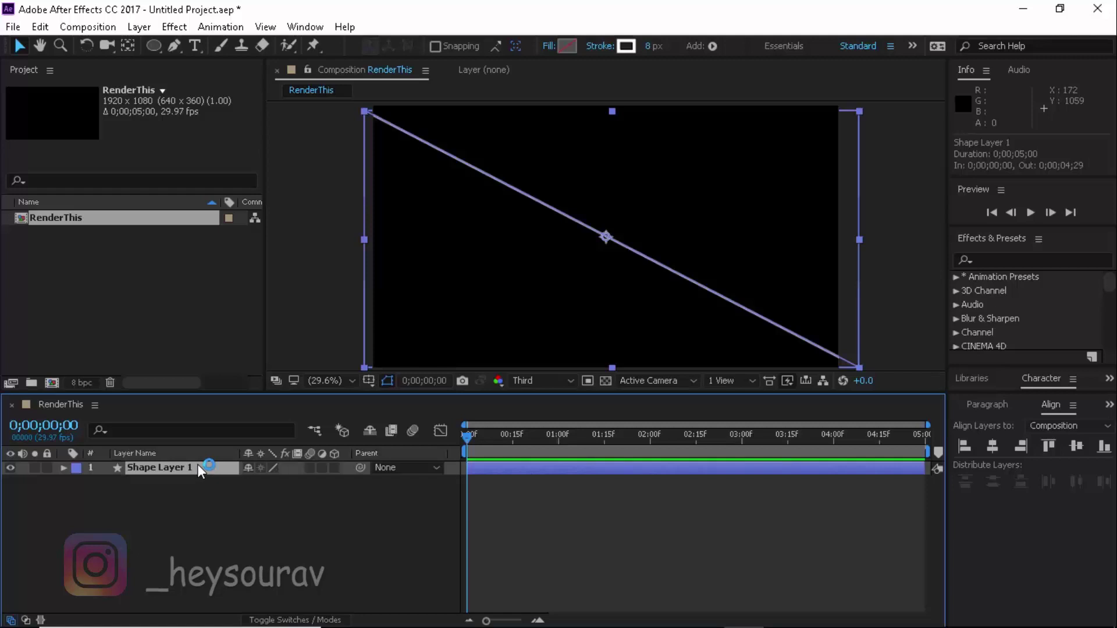
pyautogui.hotkey('ctrl', 'd')
pyautogui.hotkey('ctrl', 'd')
pyautogui.hotkey('ctrl', 'd')
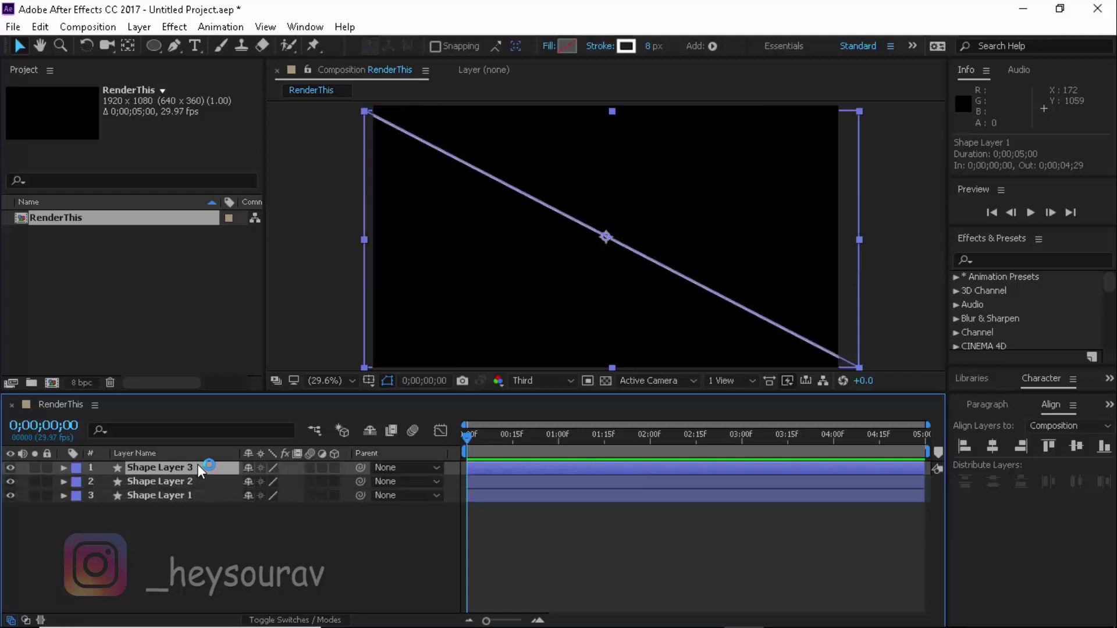
pyautogui.click(223, 537)
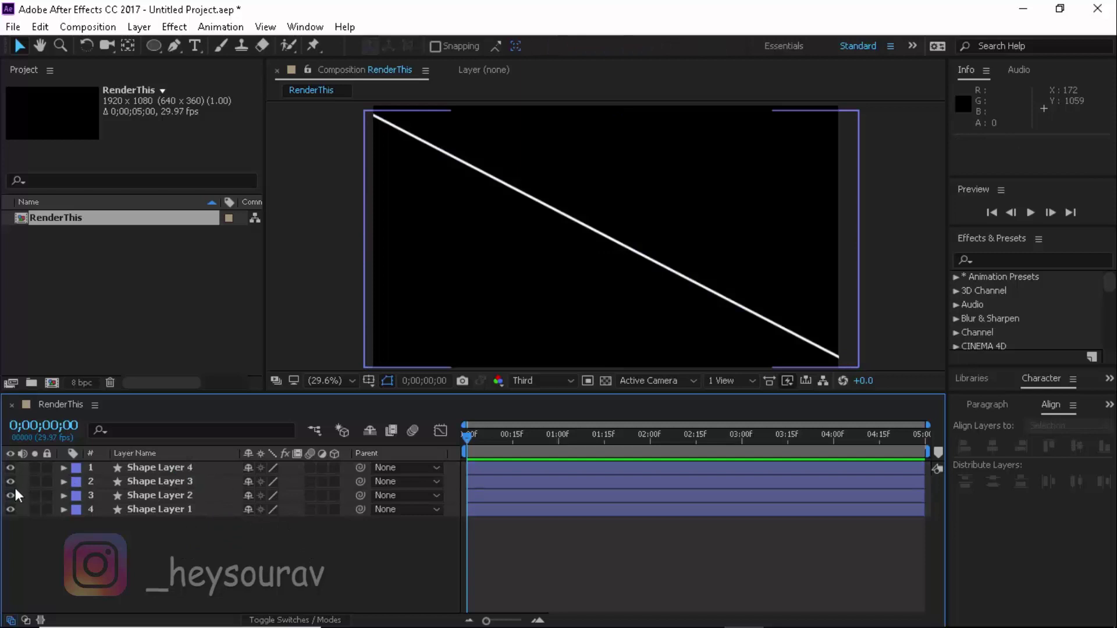
pyautogui.moveTo(15, 488); pyautogui.dragTo(16, 501)
# - Find the Turbulent Displace effect and apply it to the line on Shape Layer 4
pyautogui.click(136, 469)
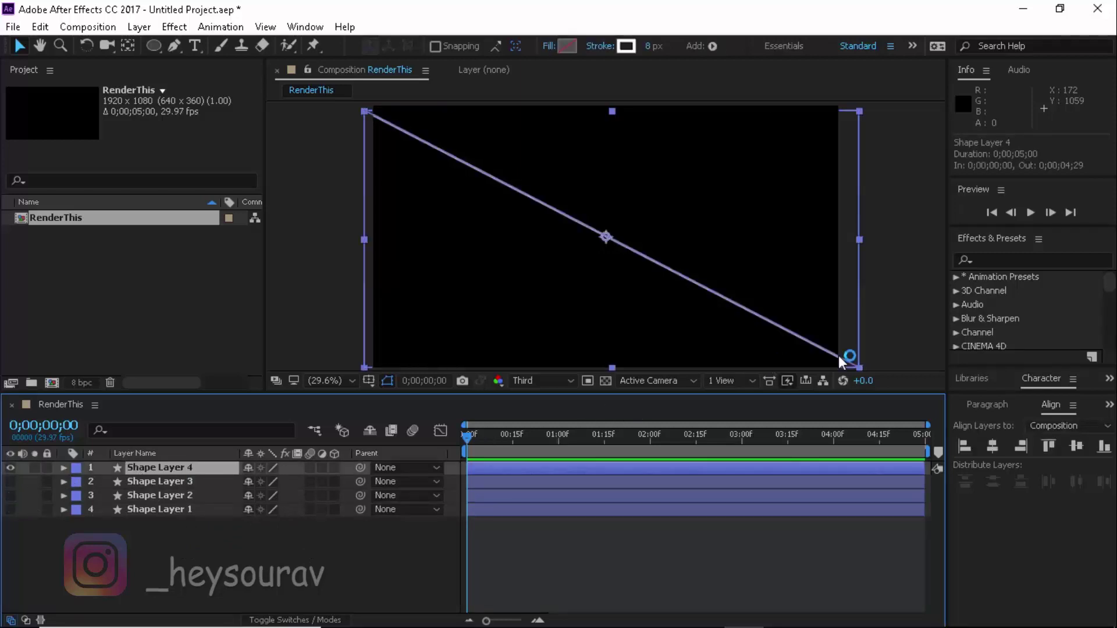
pyautogui.click(1019, 262)
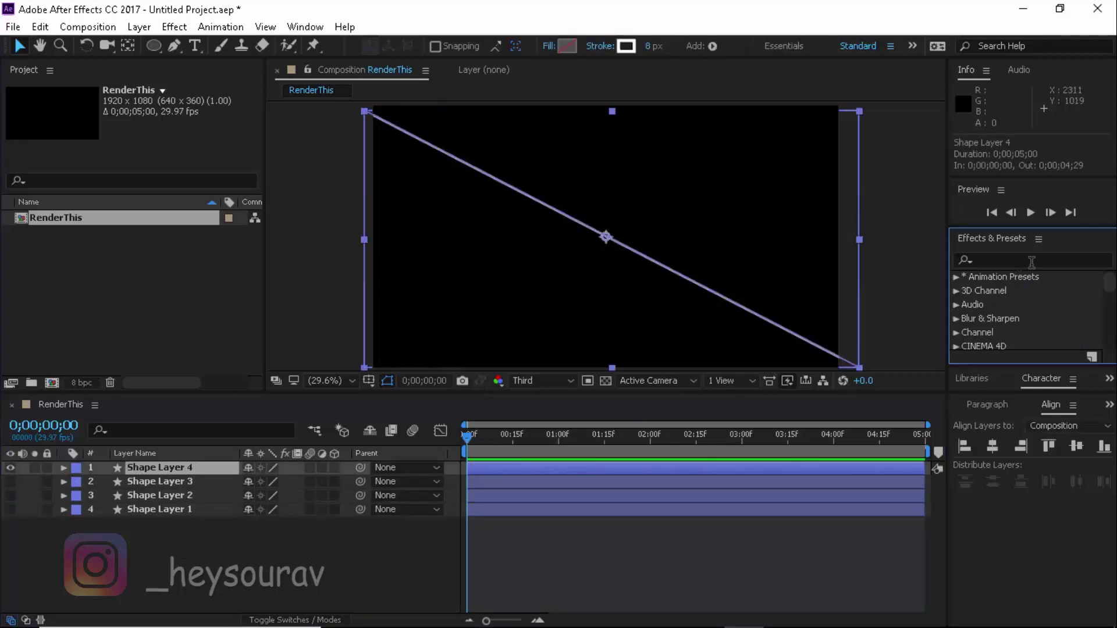
pyautogui.click(1036, 261)
pyautogui.write('tur')
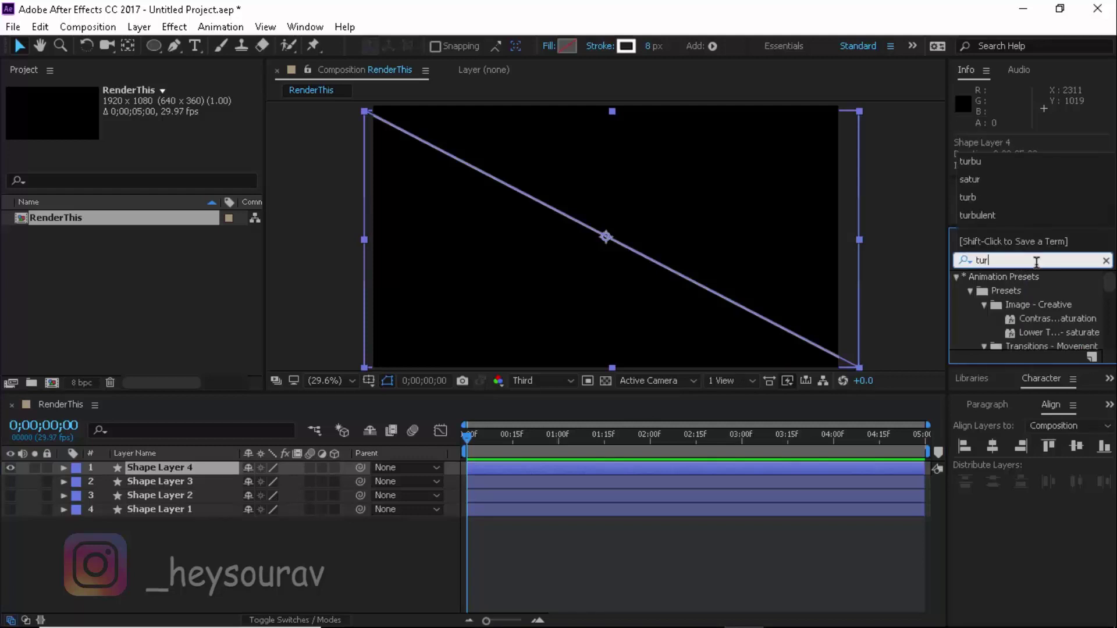
pyautogui.write('bulent')
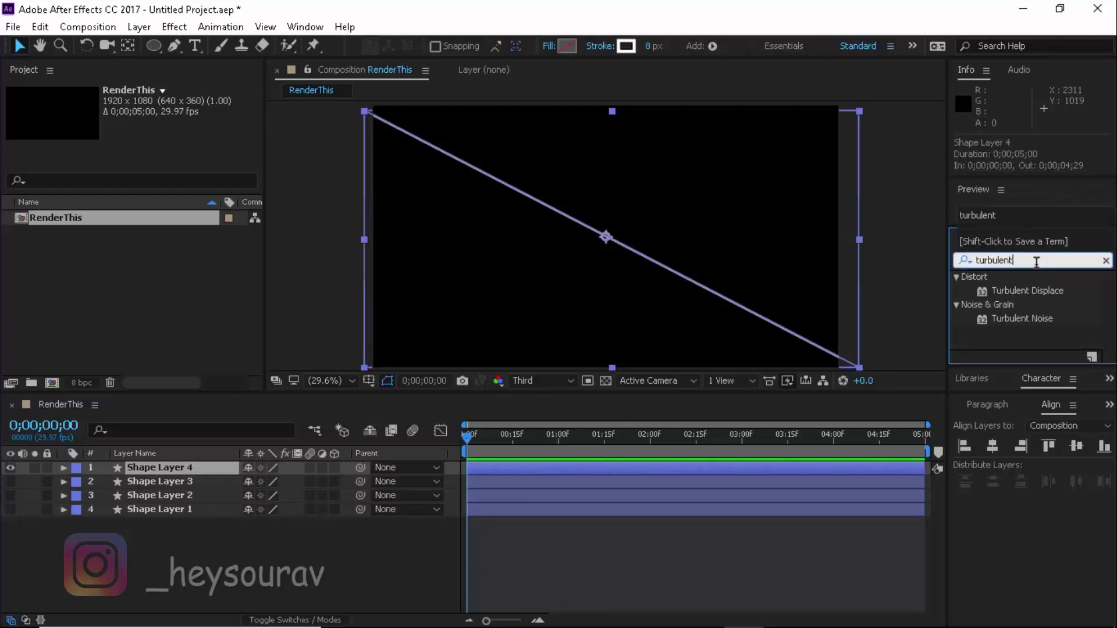
pyautogui.moveTo(1059, 290)
pyautogui.mouseDown()
pyautogui.moveTo(798, 309)
pyautogui.moveTo(588, 221)
pyautogui.mouseUp()
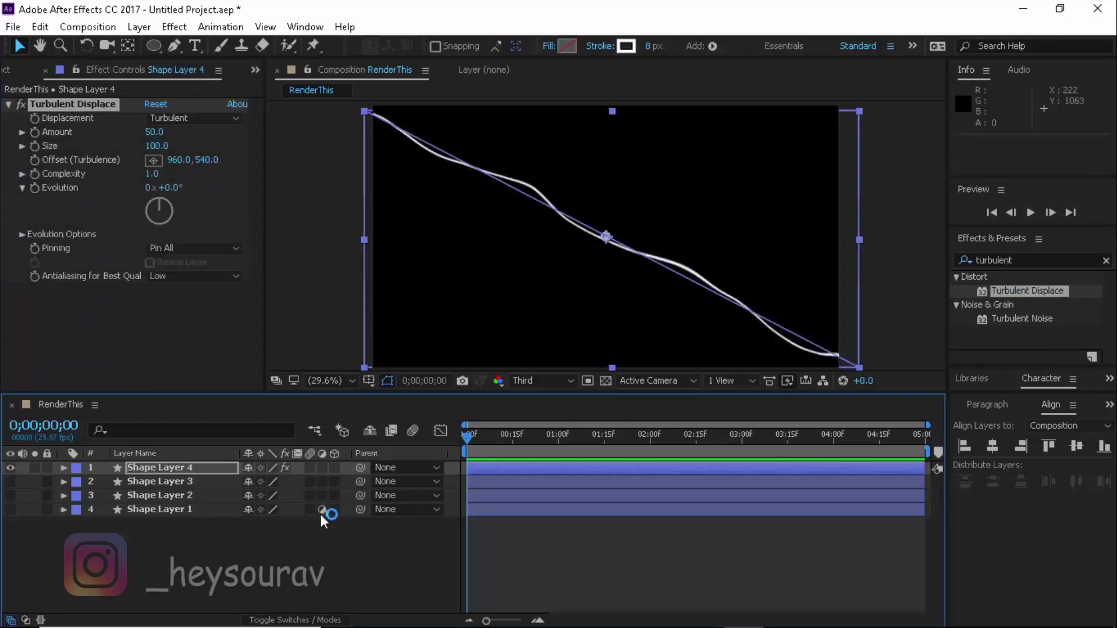
pyautogui.click(337, 540)
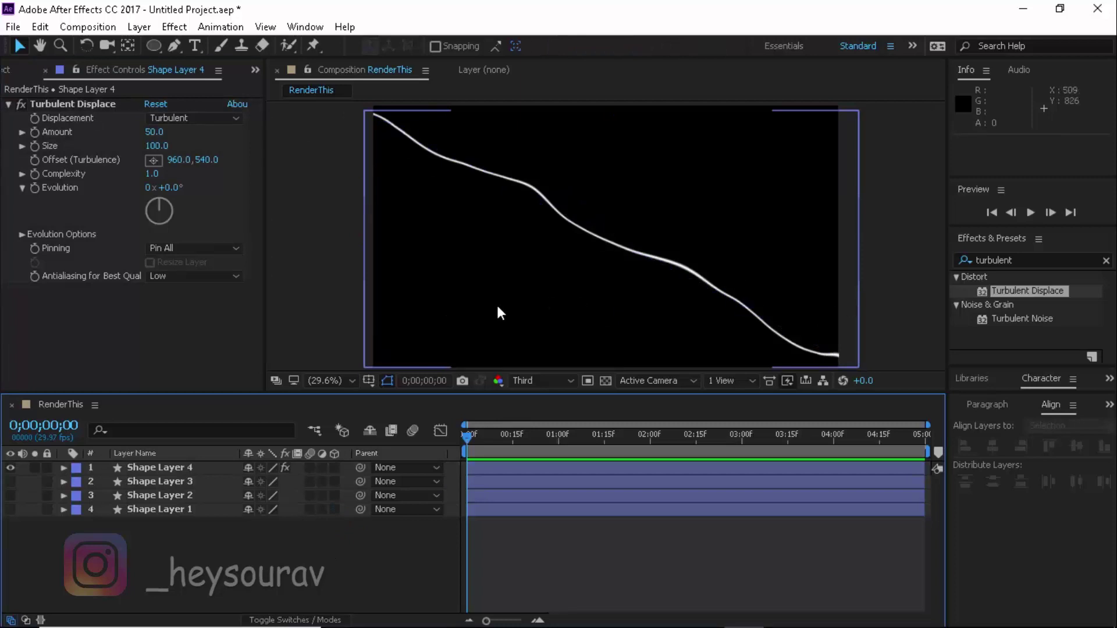
# - Set the Complexity of Shape Layer 4's Turbulent Displace effect to 5
pyautogui.click(151, 174)
pyautogui.press('Return')
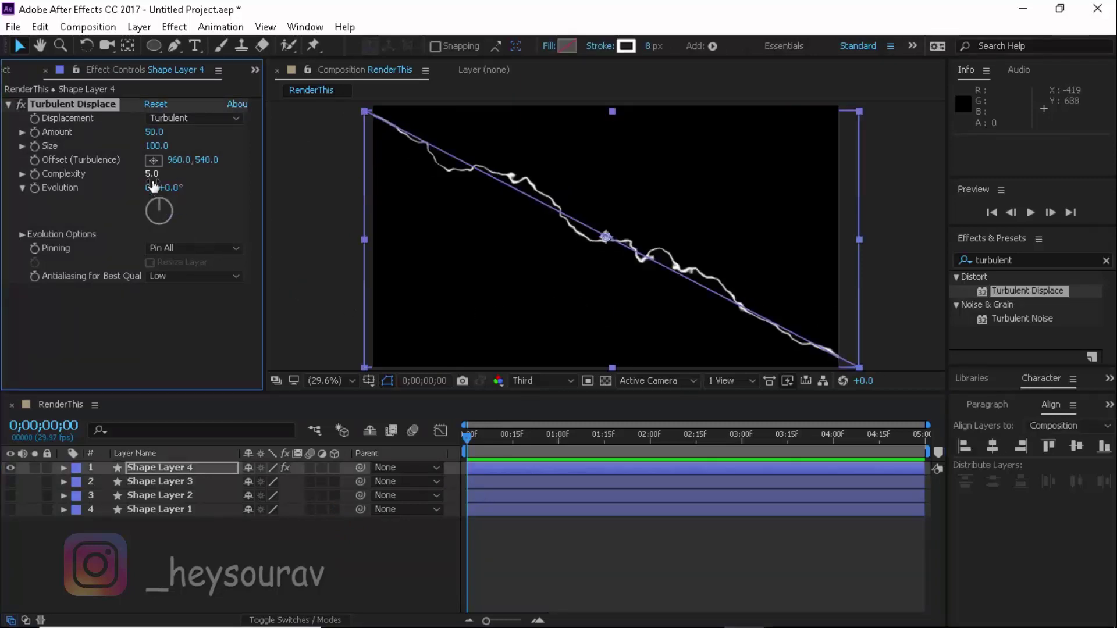
pyautogui.click(261, 522)
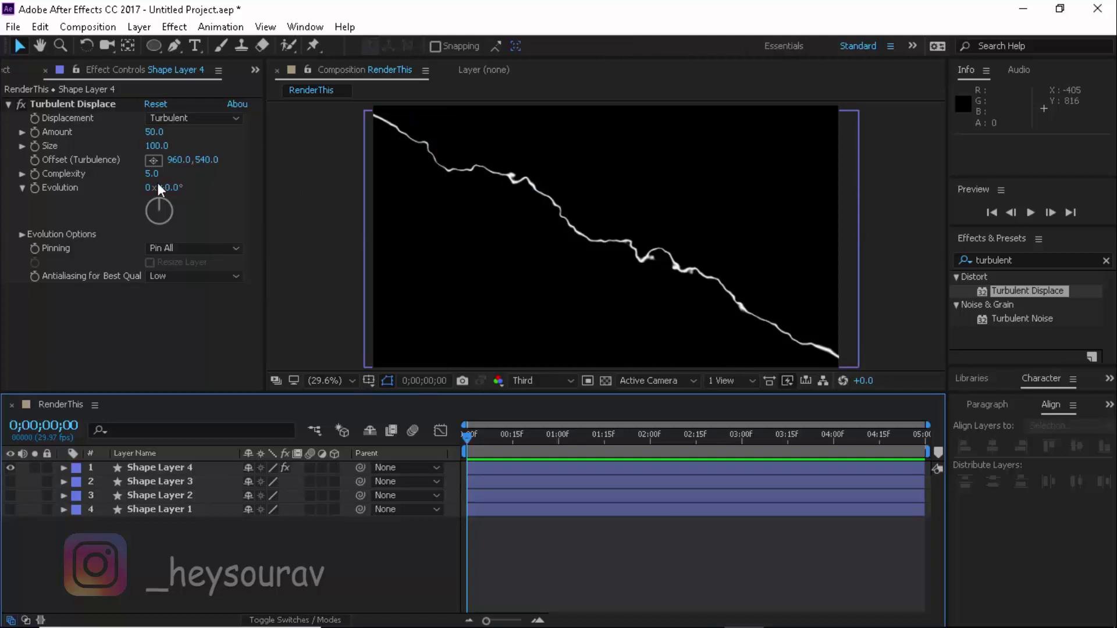
# - Set the Turbulent Displace Amount to 60 and its Antialiasing for Best Quality to High
pyautogui.moveTo(154, 131); pyautogui.dragTo(162, 134)
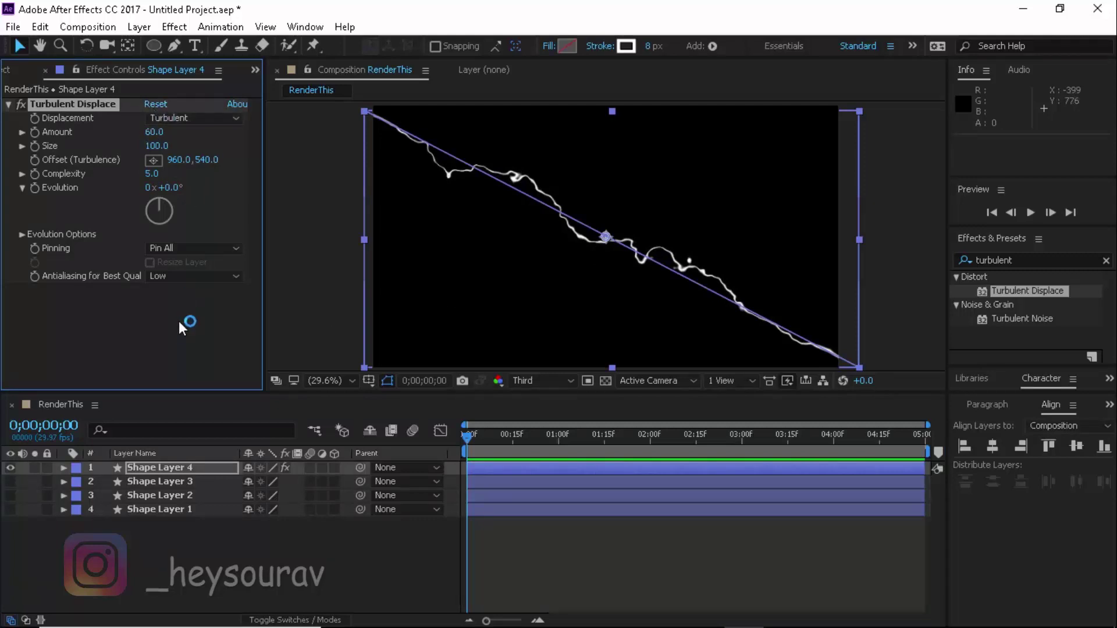
pyautogui.click(186, 277)
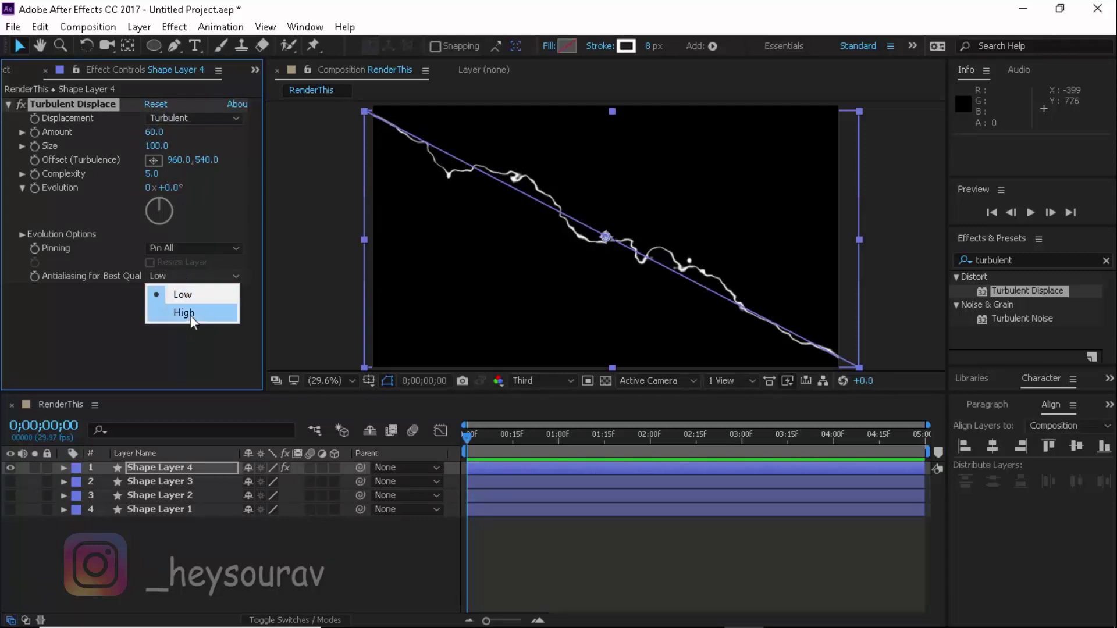
pyautogui.click(191, 316)
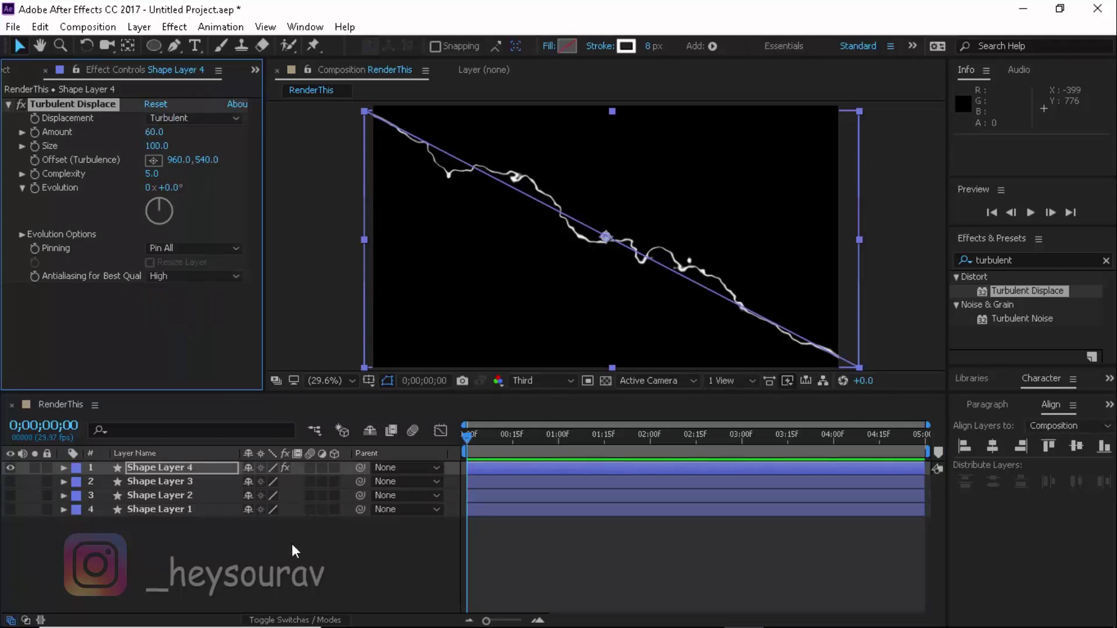
pyautogui.click(257, 529)
pyautogui.moveTo(477, 436); pyautogui.dragTo(453, 448)
pyautogui.click(501, 214)
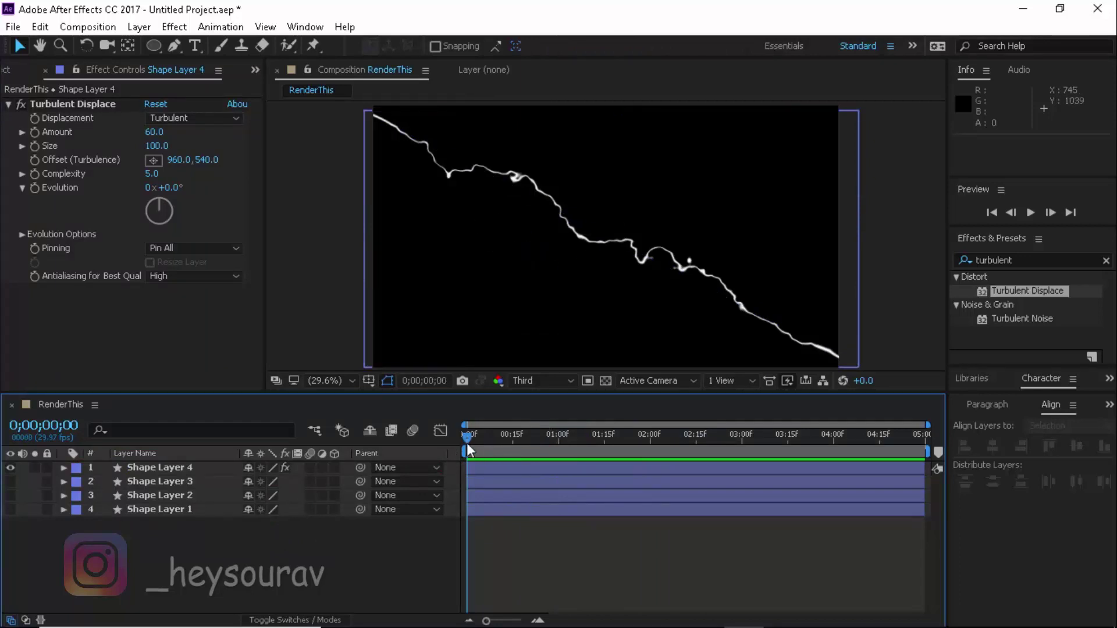
pyautogui.click(524, 441)
pyautogui.moveTo(523, 440); pyautogui.dragTo(441, 448)
# - Try Cycle Evolution with a cycle of 30 revolutions on Shape Layer 4's Turbulent Displace, then turn the option off
pyautogui.click(128, 193)
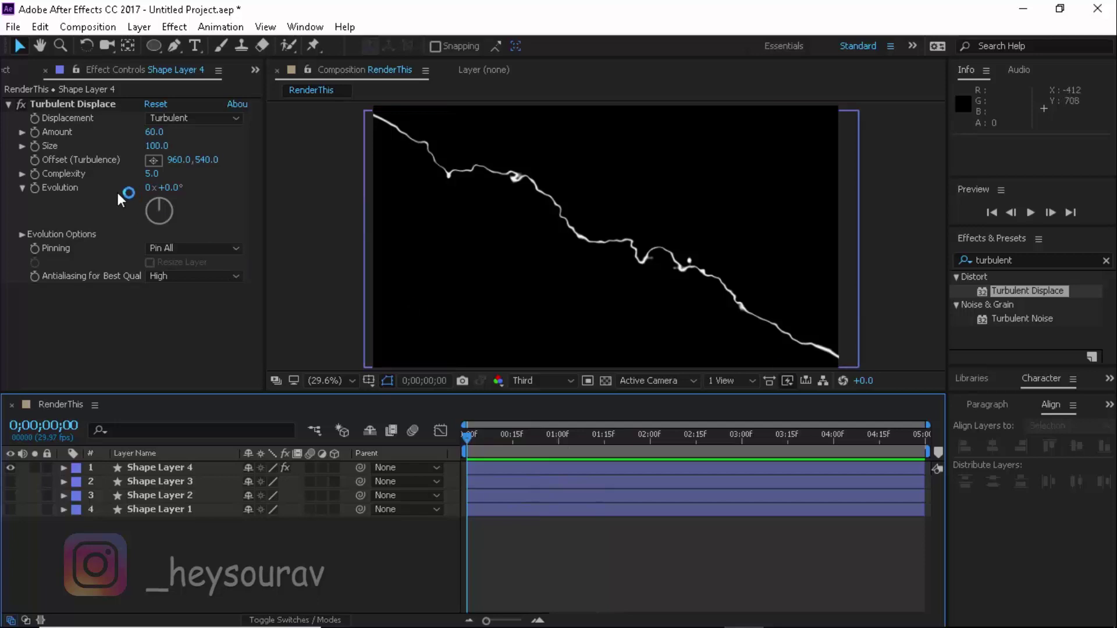
pyautogui.click(53, 186)
pyautogui.click(23, 235)
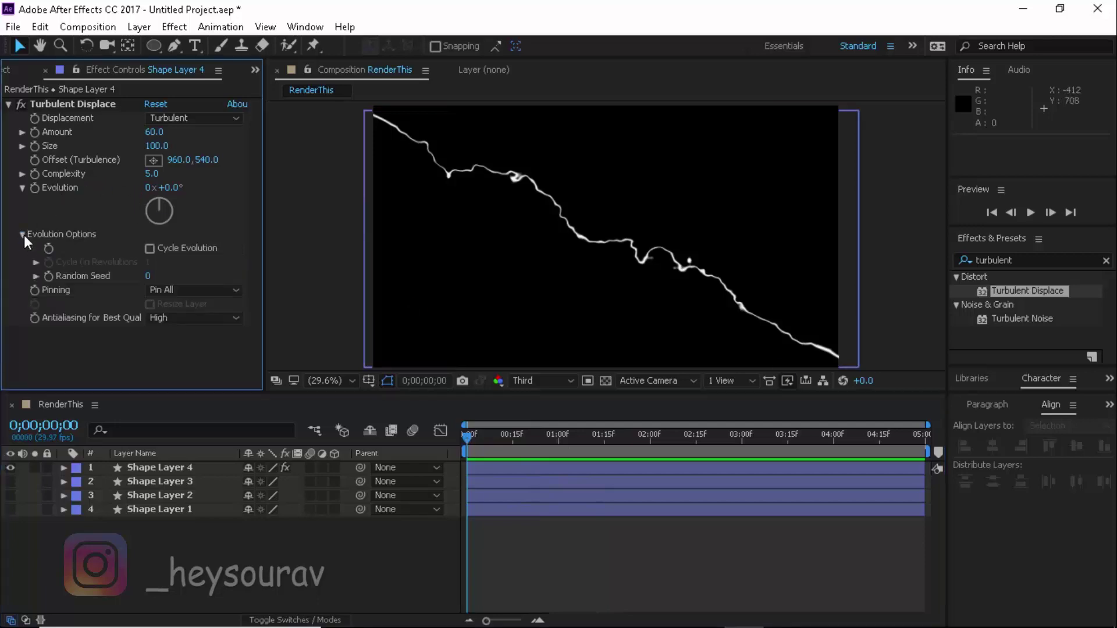
pyautogui.click(152, 249)
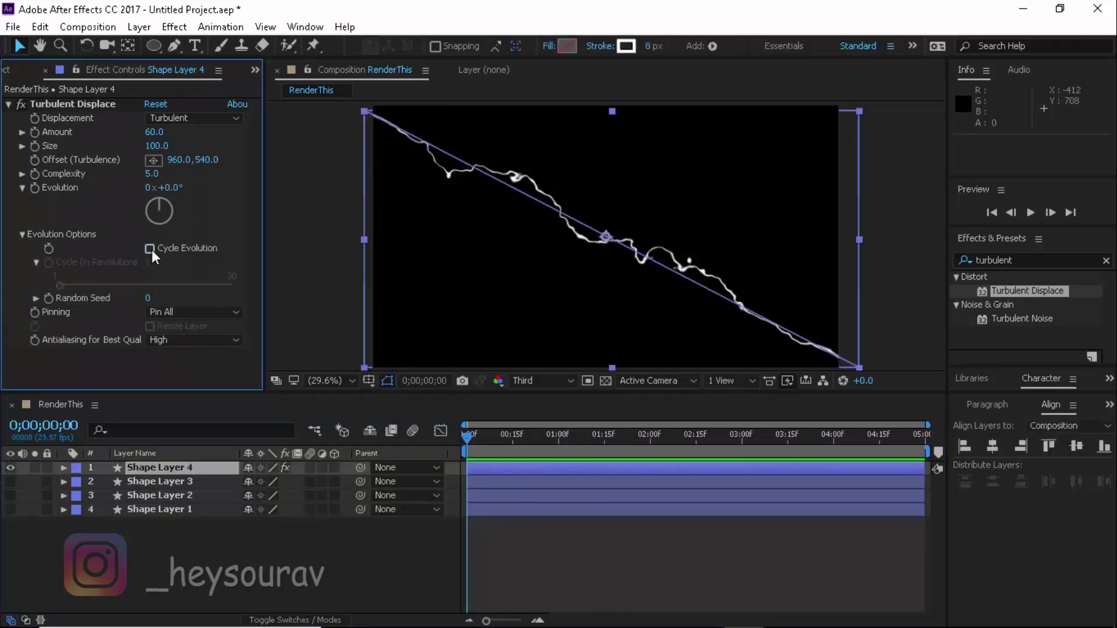
pyautogui.click(150, 249)
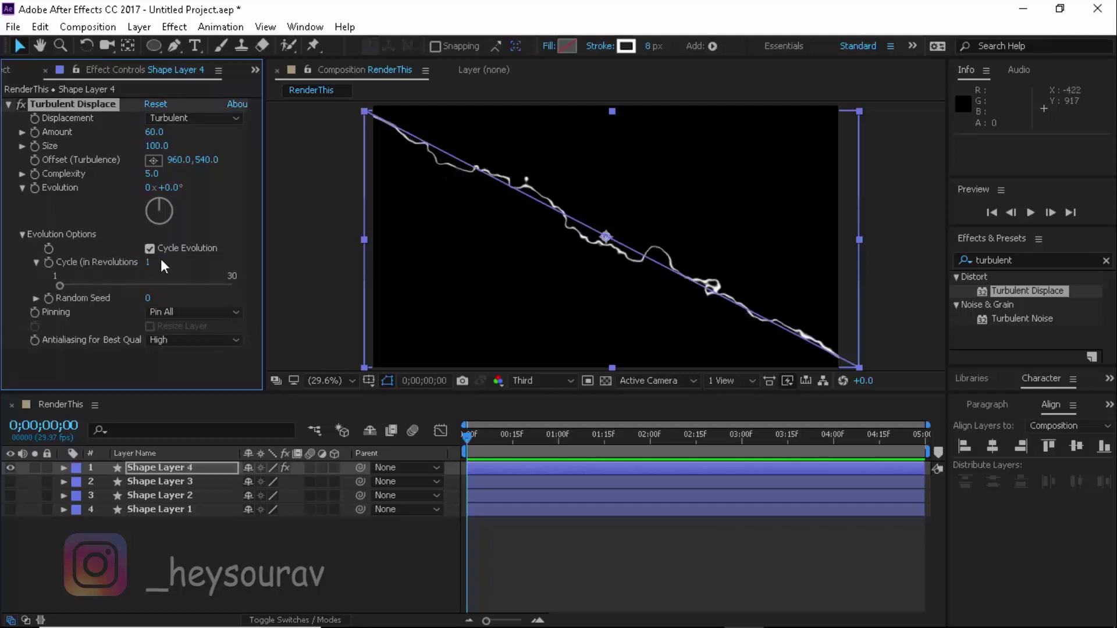
pyautogui.moveTo(498, 452); pyautogui.dragTo(641, 451)
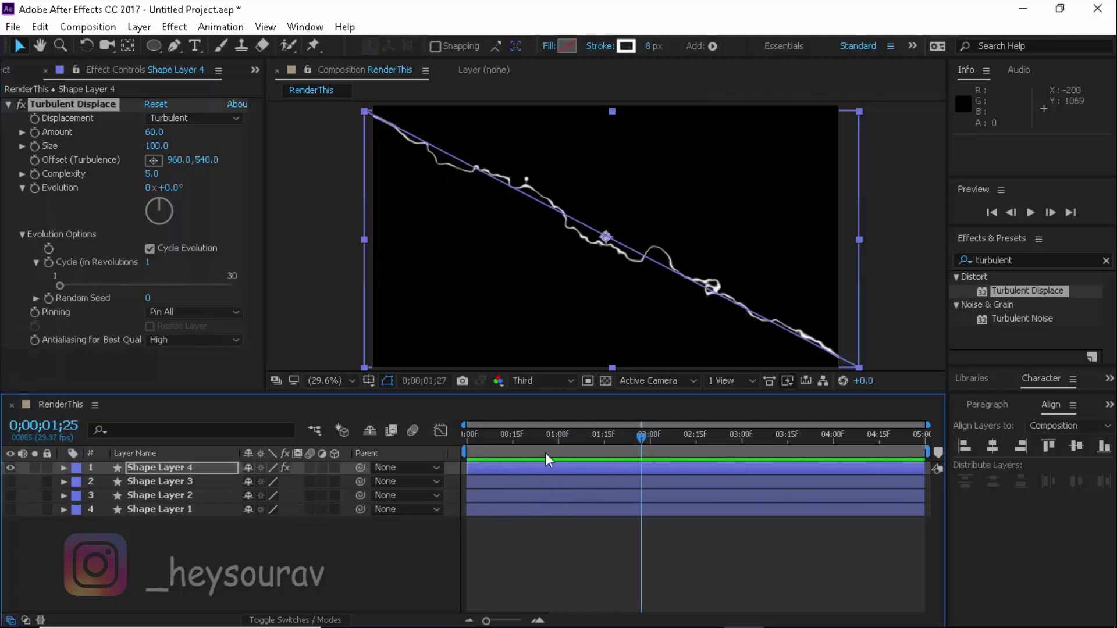
pyautogui.press('Home')
pyautogui.moveTo(68, 284); pyautogui.dragTo(265, 285)
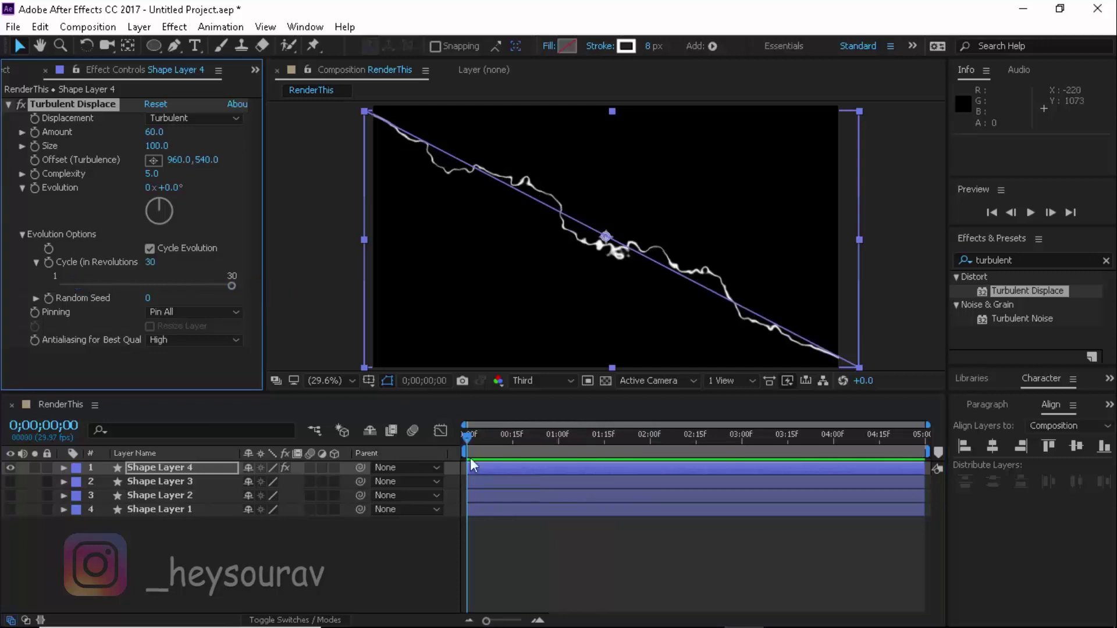
pyautogui.moveTo(471, 445)
pyautogui.mouseDown()
pyautogui.moveTo(557, 445)
pyautogui.moveTo(470, 446)
pyautogui.mouseUp()
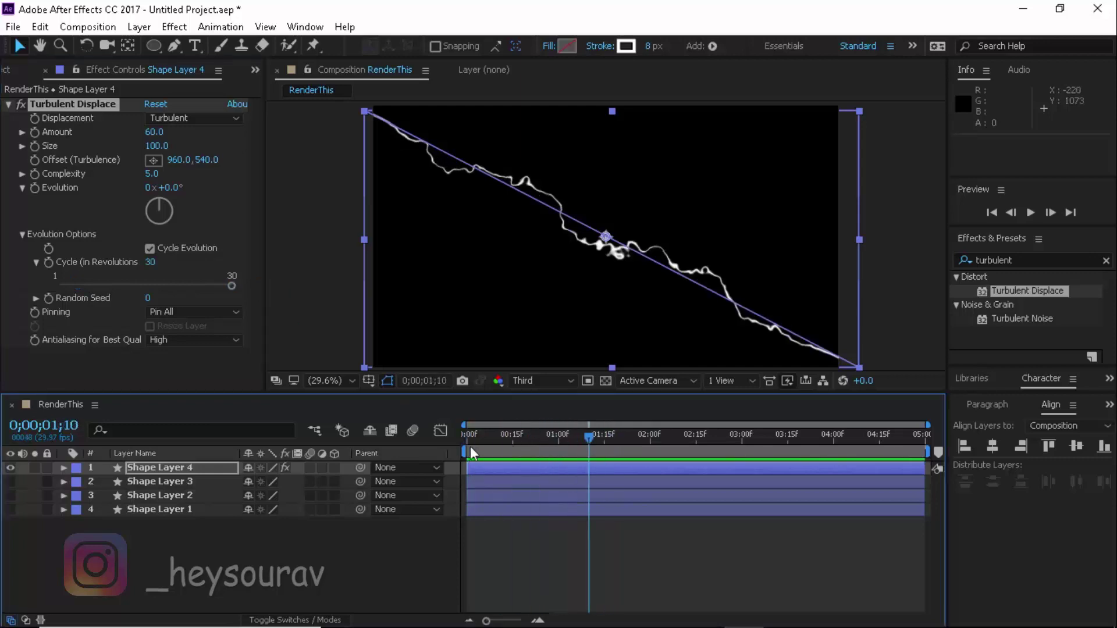
pyautogui.click(151, 248)
pyautogui.click(23, 233)
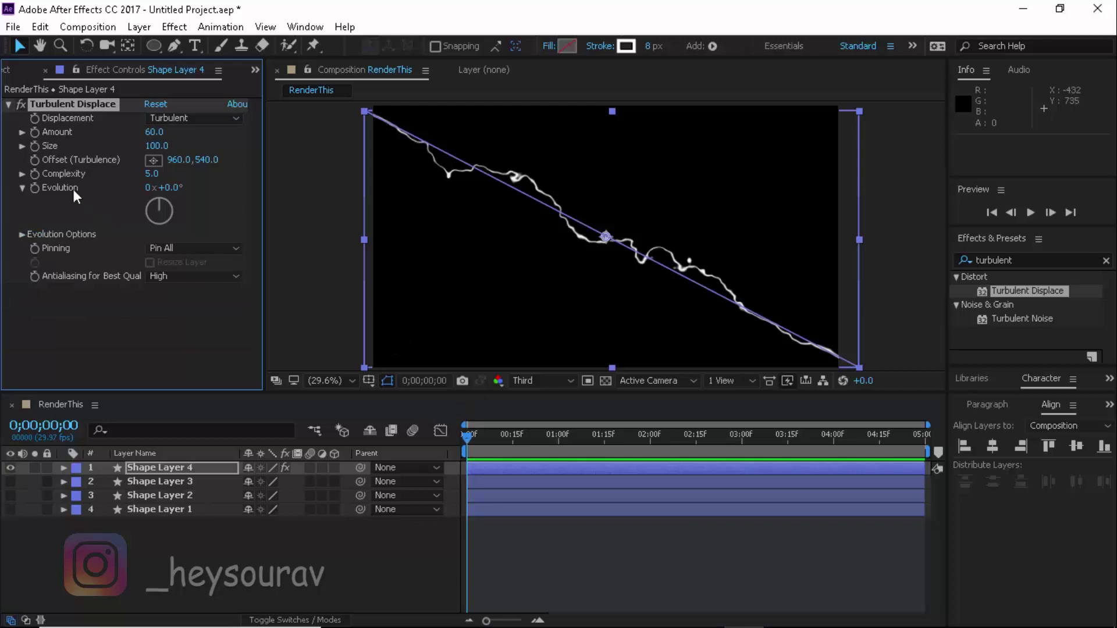
# - Add the expression time*500 to the Evolution of Shape Layer 4's Turbulent Displace effect
pyautogui.keyDown('alt'); pyautogui.click(37, 190); pyautogui.keyUp('alt')
pyautogui.write('time*500')
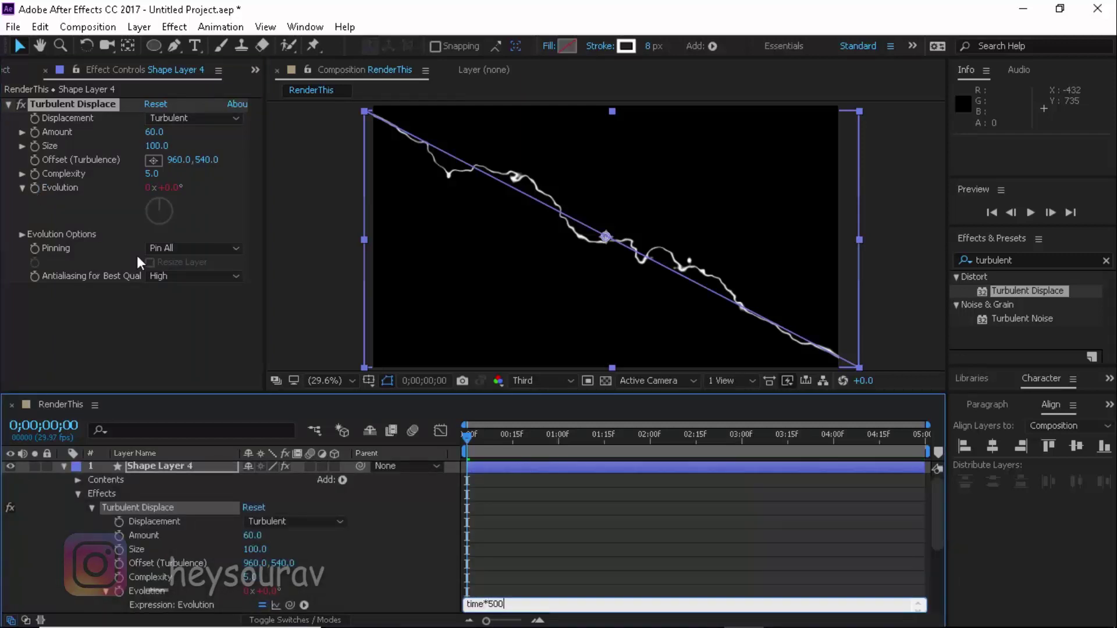
pyautogui.press('KP_Enter')
pyautogui.click(64, 466)
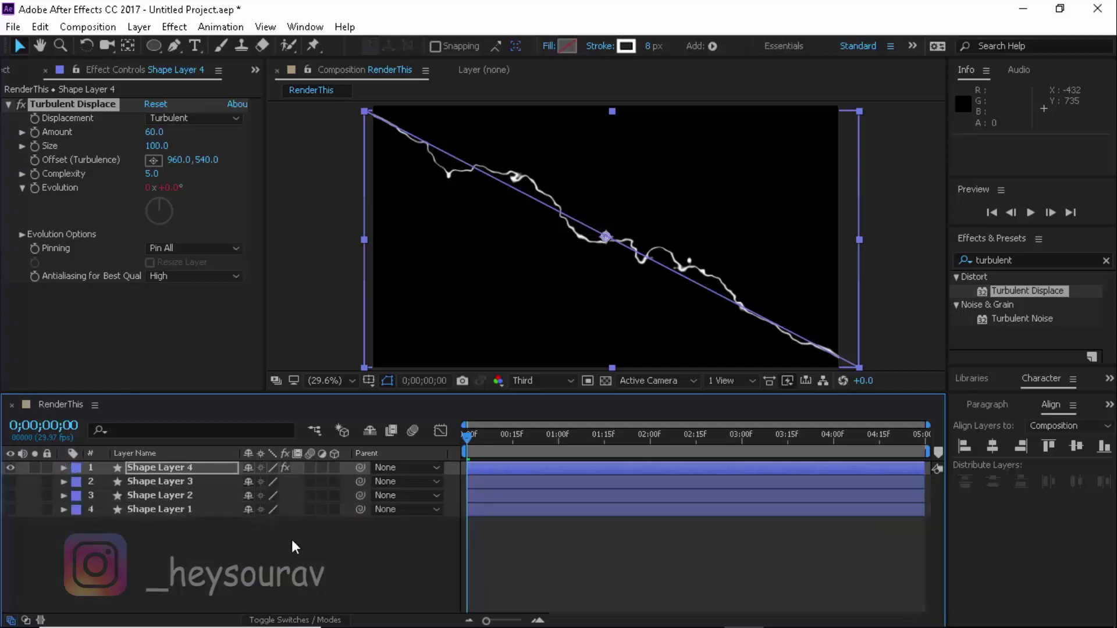
# - Preview the line's evolving distortion from the start of the composition
pyautogui.click(337, 541)
pyautogui.press('space')
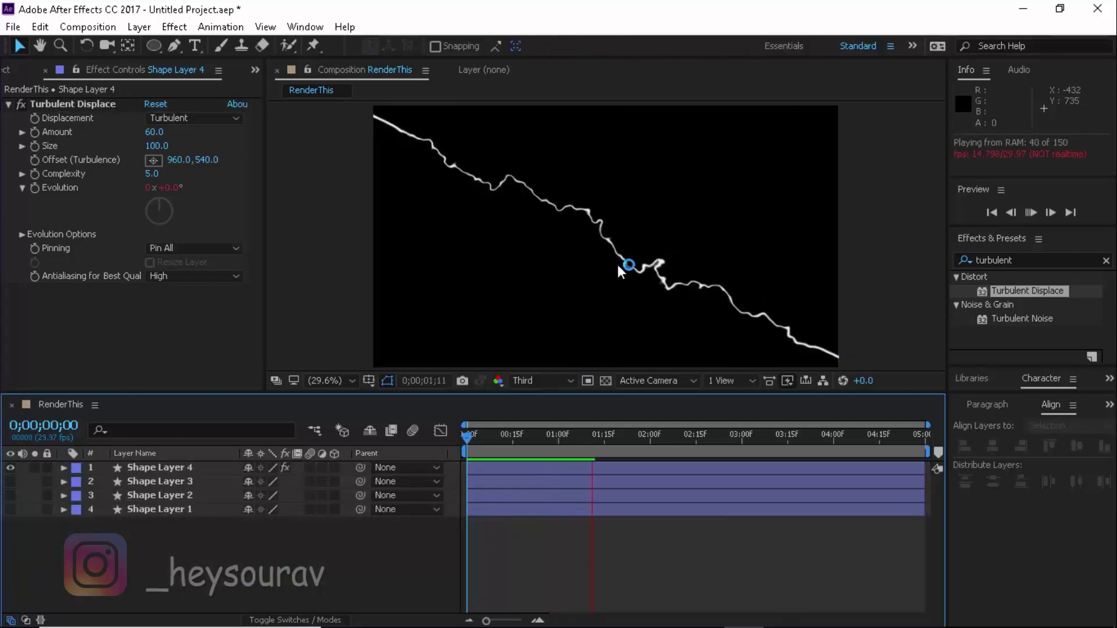
pyautogui.click(341, 545)
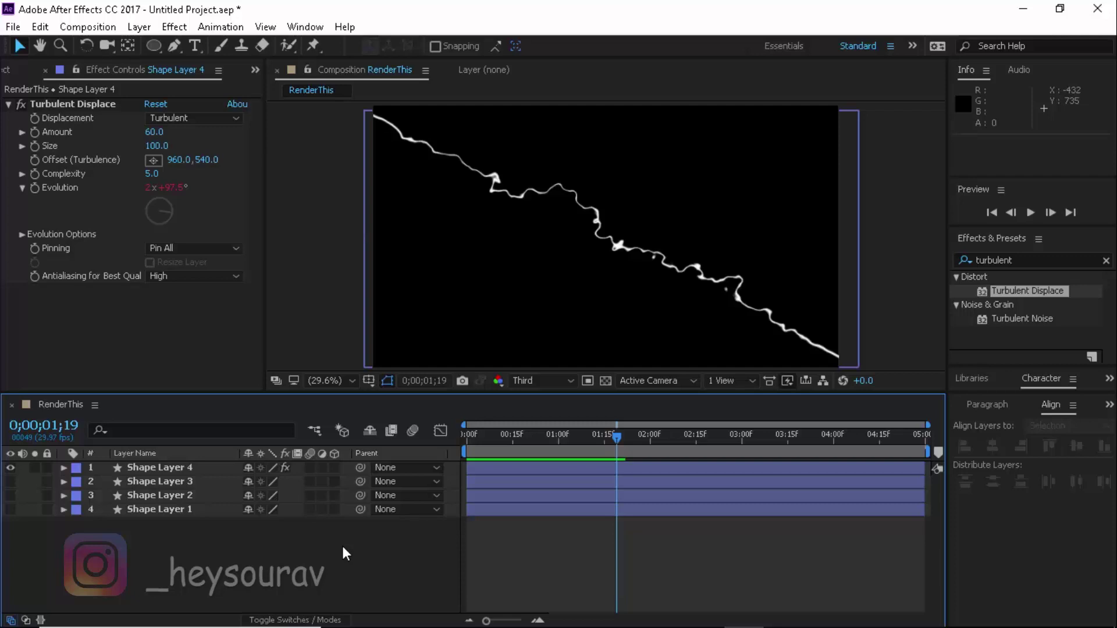
pyautogui.click(460, 434)
pyautogui.press('space')
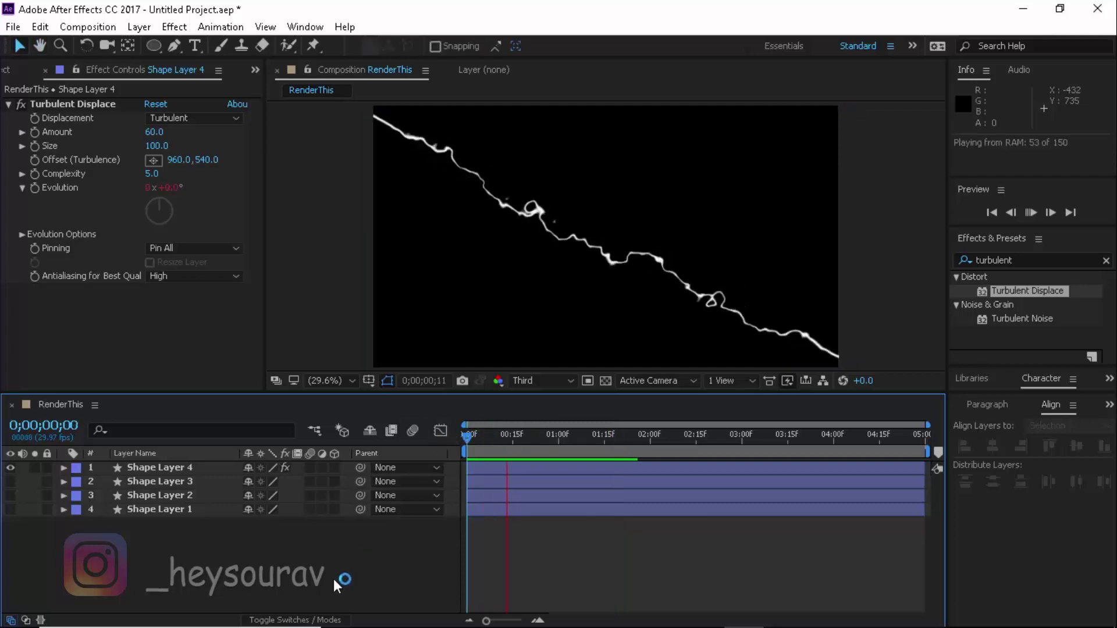
pyautogui.press('space')
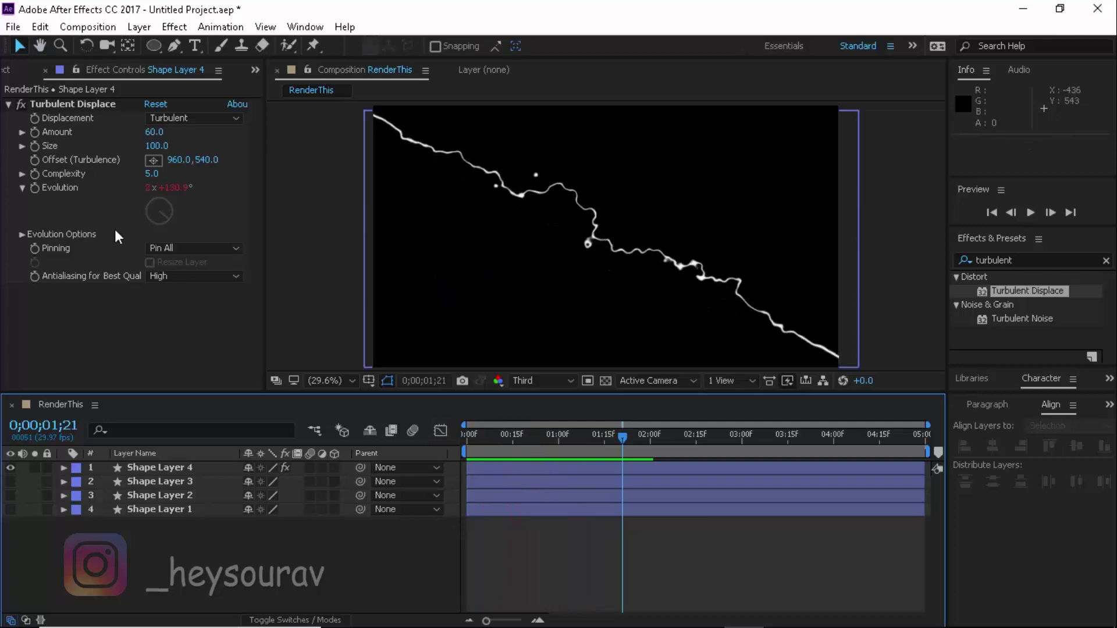
# - Replace the Evolution expression of Shape Layer 4's Turbulent Displace effect with time*600
pyautogui.keyDown('alt'); pyautogui.click(39, 185); pyautogui.keyUp('alt')
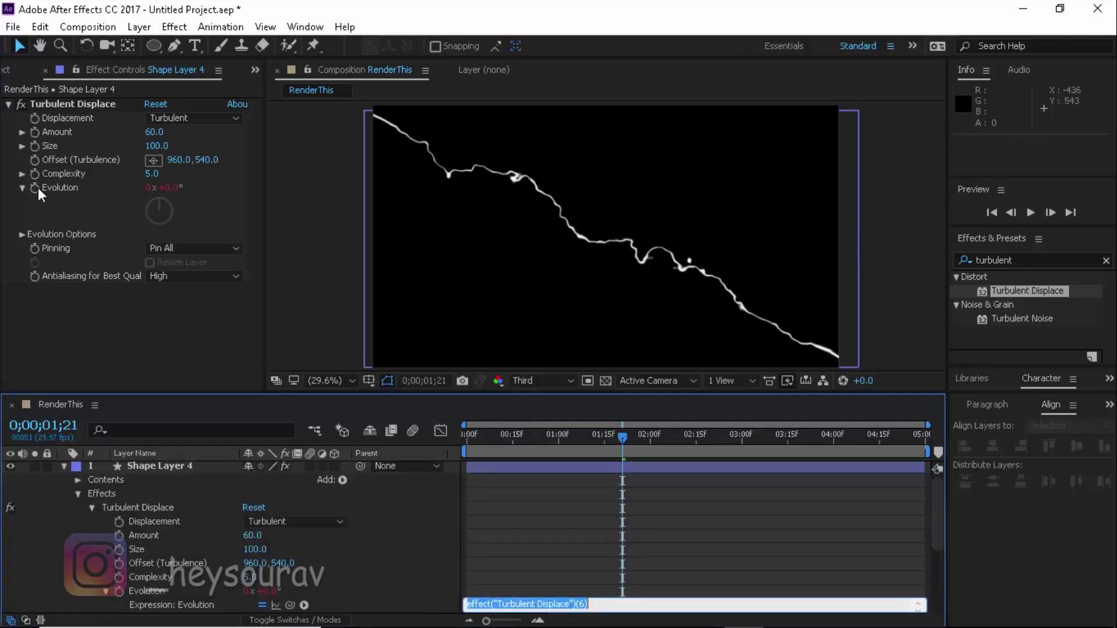
pyautogui.write('time*600')
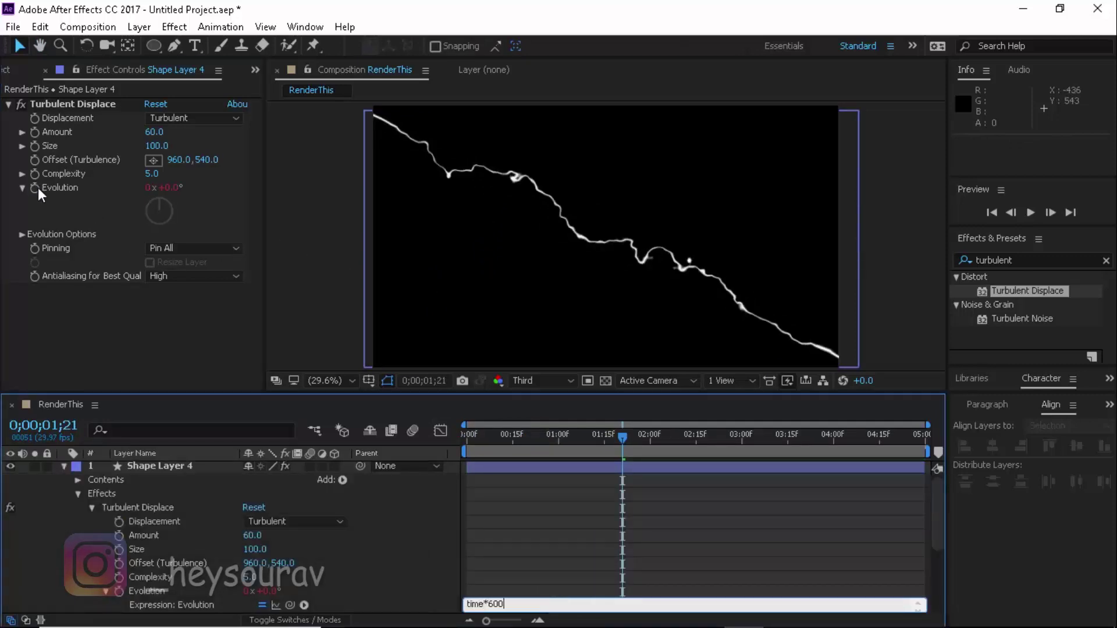
pyautogui.press('KP_Enter')
pyautogui.click(64, 467)
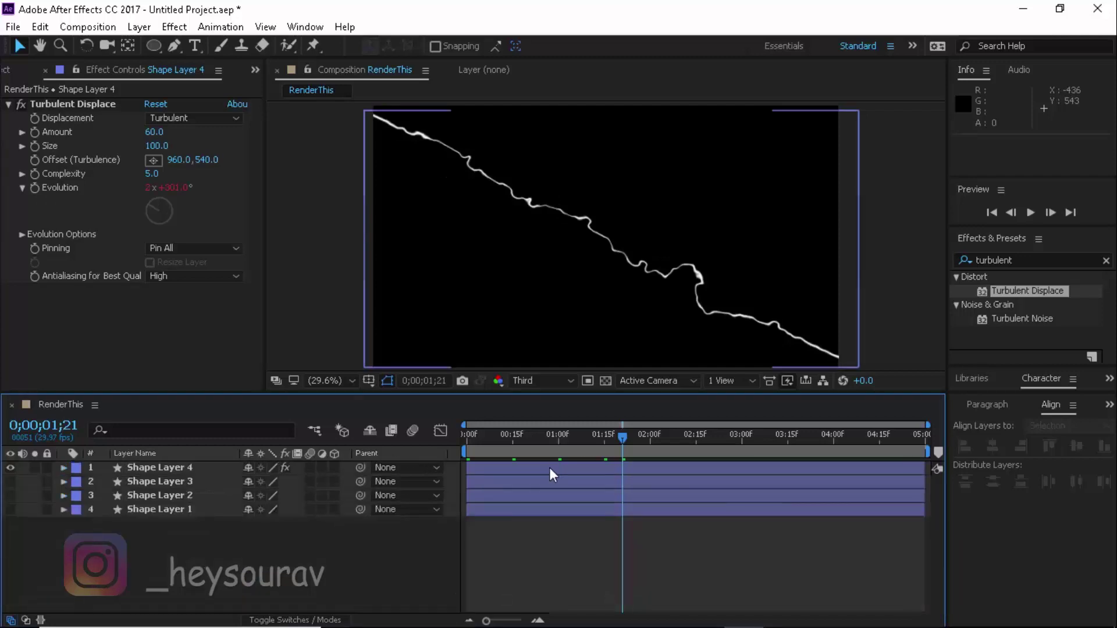
# - Play back the composition to check the faster distortion of Shape Layer 4, and stop playback
pyautogui.press('space')
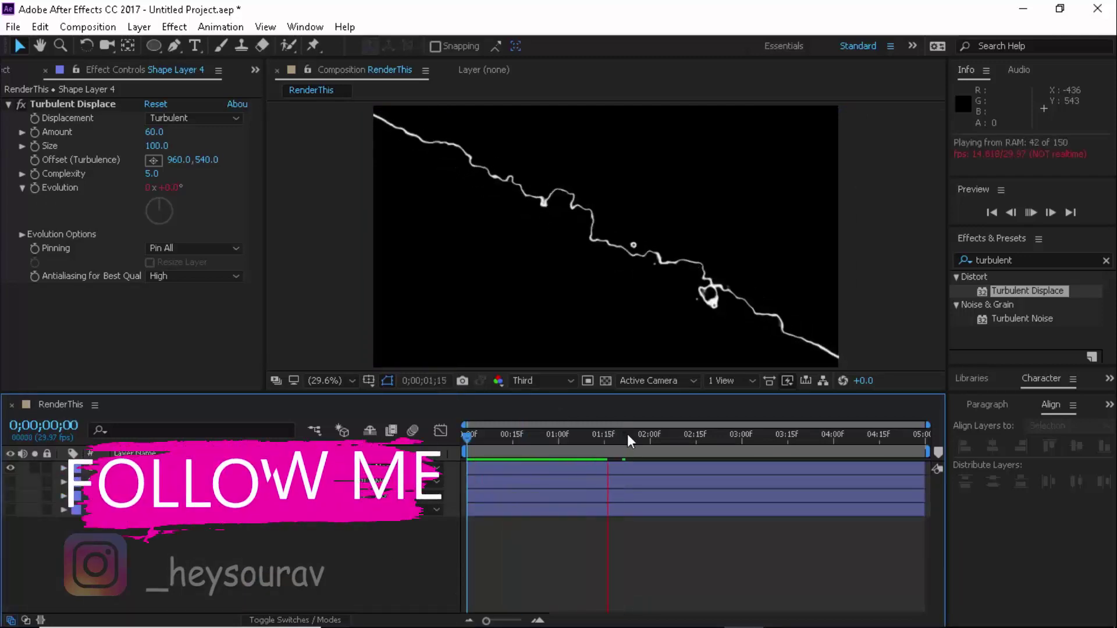
pyautogui.press('space')
pyautogui.press('space')
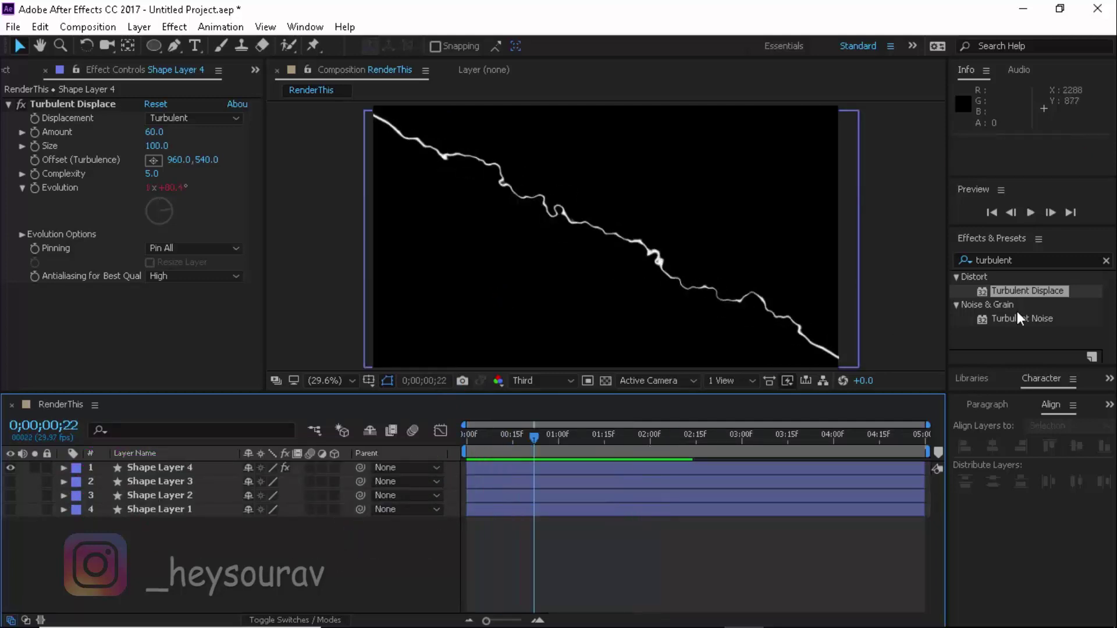
# - Make Shape Layer 3 visible and apply the Turbulent Displace effect to it
pyautogui.click(168, 470)
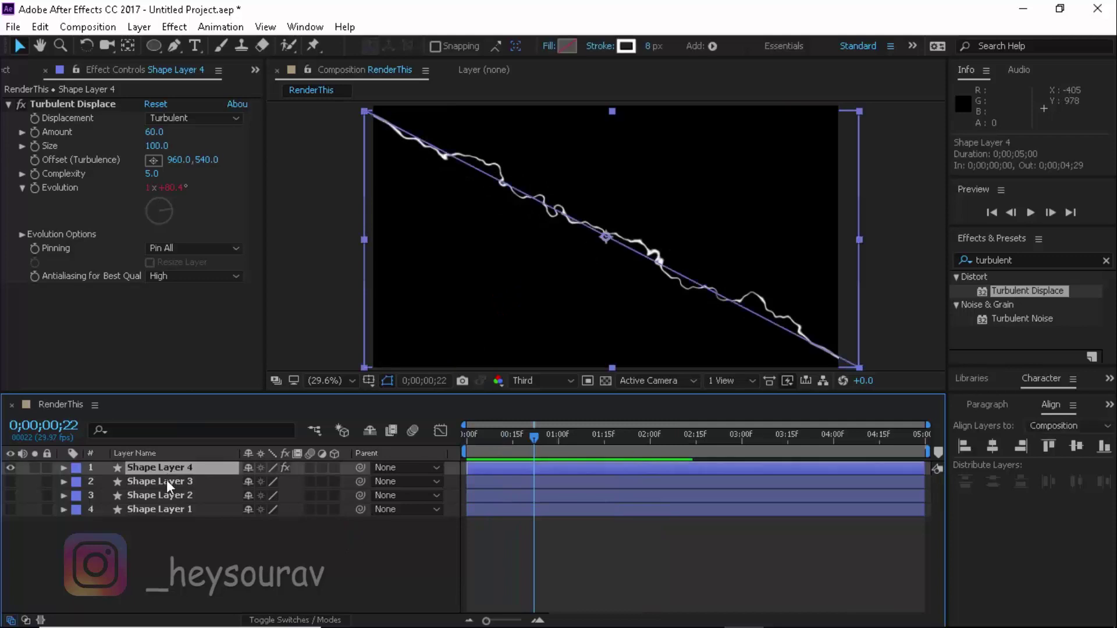
pyautogui.click(167, 481)
pyautogui.click(11, 481)
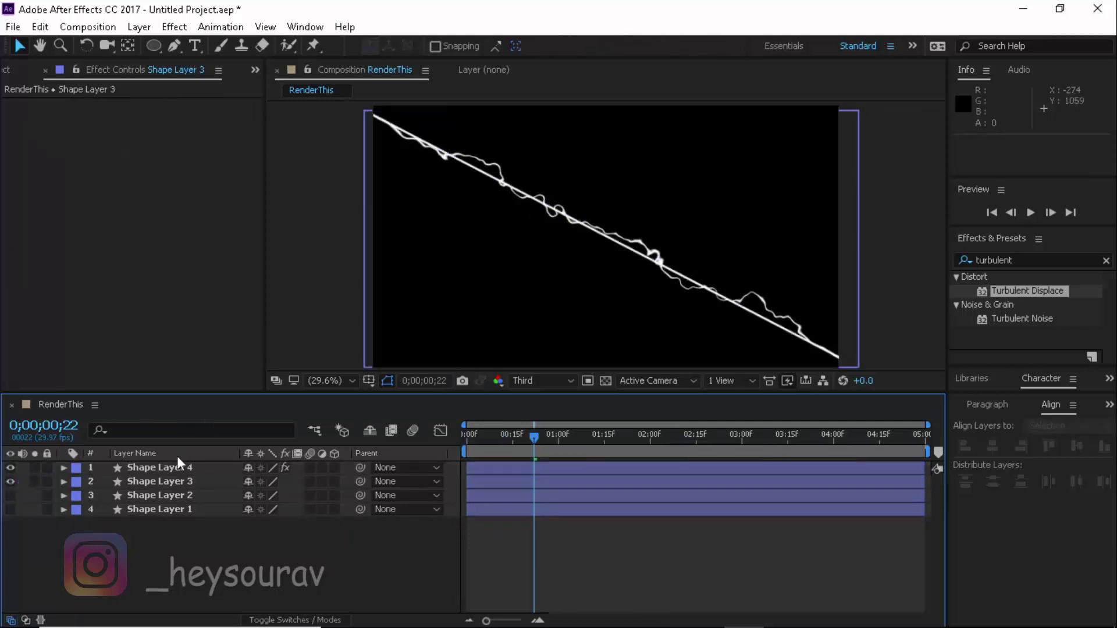
pyautogui.click(169, 472)
pyautogui.click(238, 531)
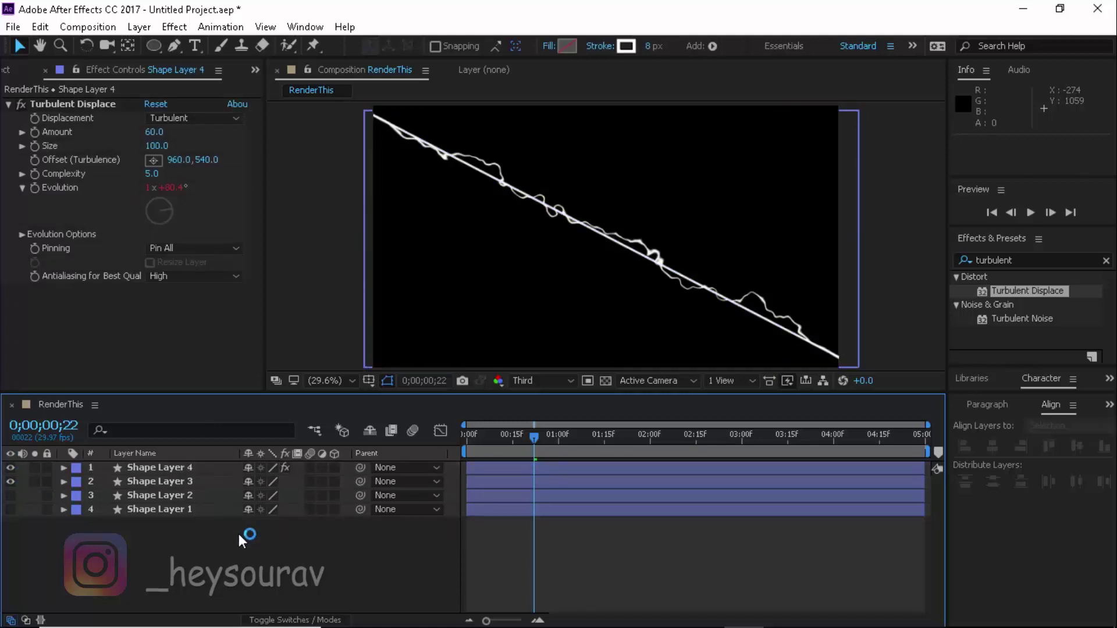
pyautogui.click(185, 469)
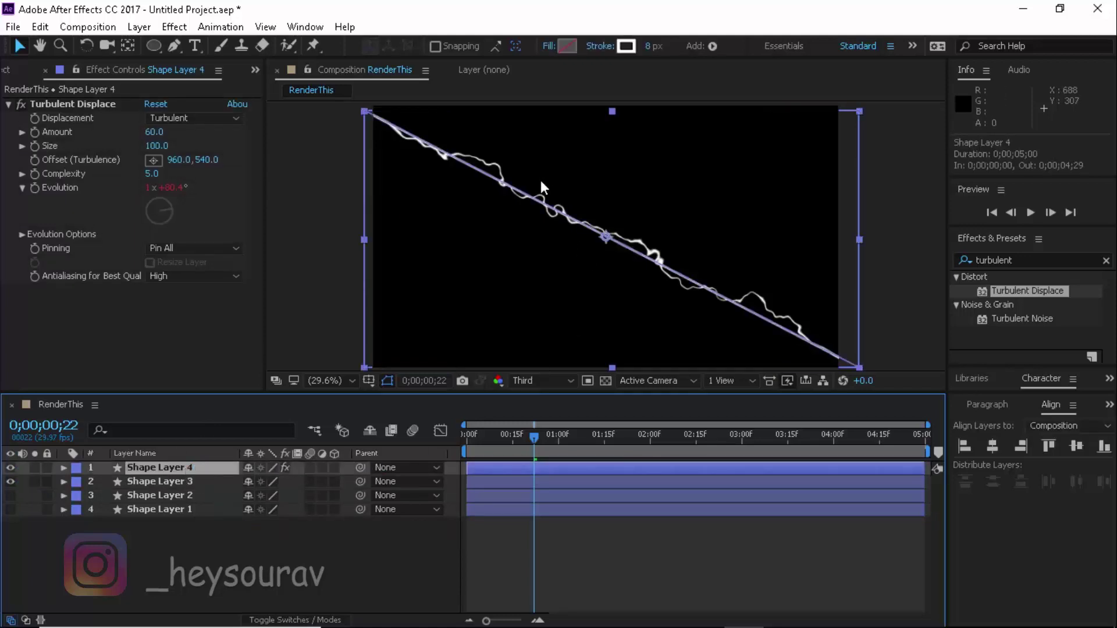
pyautogui.click(161, 481)
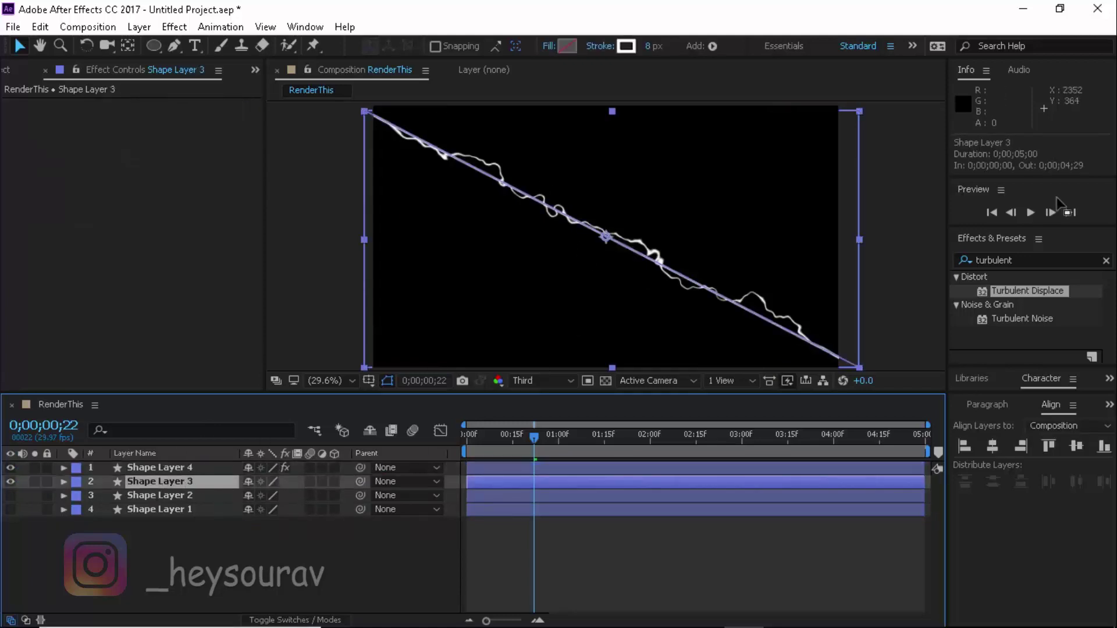
pyautogui.moveTo(1043, 291); pyautogui.dragTo(262, 323)
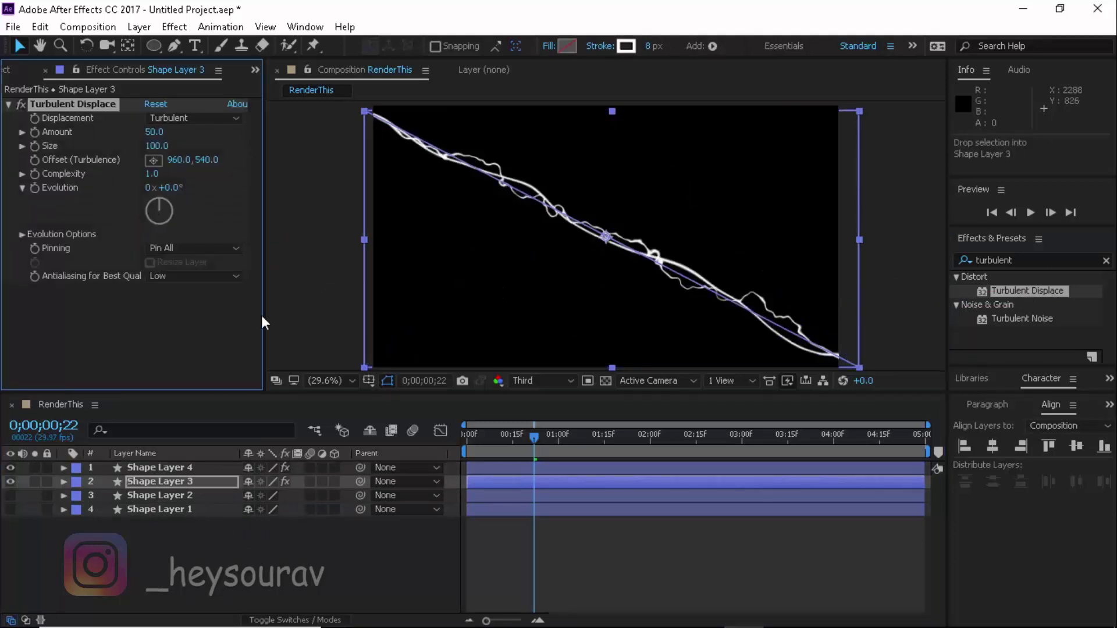
# - Set Shape Layer 3's Turbulent Displace to Twist displacement with an Amount of 80 and a Size of 101
pyautogui.click(178, 114)
pyautogui.click(189, 170)
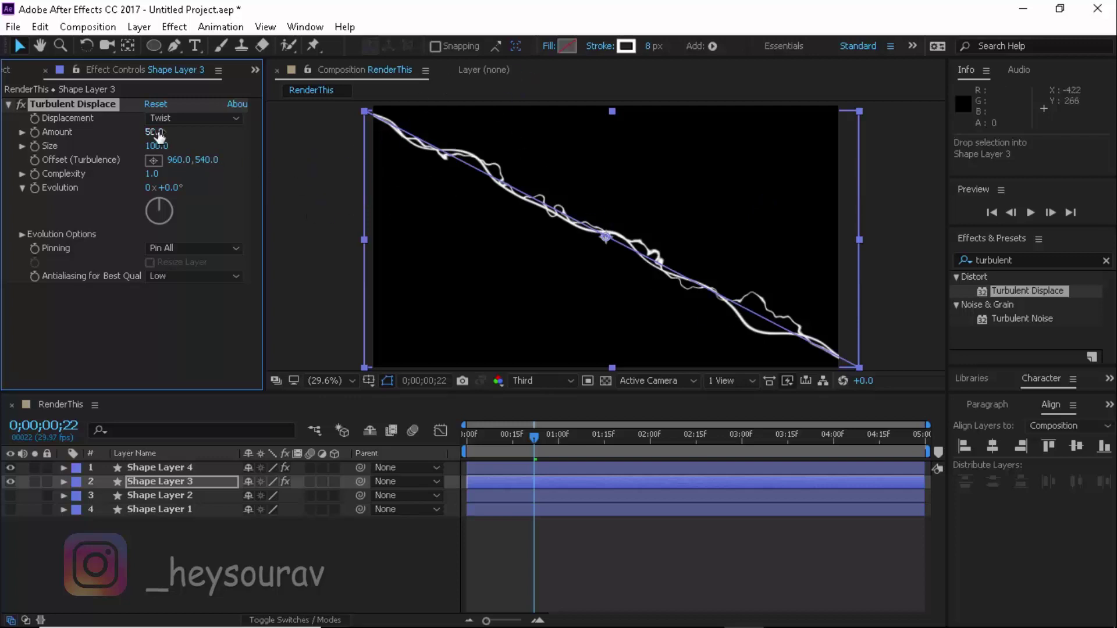
pyautogui.moveTo(154, 132); pyautogui.dragTo(225, 174)
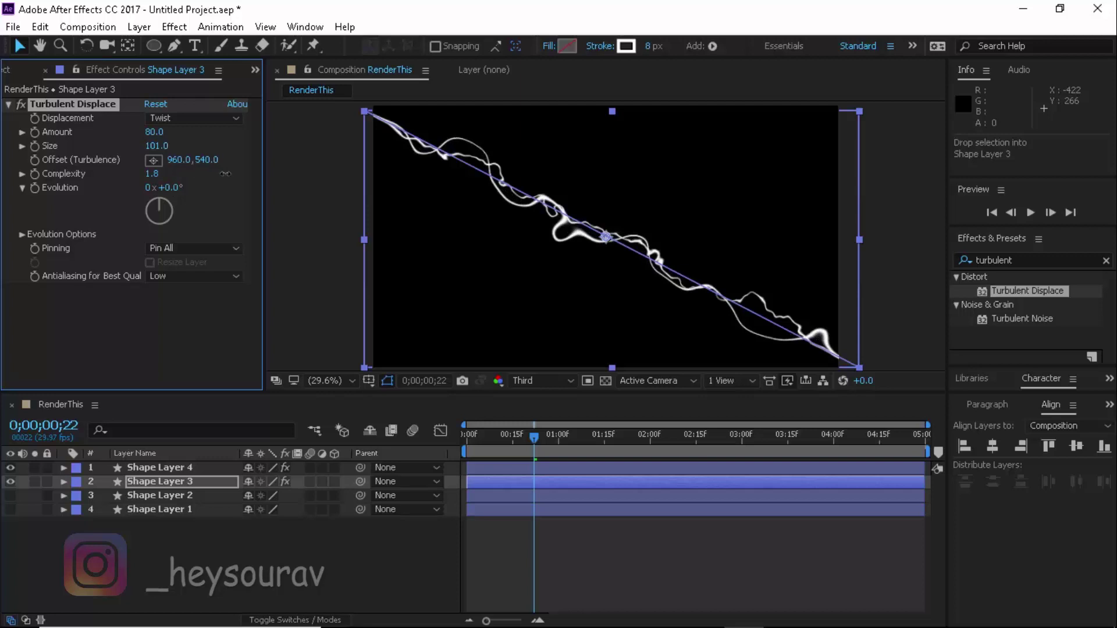
# - Set the Complexity of Shape Layer 3's Turbulent Displace to 5 and its Antialiasing for Best Quality to High
pyautogui.click(153, 174)
pyautogui.write('5')
pyautogui.press('Return')
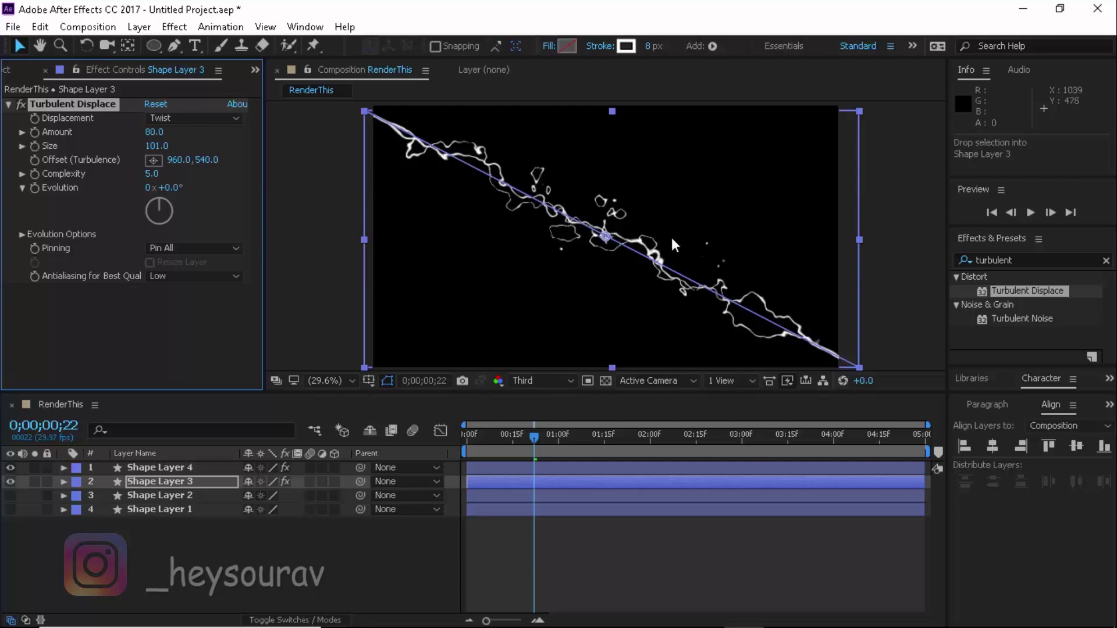
pyautogui.click(176, 279)
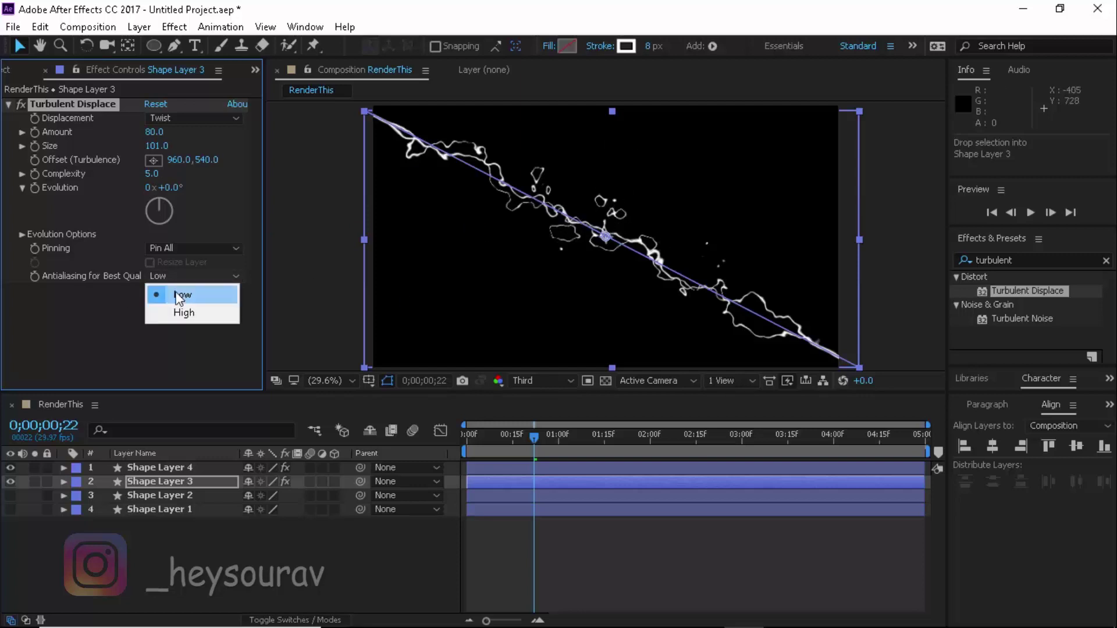
pyautogui.click(170, 309)
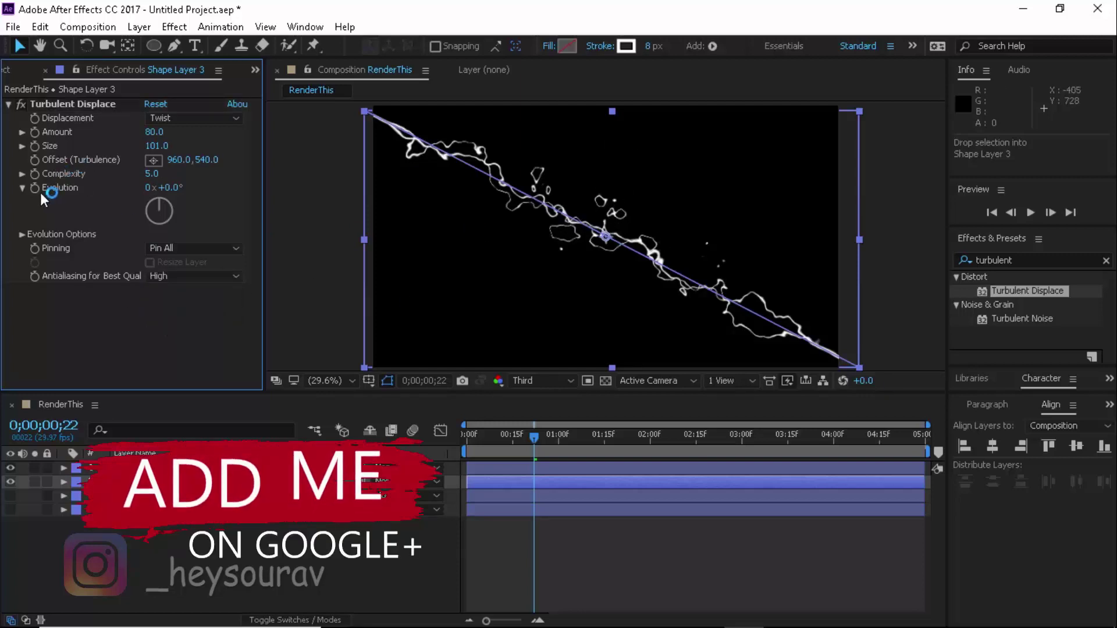
# - Add the expression time*550 to the Evolution of Shape Layer 3's Turbulent Displace effect
pyautogui.write('time*')
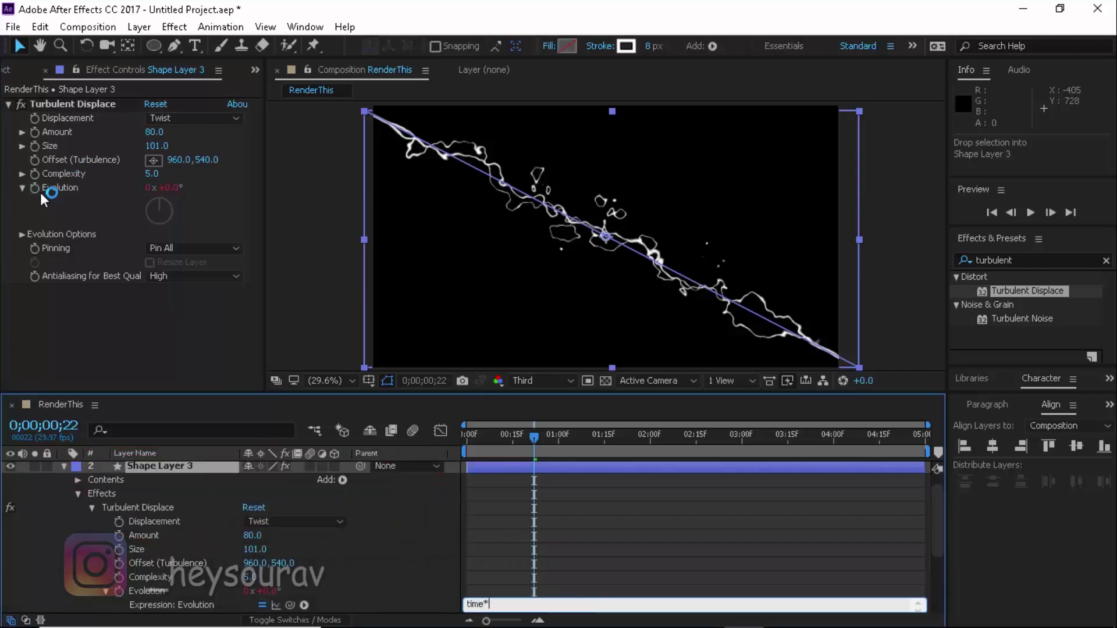
pyautogui.write('550')
pyautogui.press('KP_Enter')
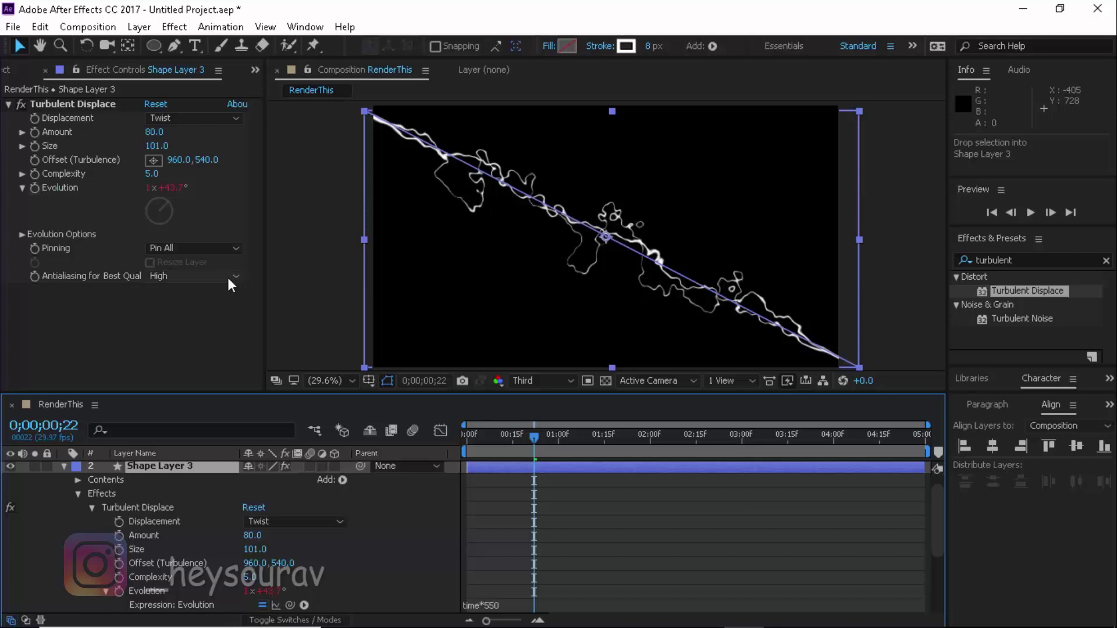
pyautogui.click(250, 291)
# - Clear the effects search, scrub the timeline to 0;00;01;18 to check both distorted lines, and collapse Shape Layer 3's properties
pyautogui.click(1106, 261)
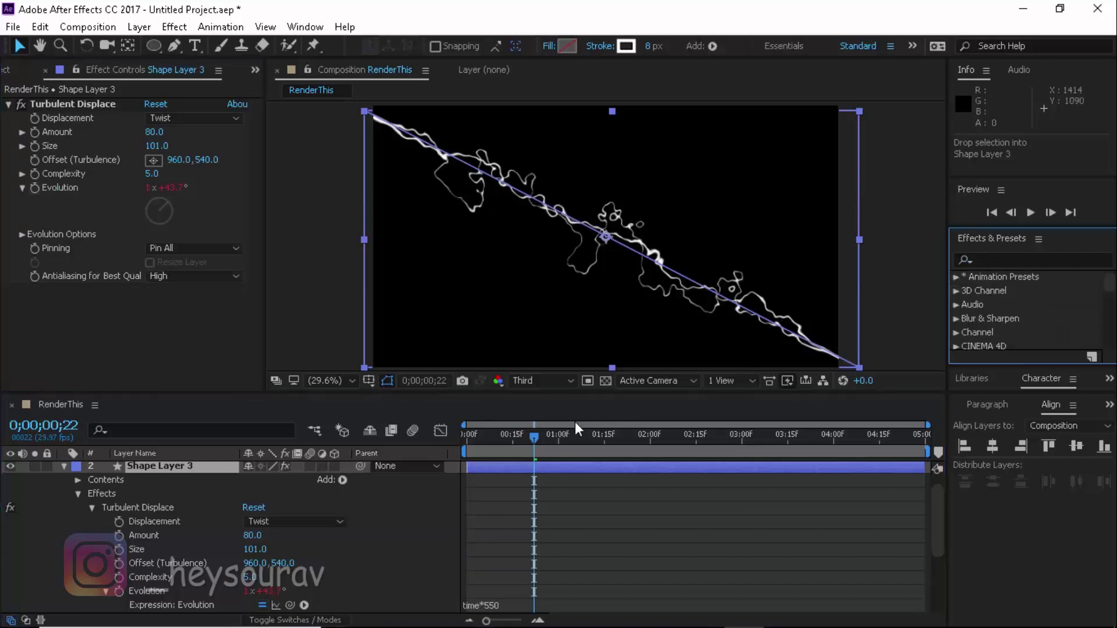
pyautogui.moveTo(466, 440); pyautogui.dragTo(613, 448)
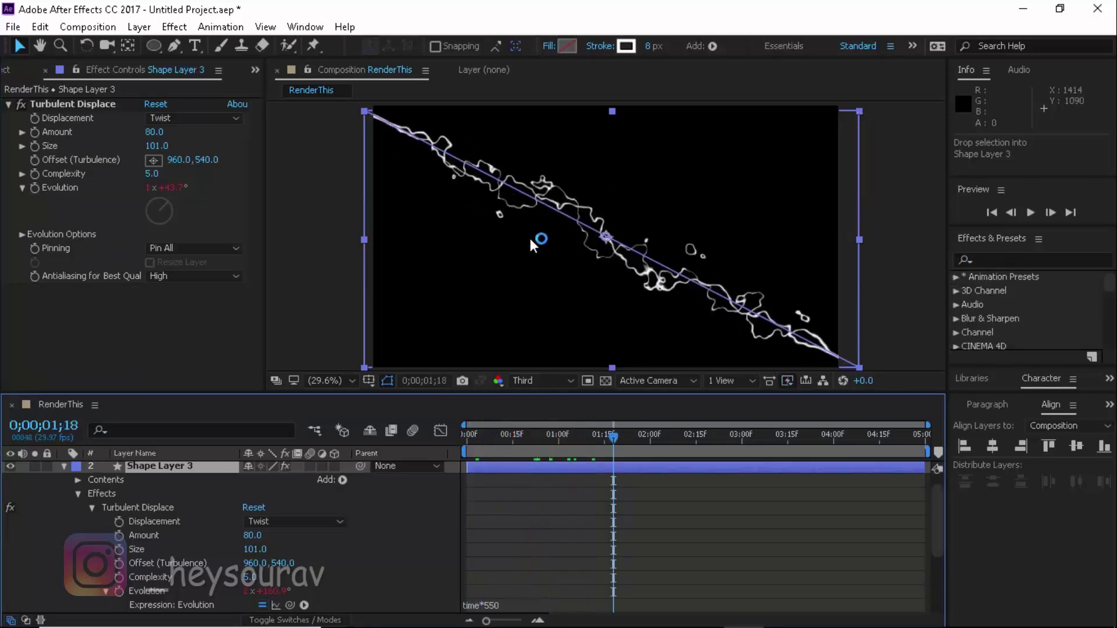
pyautogui.click(63, 465)
# - Select Shape Layer 2 and make it visible
pyautogui.click(169, 542)
pyautogui.click(89, 499)
pyautogui.click(10, 495)
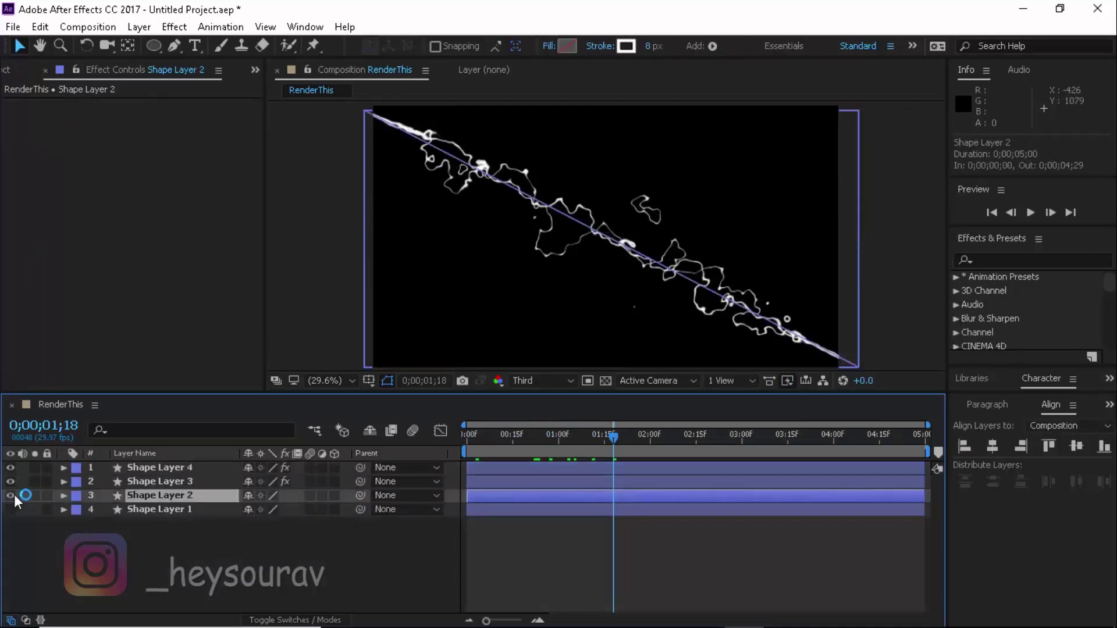
# - Apply the Turbulent Displace effect to Shape Layer 2 and set its Displacement to Turbulent Smoother
pyautogui.click(1004, 259)
pyautogui.write('turbu')
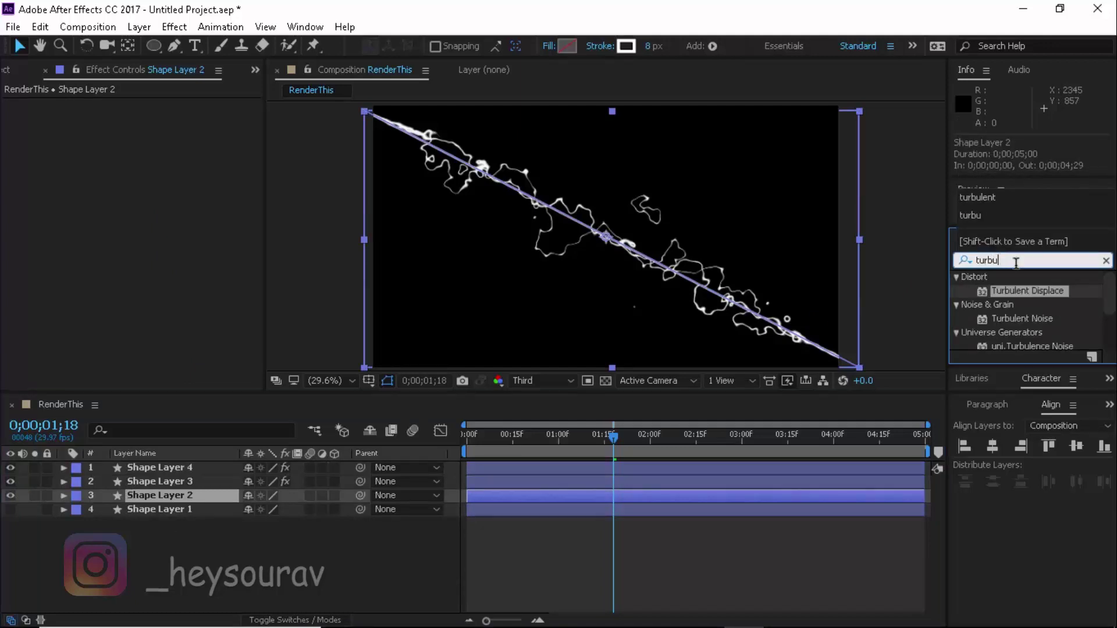
pyautogui.moveTo(1027, 290); pyautogui.dragTo(627, 319)
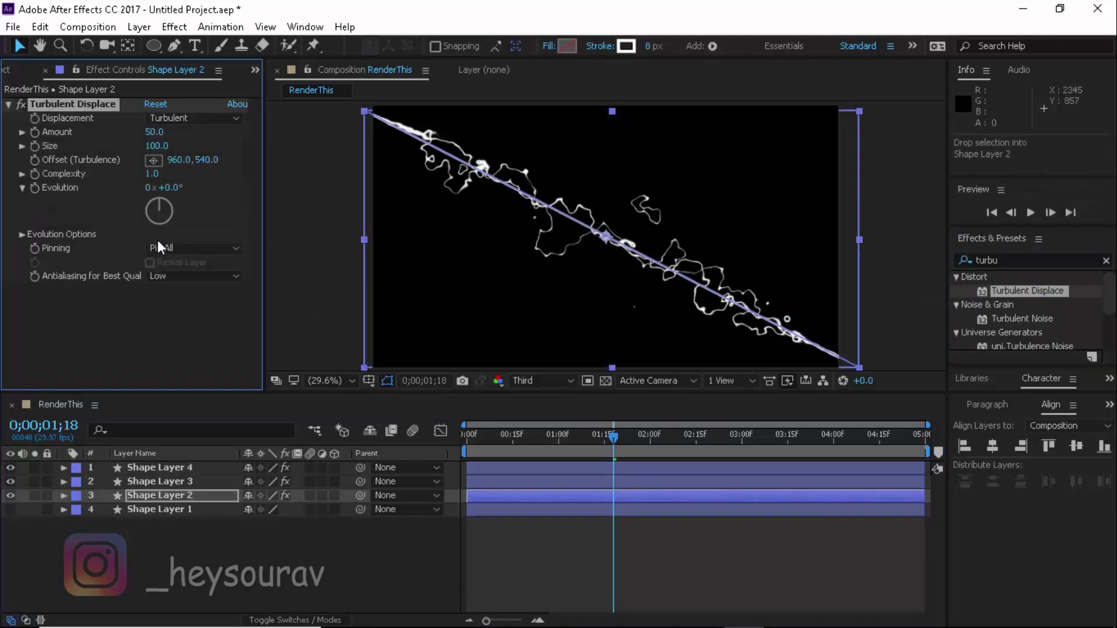
pyautogui.click(186, 119)
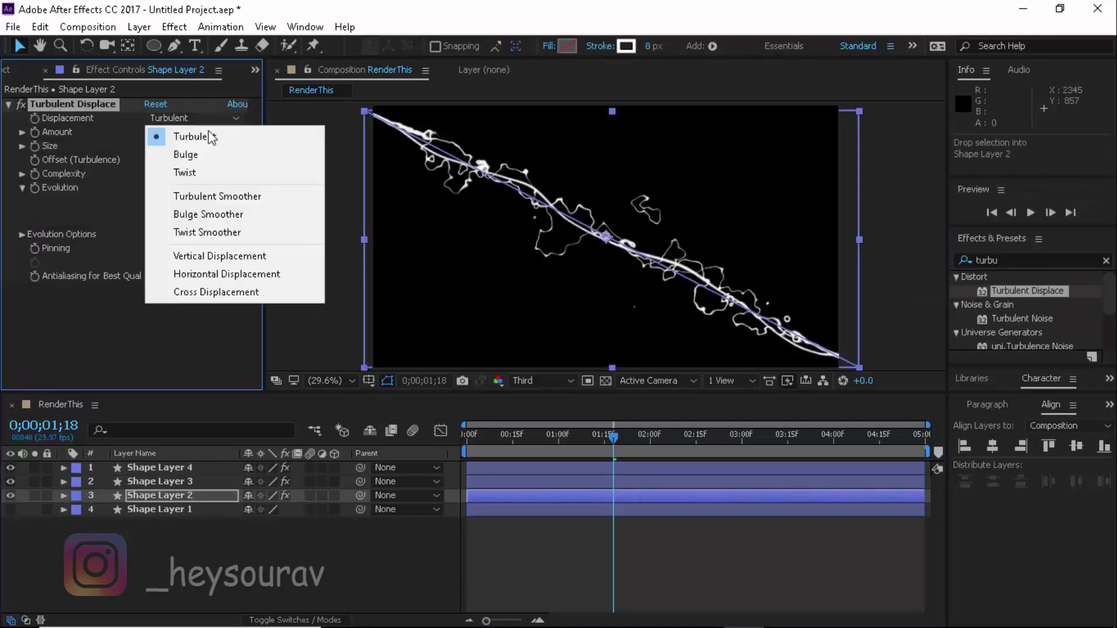
pyautogui.click(235, 198)
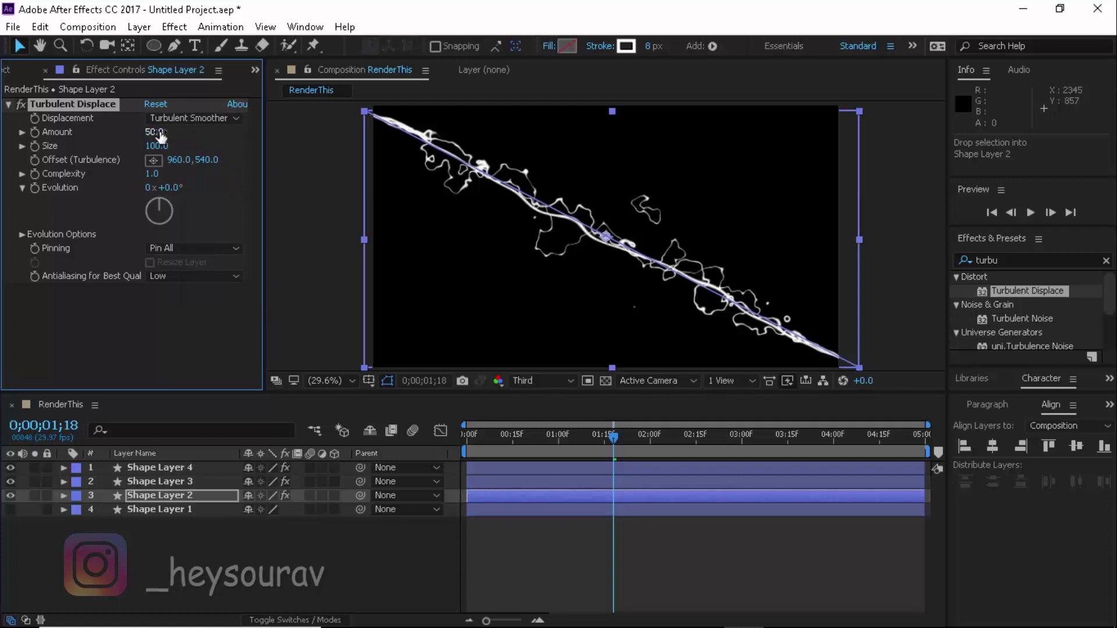
# - Set Shape Layer 2's Turbulent Displace to Amount 220, Complexity 2 and Antialiasing for Best Quality High
pyautogui.moveTo(155, 132); pyautogui.dragTo(300, 131)
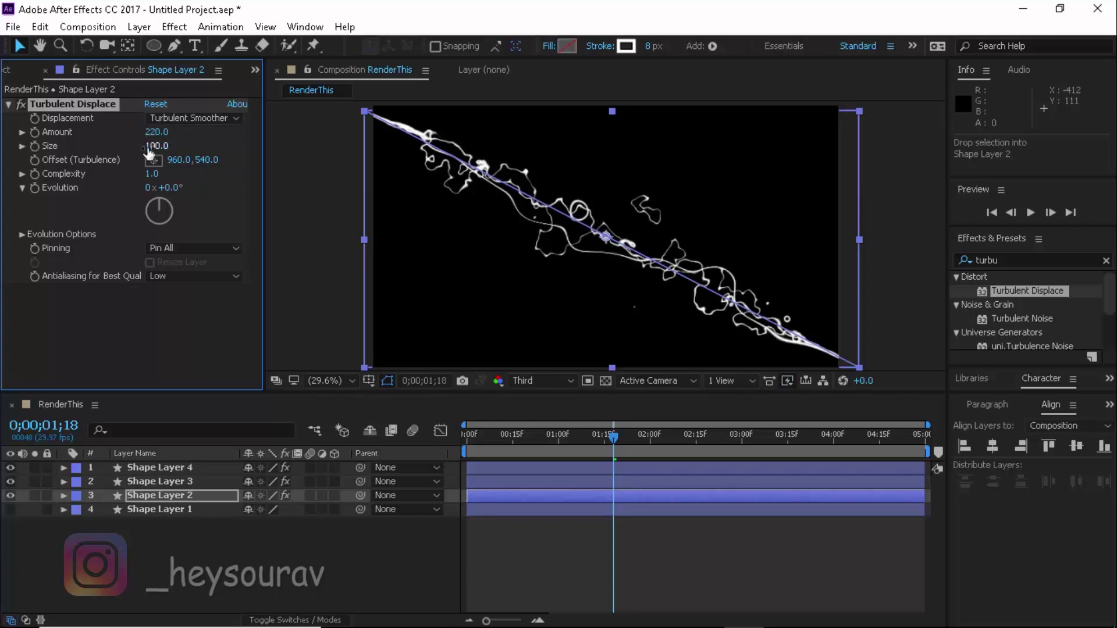
pyautogui.moveTo(152, 174); pyautogui.dragTo(241, 183)
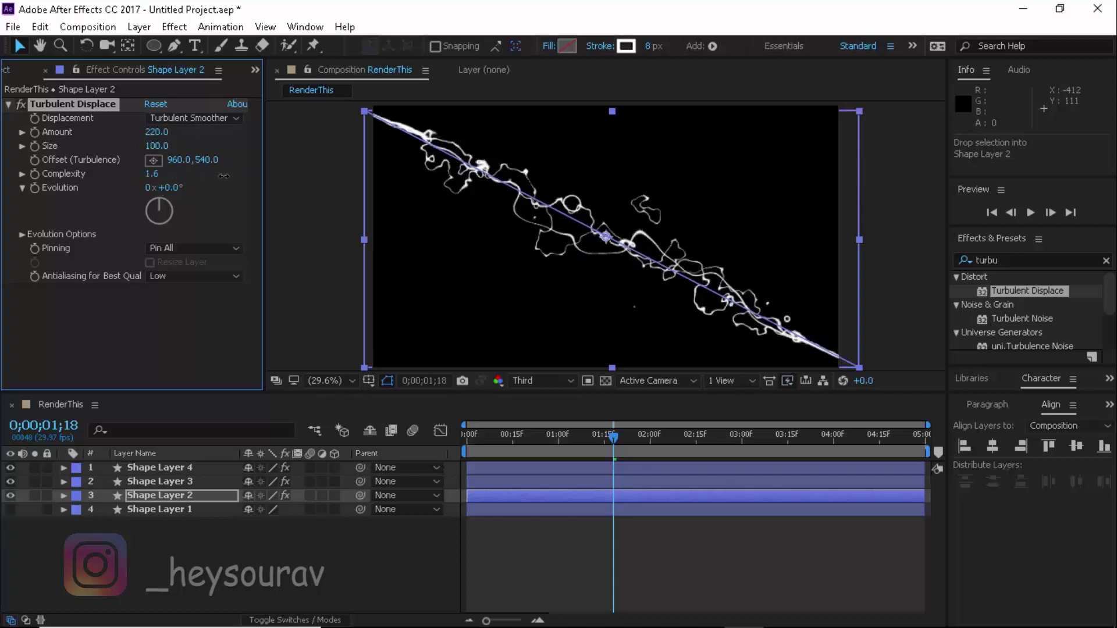
pyautogui.click(153, 174)
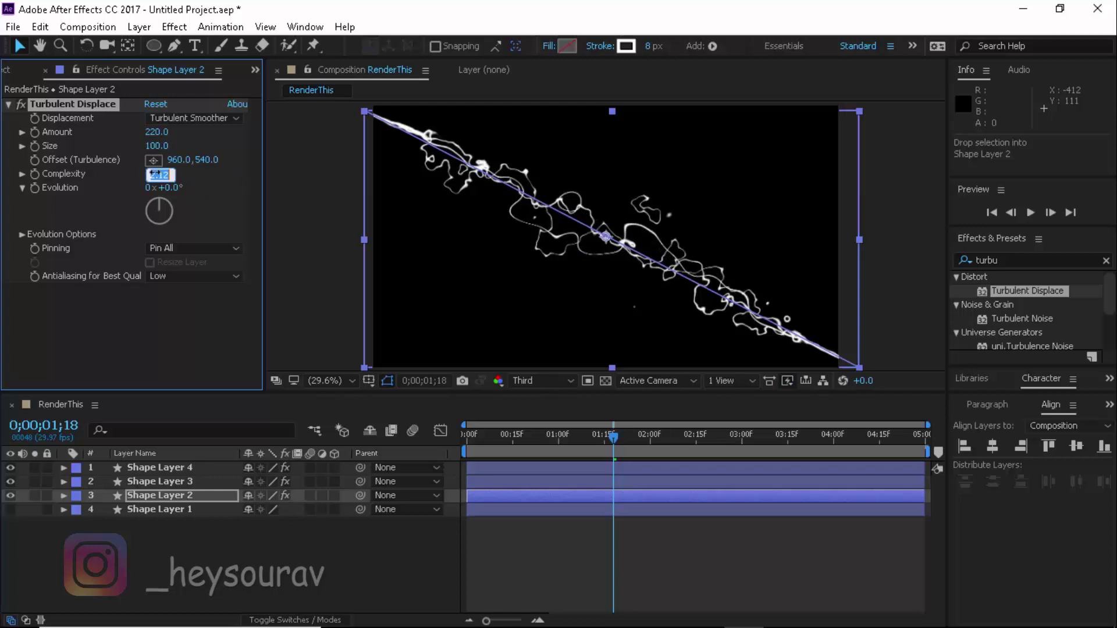
pyautogui.write('3')
pyautogui.press('Return')
pyautogui.click(152, 173)
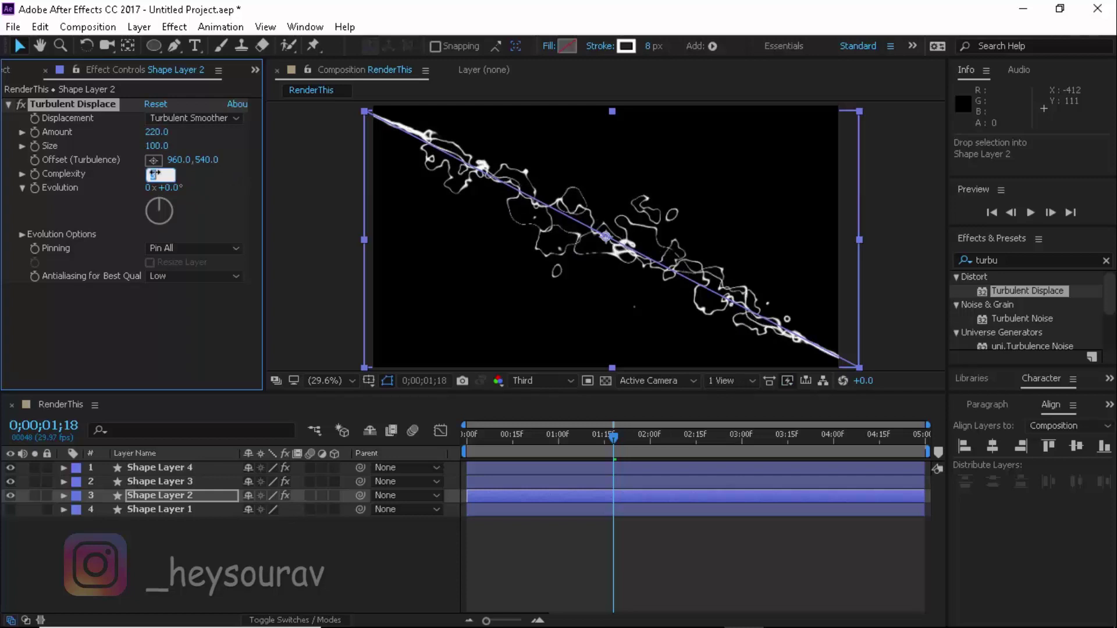
pyautogui.write('2')
pyautogui.press('Return')
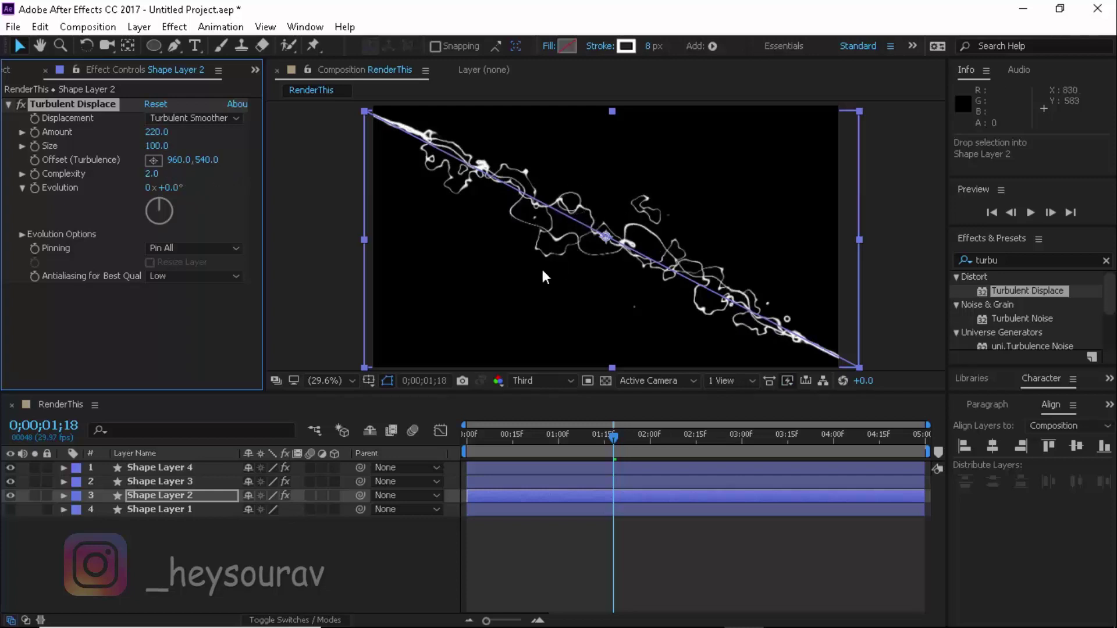
pyautogui.click(170, 277)
pyautogui.click(183, 316)
# - Add the expression time*600 to the Evolution of Shape Layer 2's Turbulent Displace and collapse the layer's properties
pyautogui.keyDown('alt'); pyautogui.click(39, 185); pyautogui.keyUp('alt')
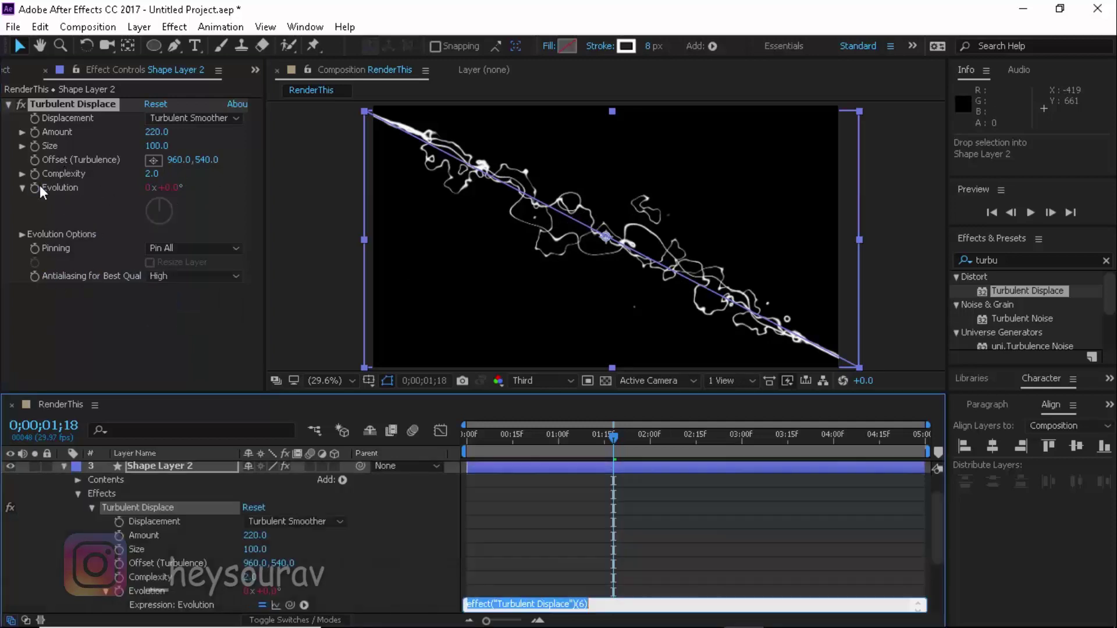
pyautogui.write('tim')
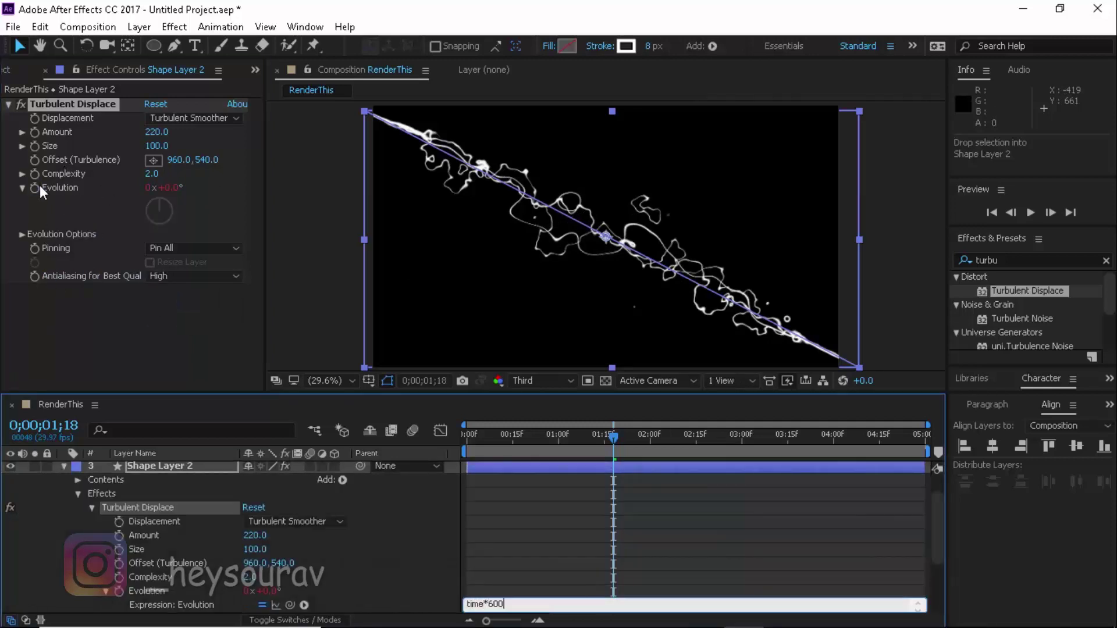
pyautogui.write('e*600')
pyautogui.press('KP_Enter')
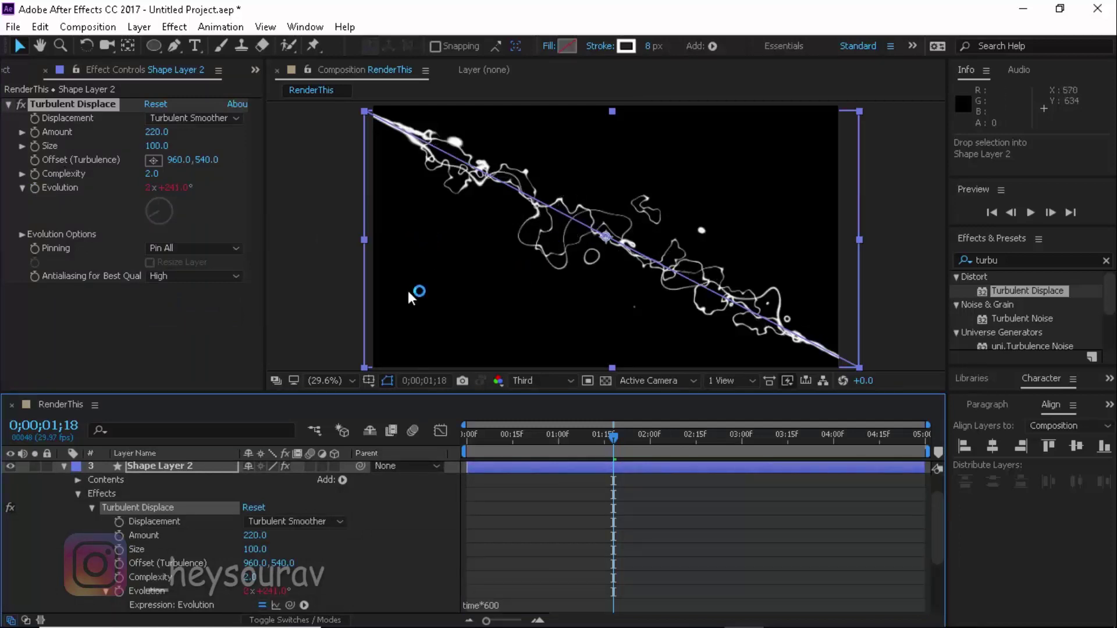
pyautogui.click(63, 466)
# - Make Shape Layer 1 visible and apply Turbulent Displace to it with Displacement set to Bulge
pyautogui.click(144, 511)
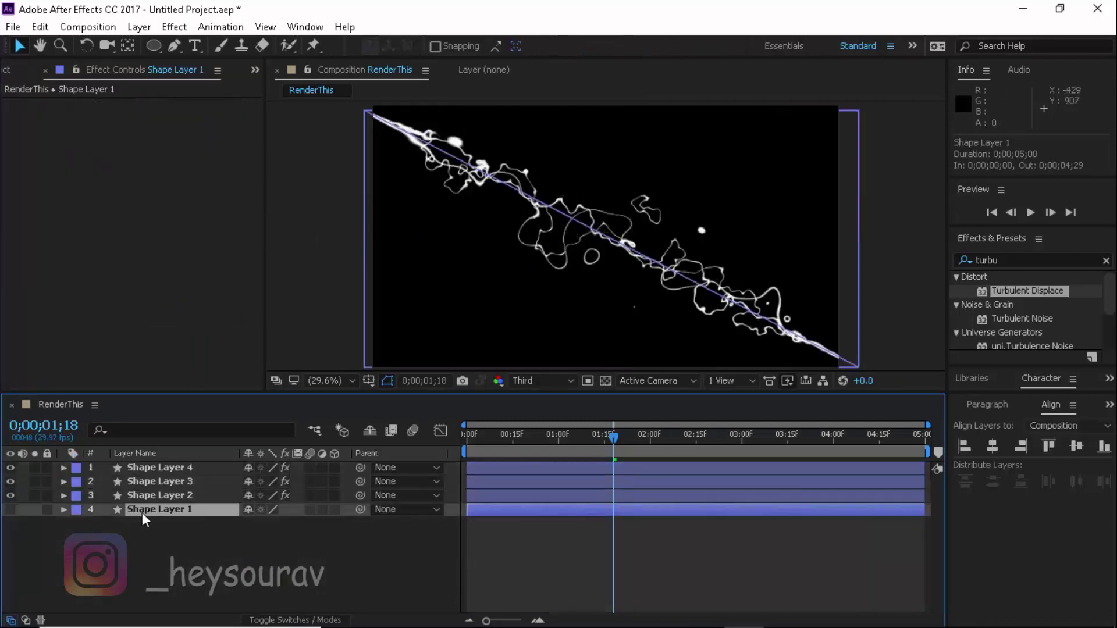
pyautogui.click(11, 509)
pyautogui.moveTo(1034, 294); pyautogui.dragTo(125, 185)
pyautogui.click(166, 314)
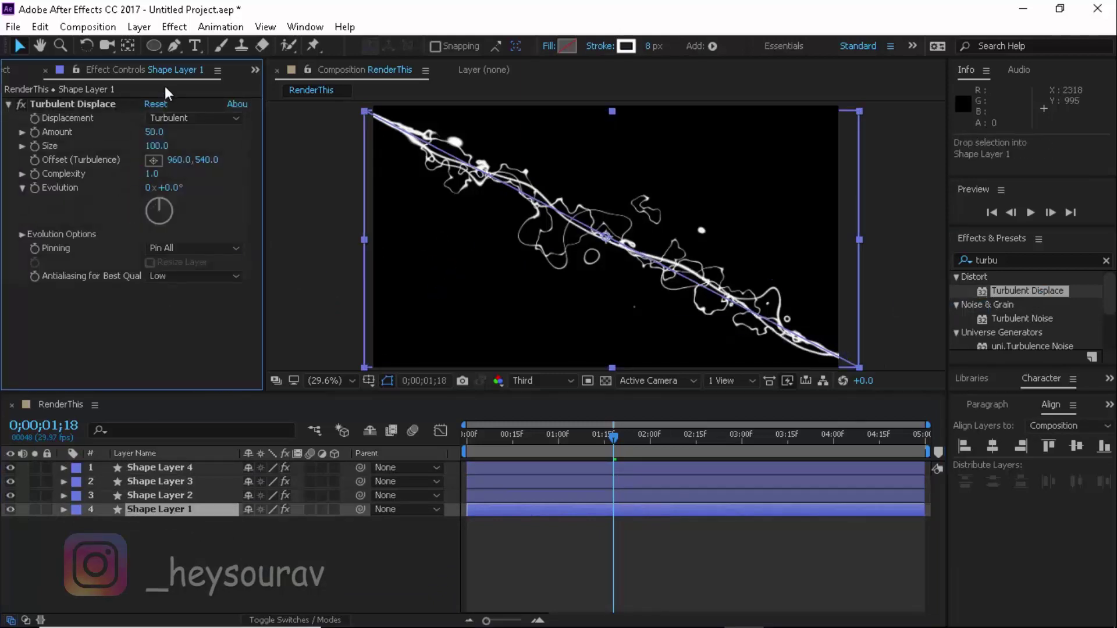
pyautogui.click(192, 117)
pyautogui.press('Escape')
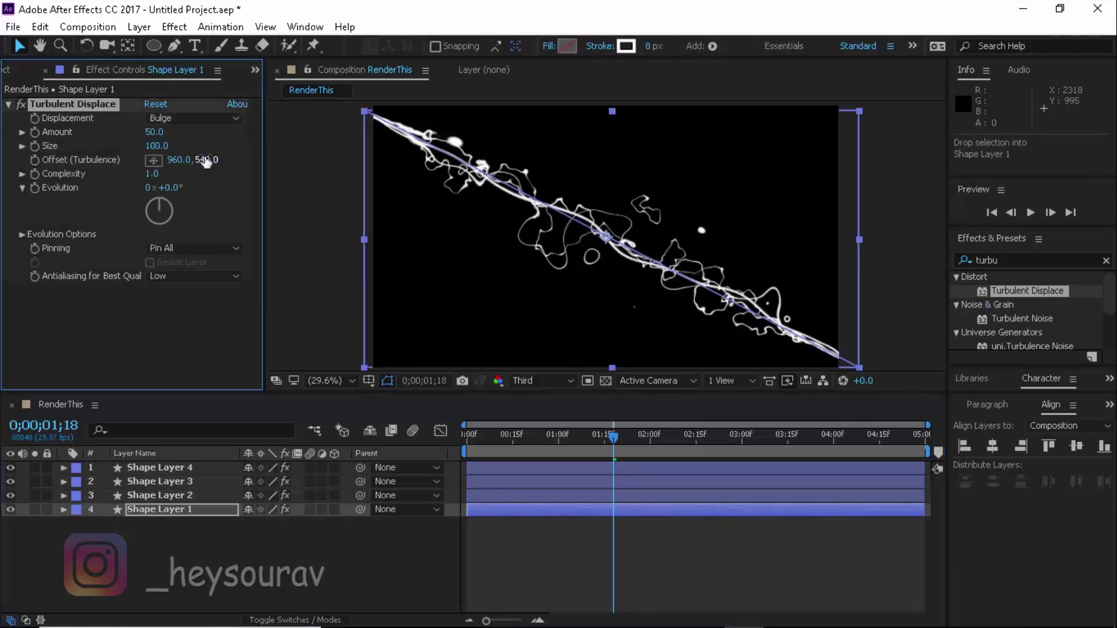
# - Set the Amount of Shape Layer 1's Turbulent Displace to 90 and its Size to 121
pyautogui.moveTo(155, 132); pyautogui.dragTo(179, 144)
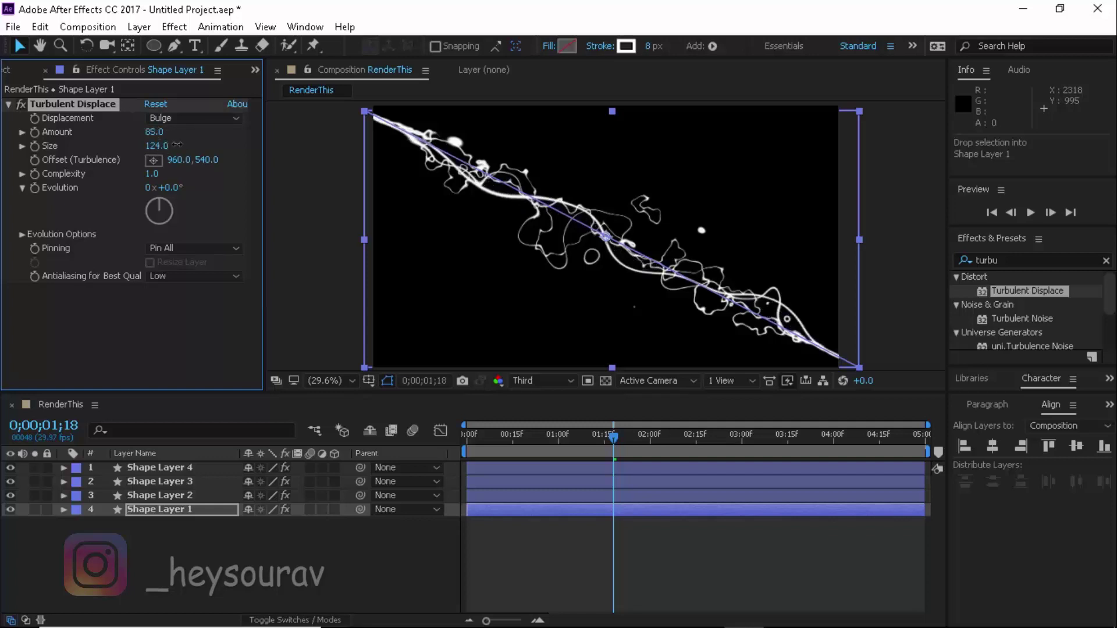
pyautogui.click(154, 133)
pyautogui.write('90')
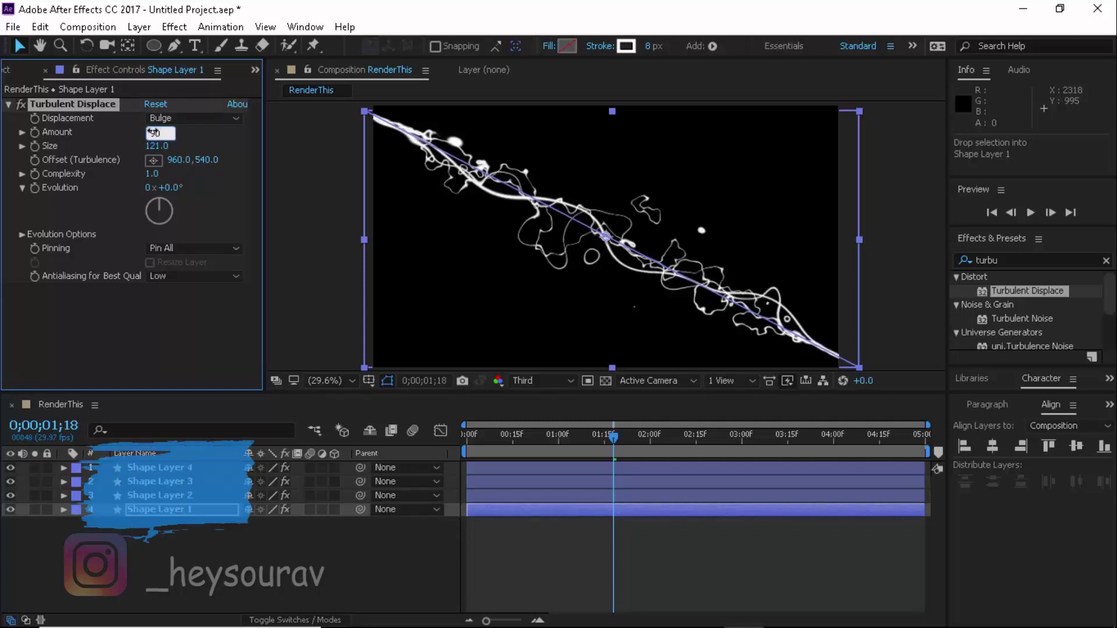
pyautogui.press('Return')
# - Set the Complexity of Shape Layer 1's Turbulent Displace to 4 and its Antialiasing for Best Quality to High
pyautogui.click(150, 174)
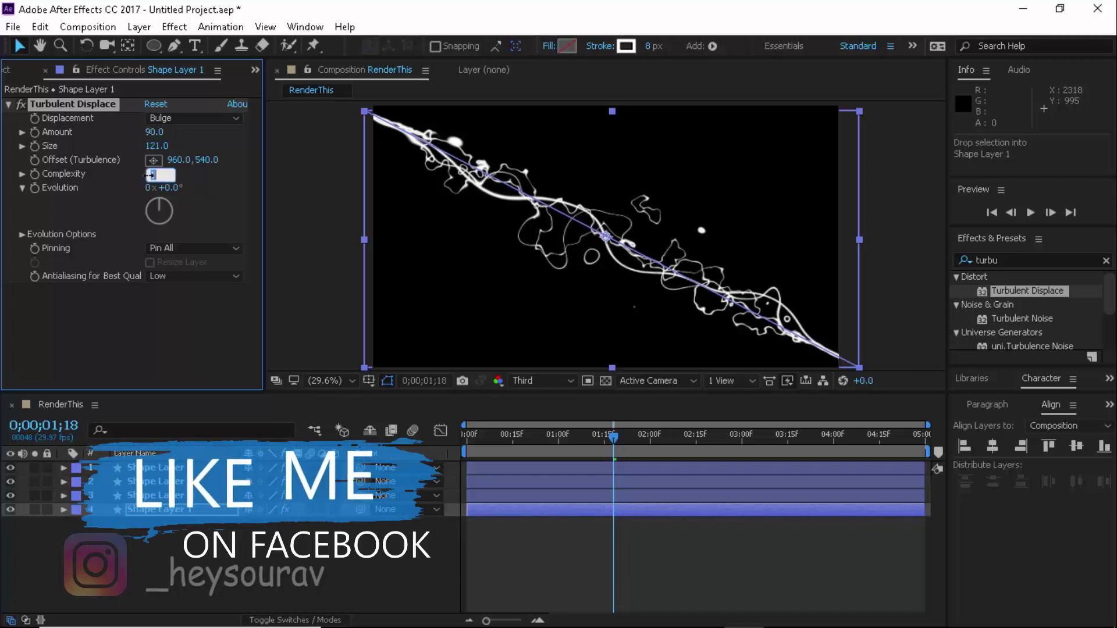
pyautogui.write('5')
pyautogui.press('Return')
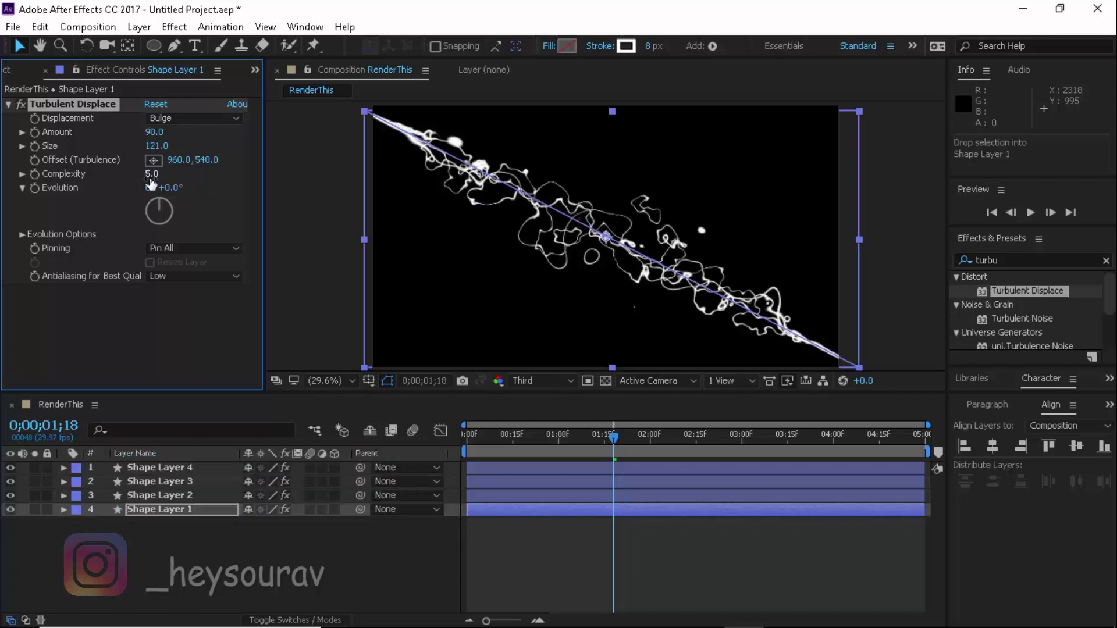
pyautogui.click(150, 174)
pyautogui.write('4')
pyautogui.press('Return')
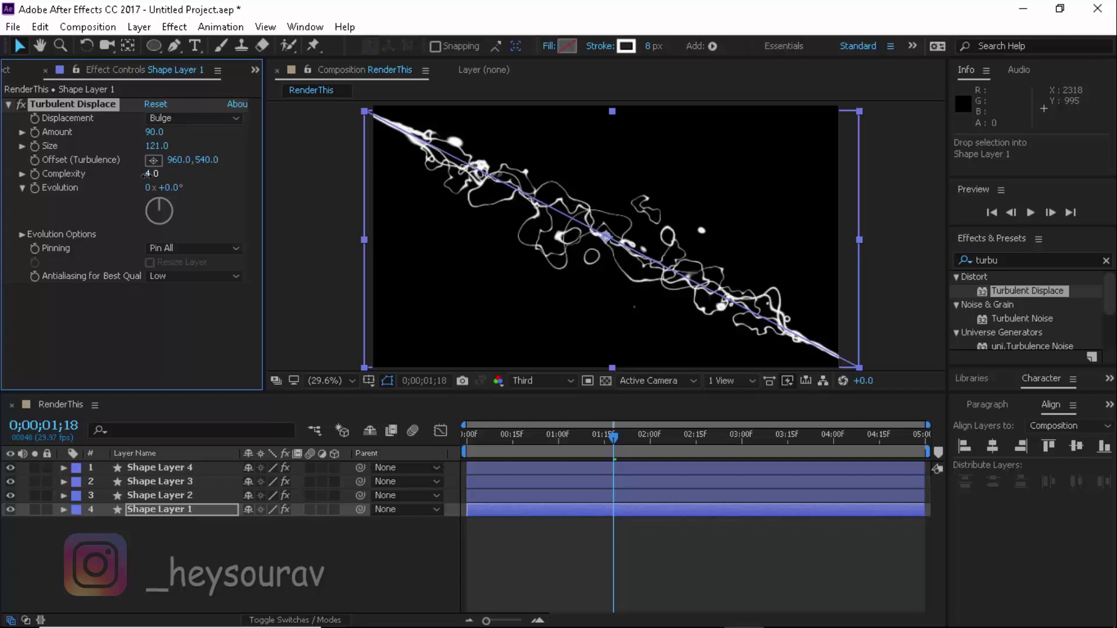
pyautogui.click(183, 277)
pyautogui.click(172, 318)
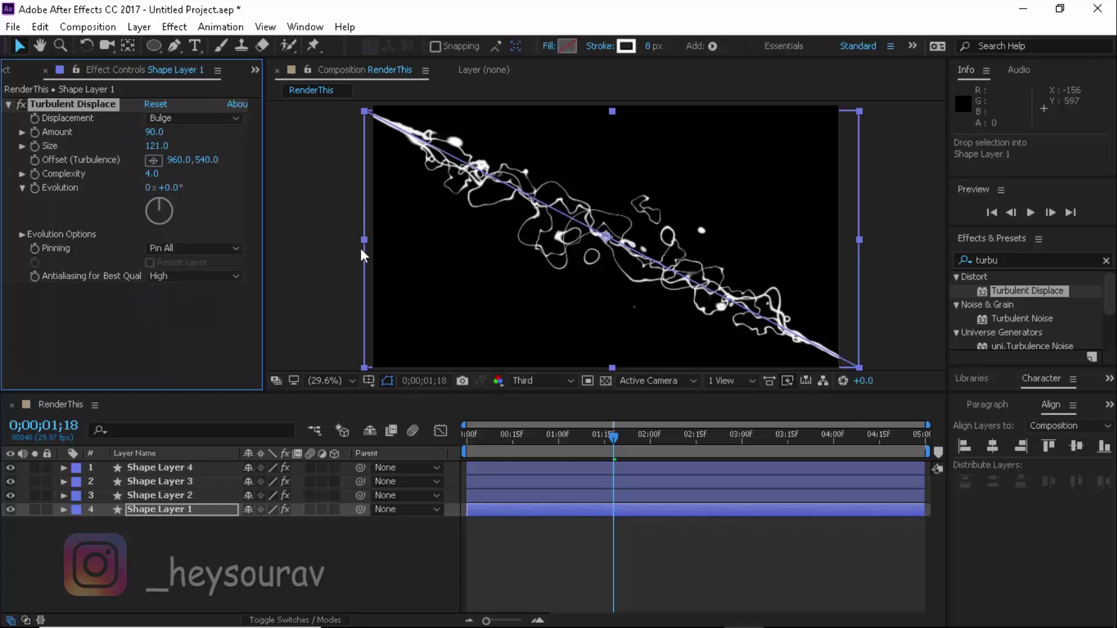
# - Add the expression time*550 to the Evolution of Shape Layer 1's Turbulent Displace and collapse the layer's properties
pyautogui.keyDown('alt'); pyautogui.click(37, 187); pyautogui.keyUp('alt')
pyautogui.write('time')
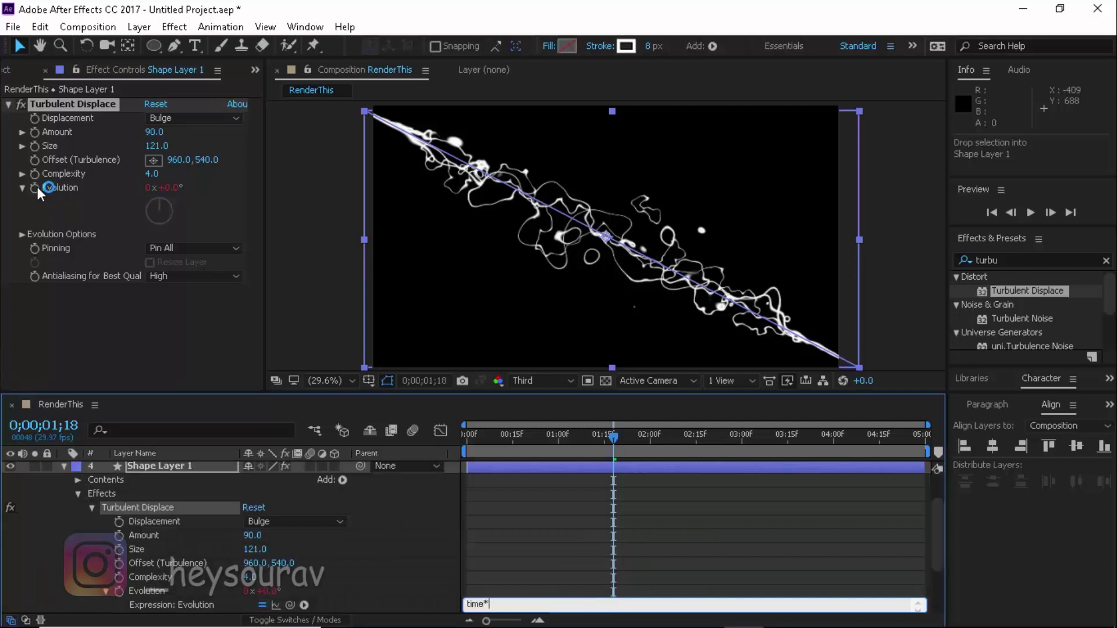
pyautogui.write('*550')
pyautogui.press('KP_Enter')
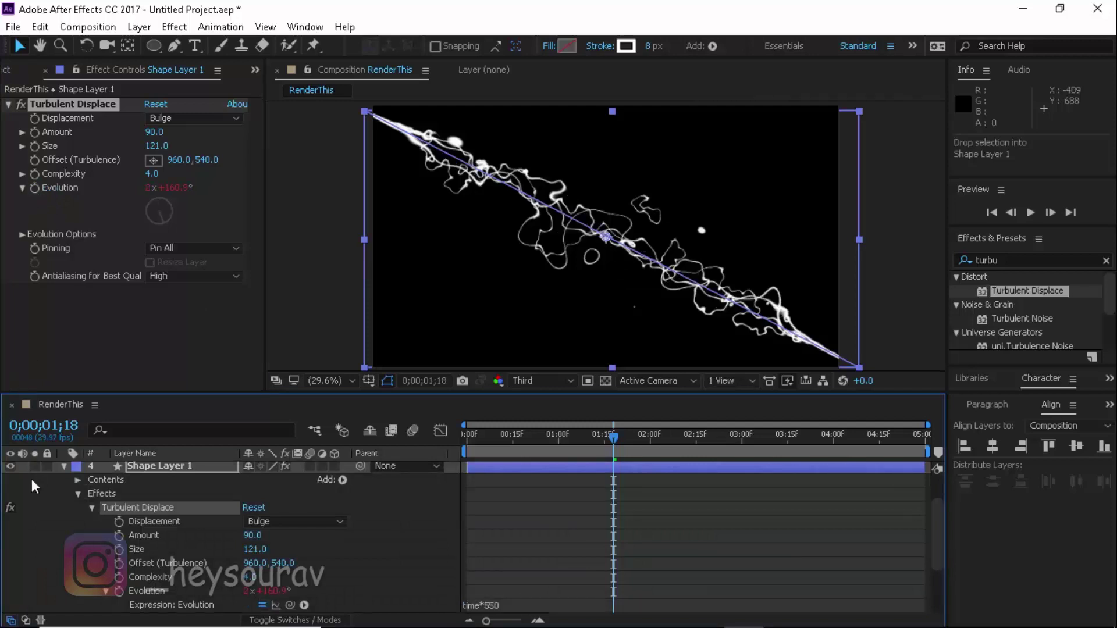
pyautogui.click(66, 467)
pyautogui.hotkey('ctrl', 'd')
pyautogui.hotkey('ctrl', 'd')
pyautogui.hotkey('ctrl', 'd')
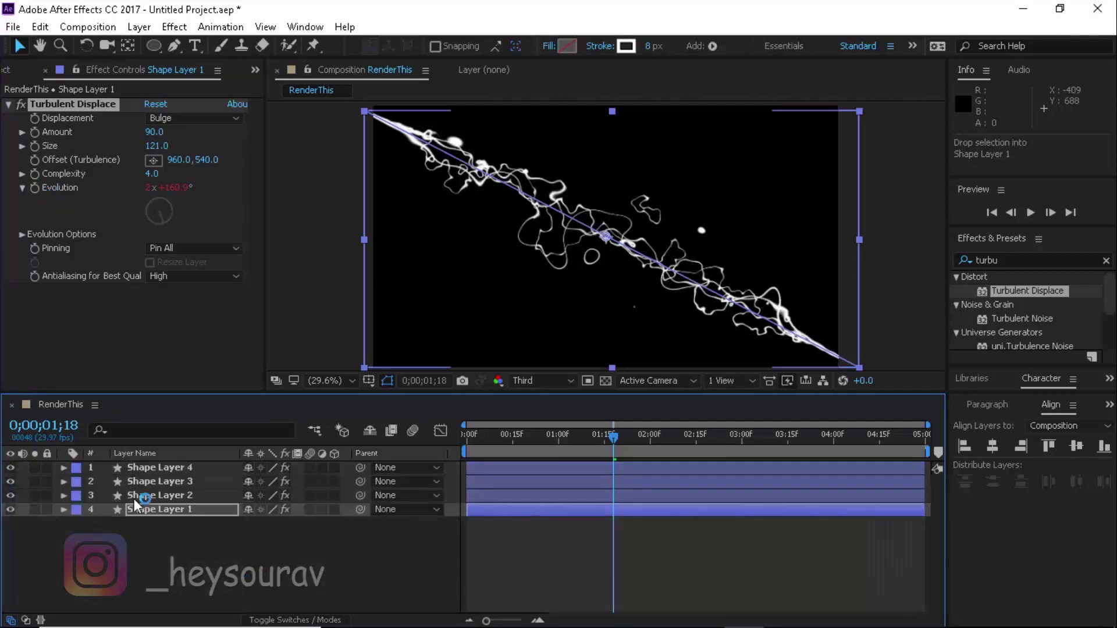
# - Collapse Shape Layer 1's Turbulent Displace settings and add the Roughen Edges effect below it
pyautogui.click(160, 536)
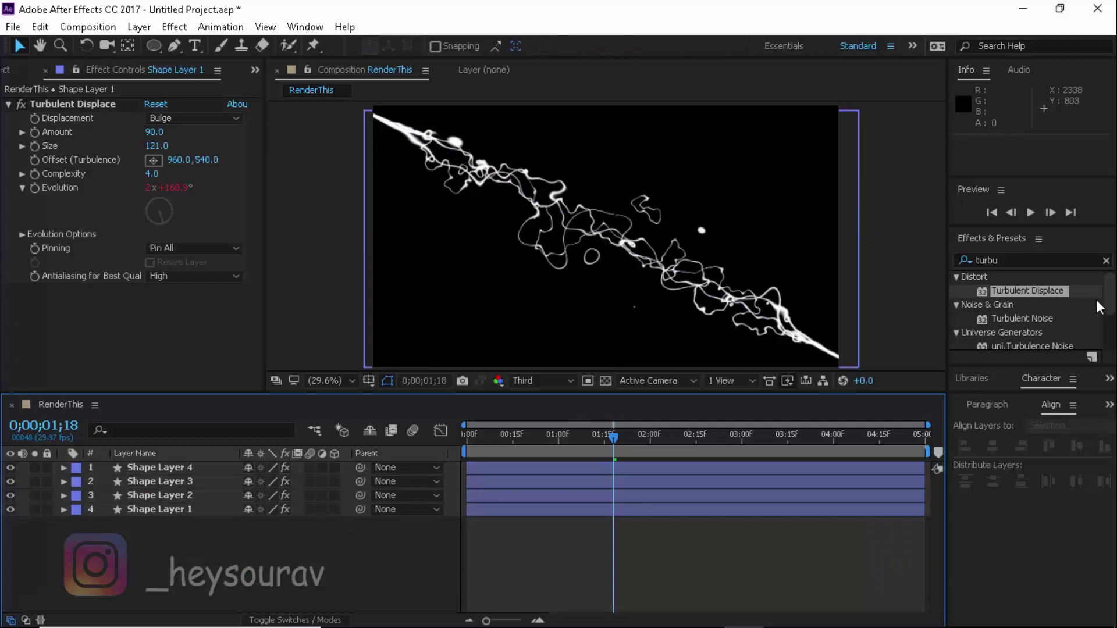
pyautogui.click(1106, 260)
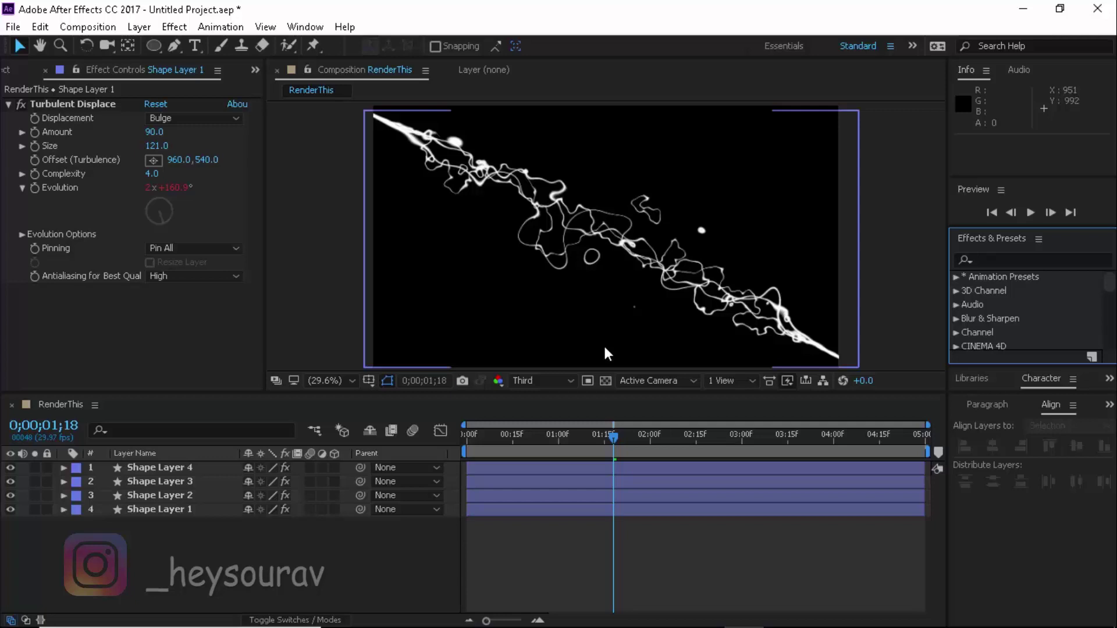
pyautogui.click(8, 104)
pyautogui.click(1046, 259)
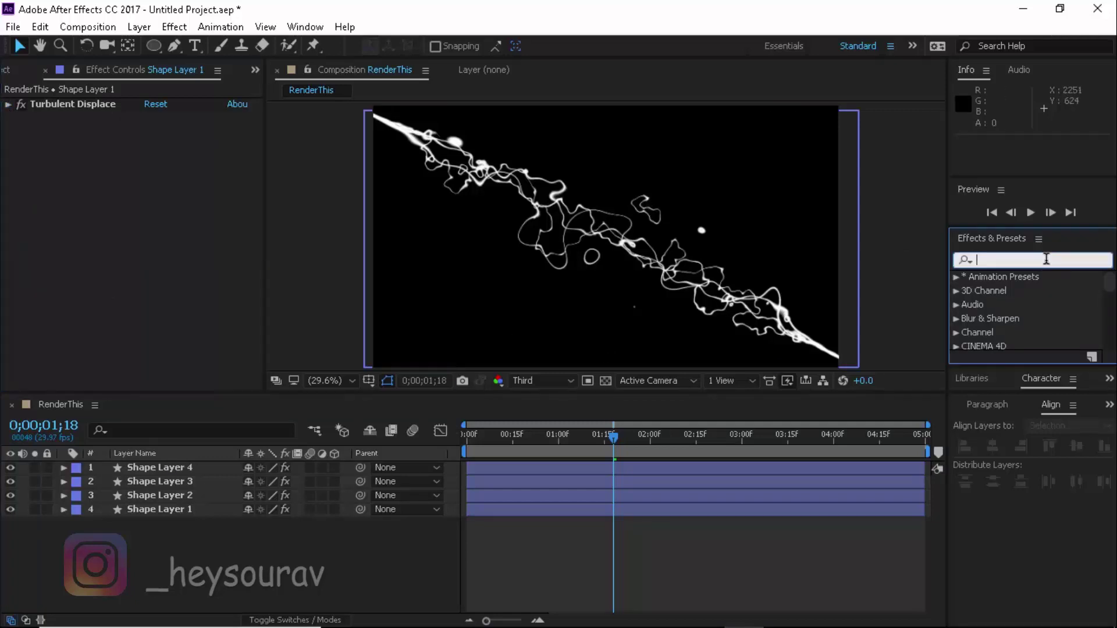
pyautogui.write('roug')
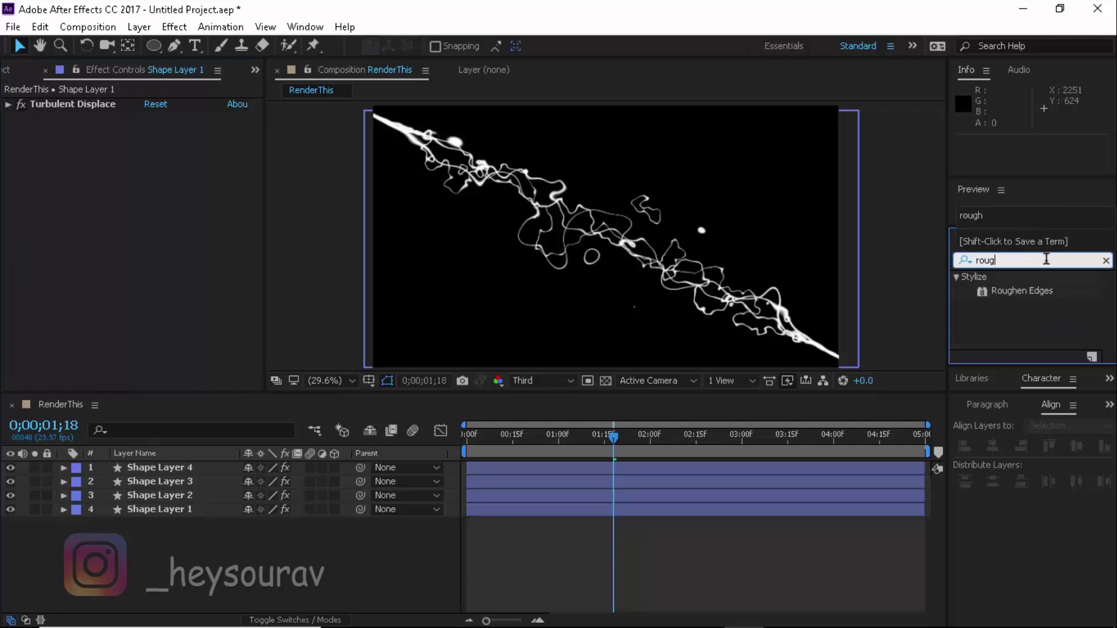
pyautogui.moveTo(1023, 291); pyautogui.dragTo(97, 145)
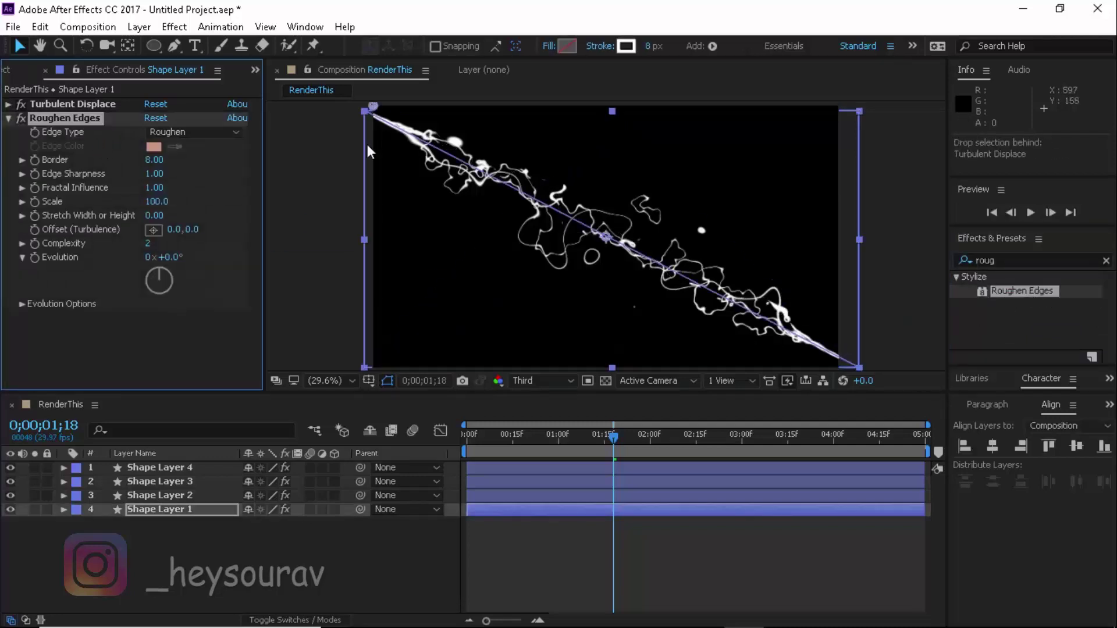
# - Set the Edge Type of Shape Layer 1's Roughen Edges effect to Spiky
pyautogui.click(191, 507)
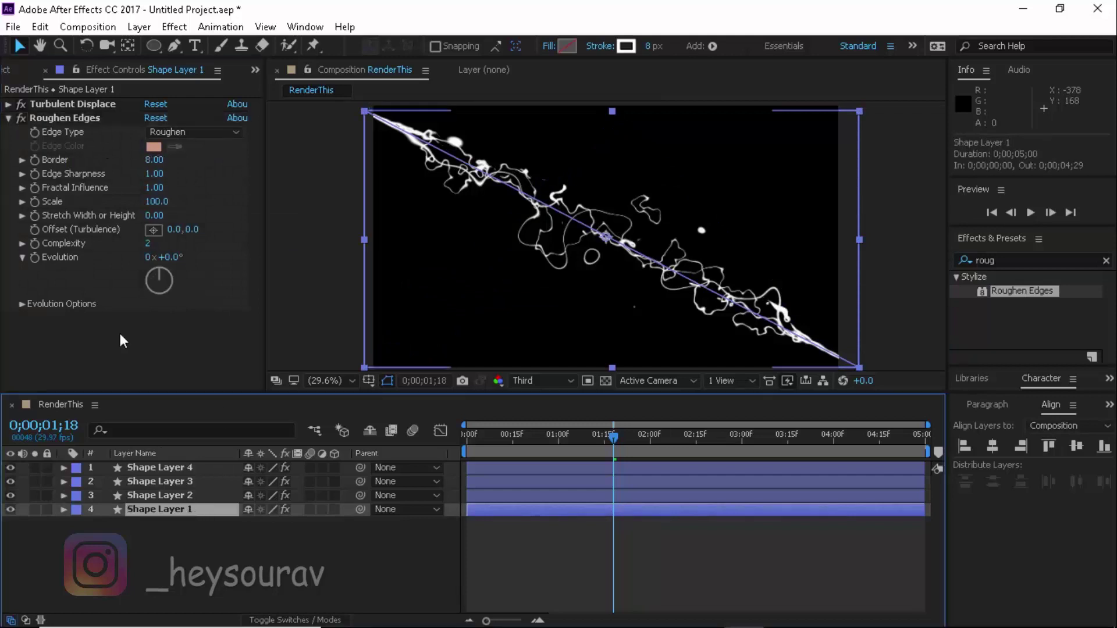
pyautogui.click(70, 117)
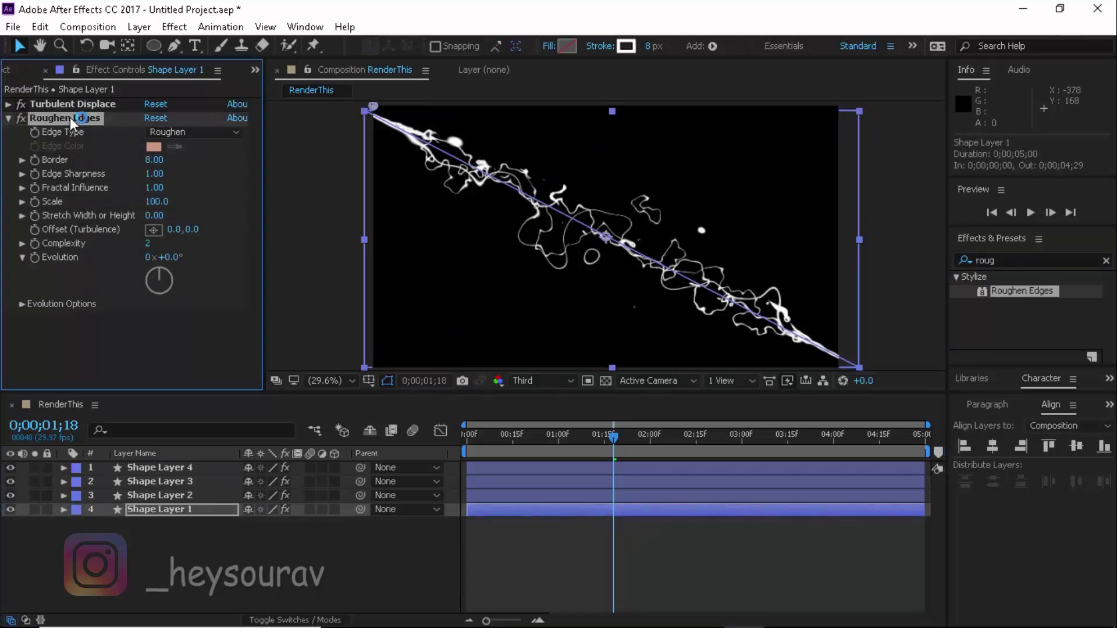
pyautogui.click(198, 133)
pyautogui.click(198, 206)
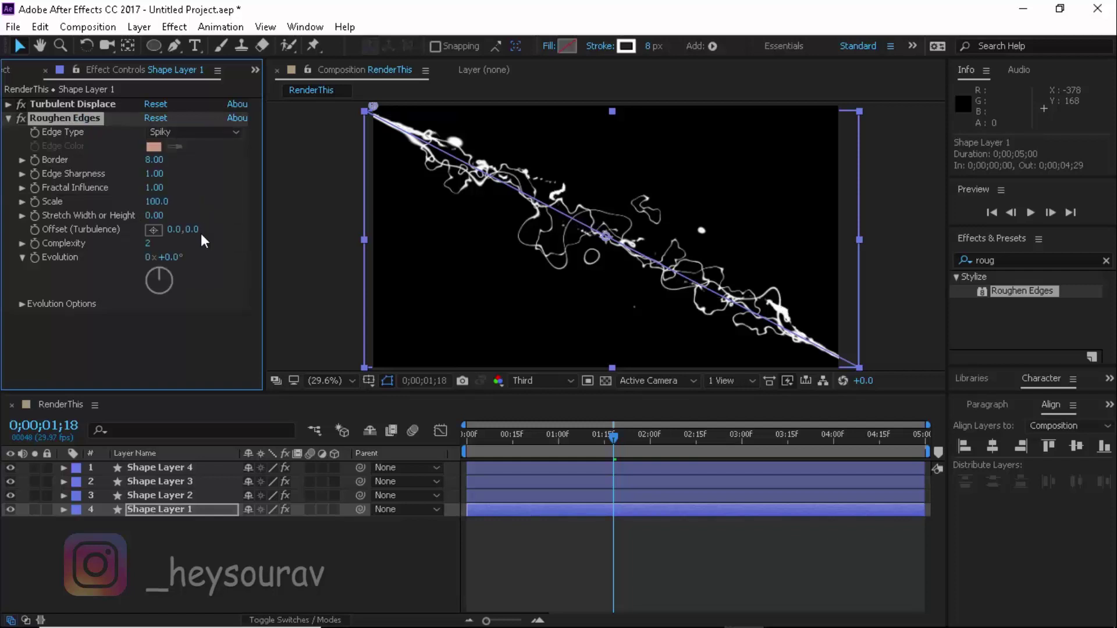
pyautogui.click(150, 242)
pyautogui.press('Up')
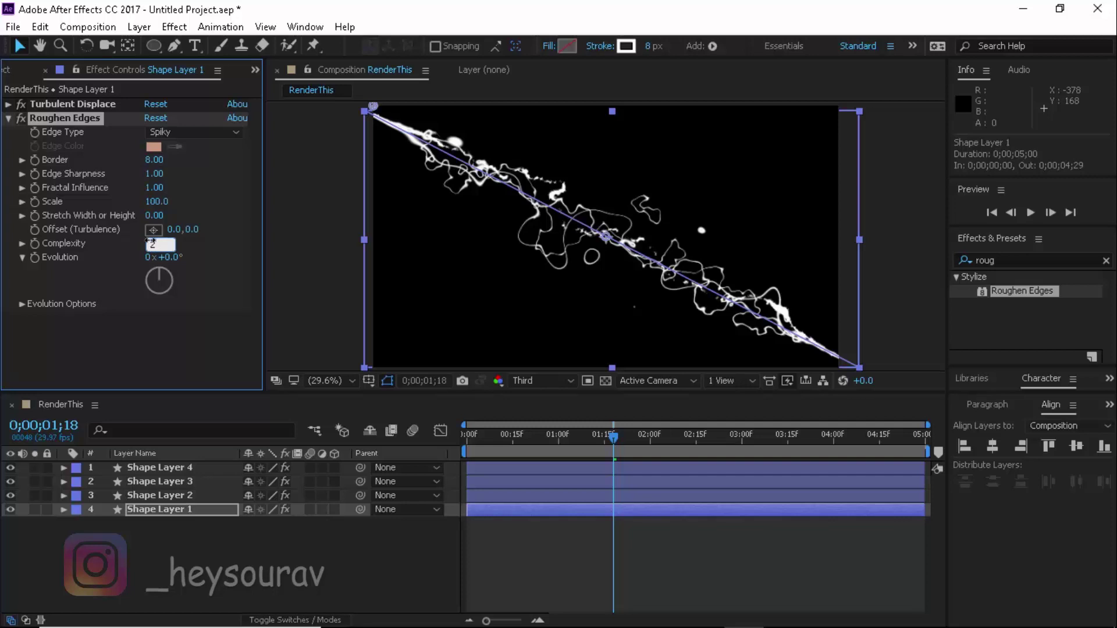
pyautogui.press('Return')
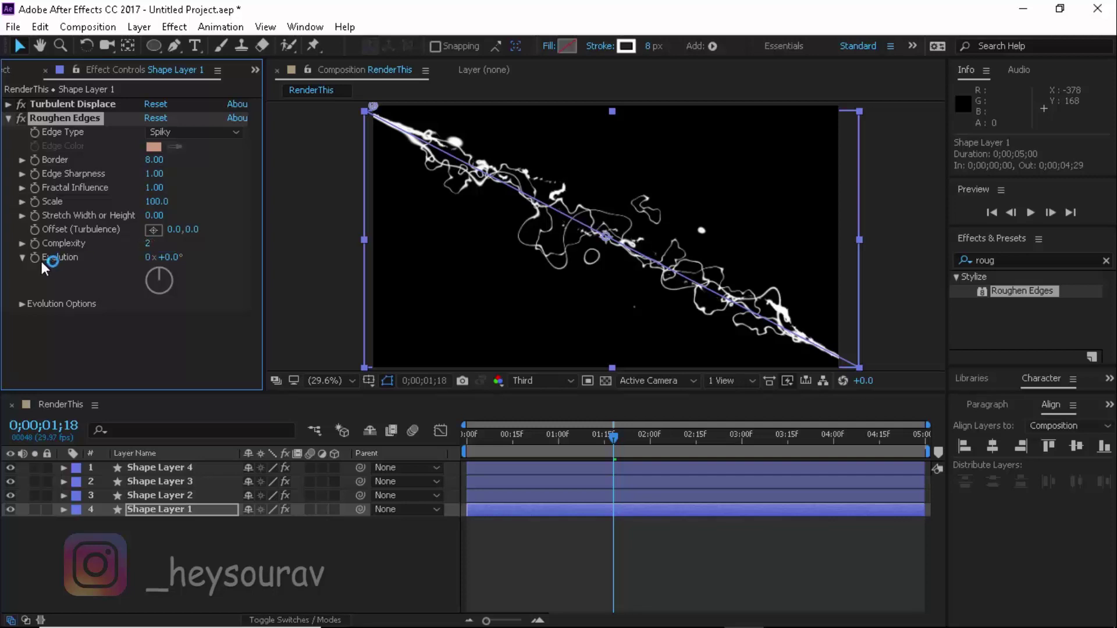
# - Add the expression time*500 to the Evolution of Shape Layer 1's Roughen Edges effect
pyautogui.keyDown('alt'); pyautogui.click(35, 258); pyautogui.keyUp('alt')
pyautogui.write('time')
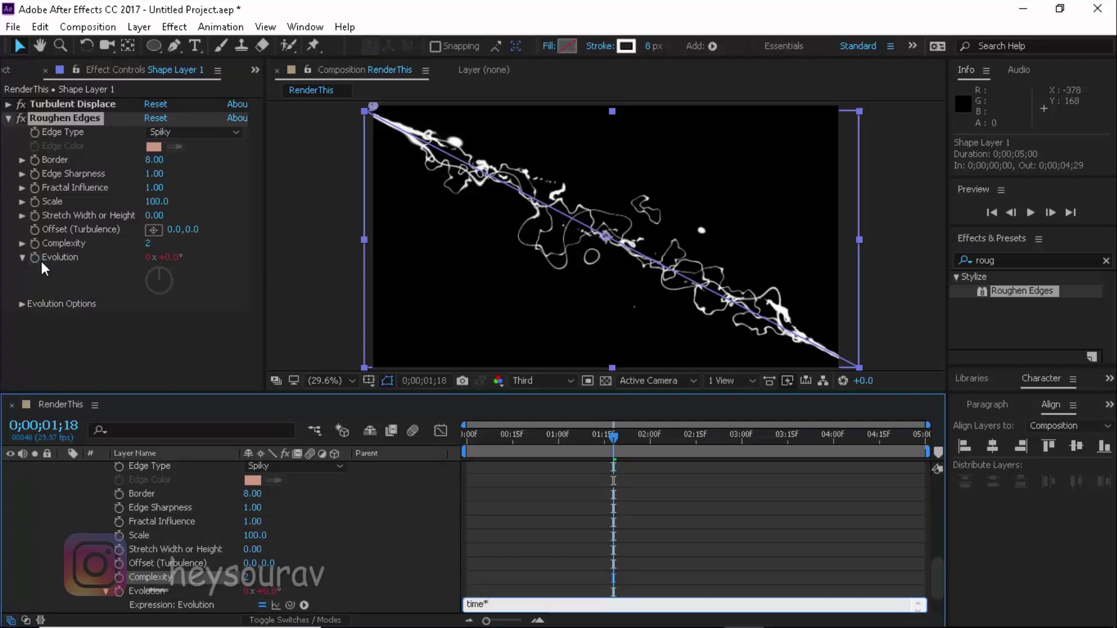
pyautogui.write('*500')
pyautogui.press('KP_Enter')
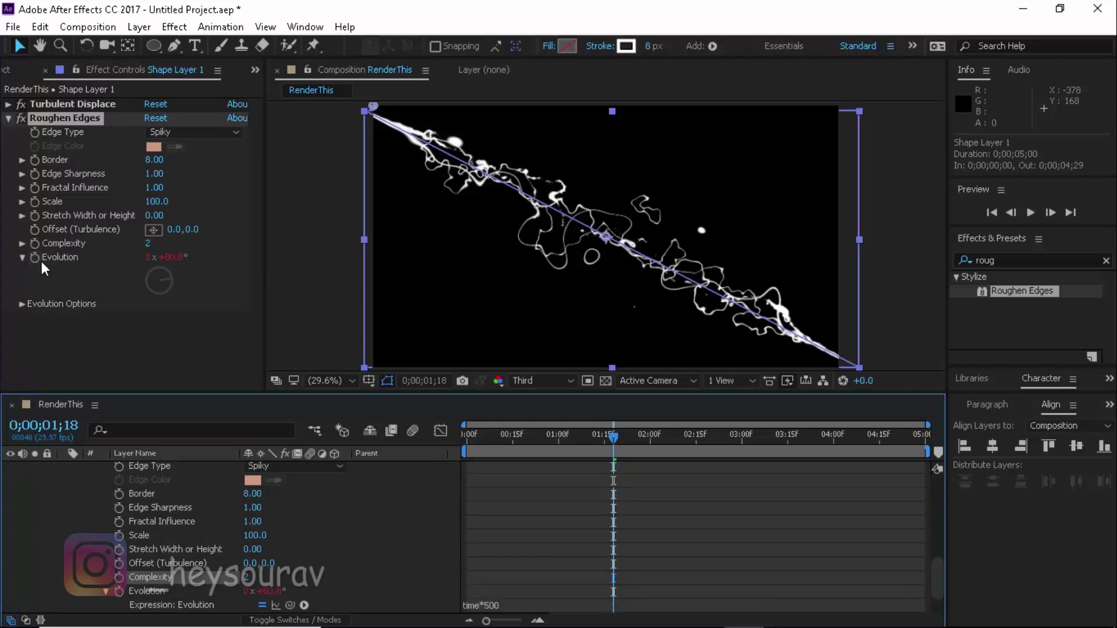
# - Copy the Roughen Edges effect from Shape Layer 1 onto Shape Layers 2, 3 and 4, collapsing Shape Layer 1's properties
pyautogui.click(55, 117)
pyautogui.scroll(8, 93, 501)
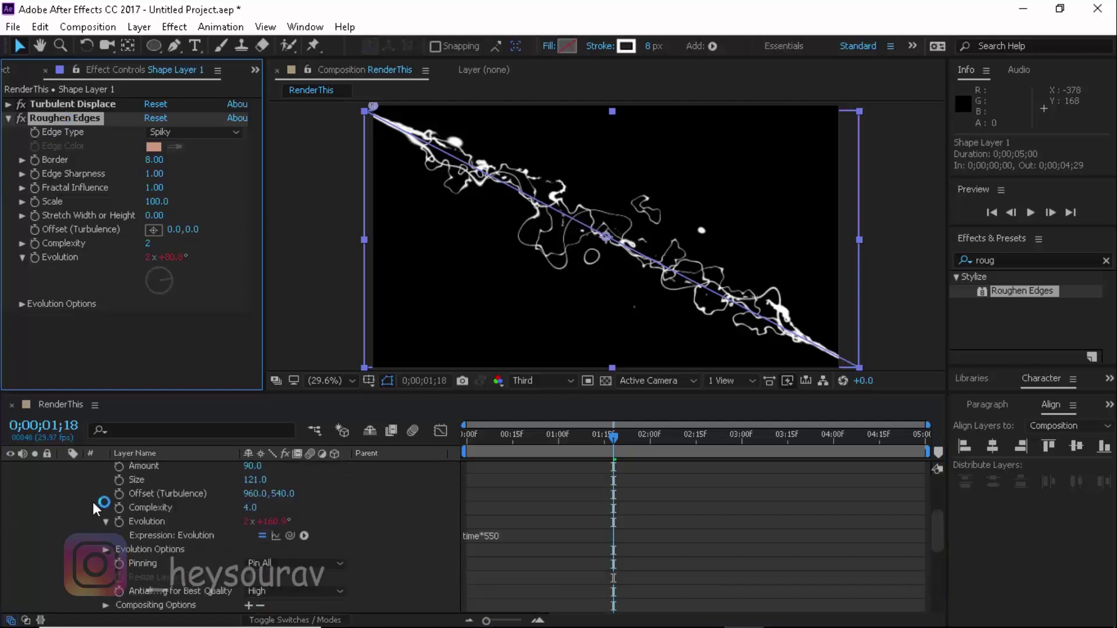
pyautogui.click(64, 510)
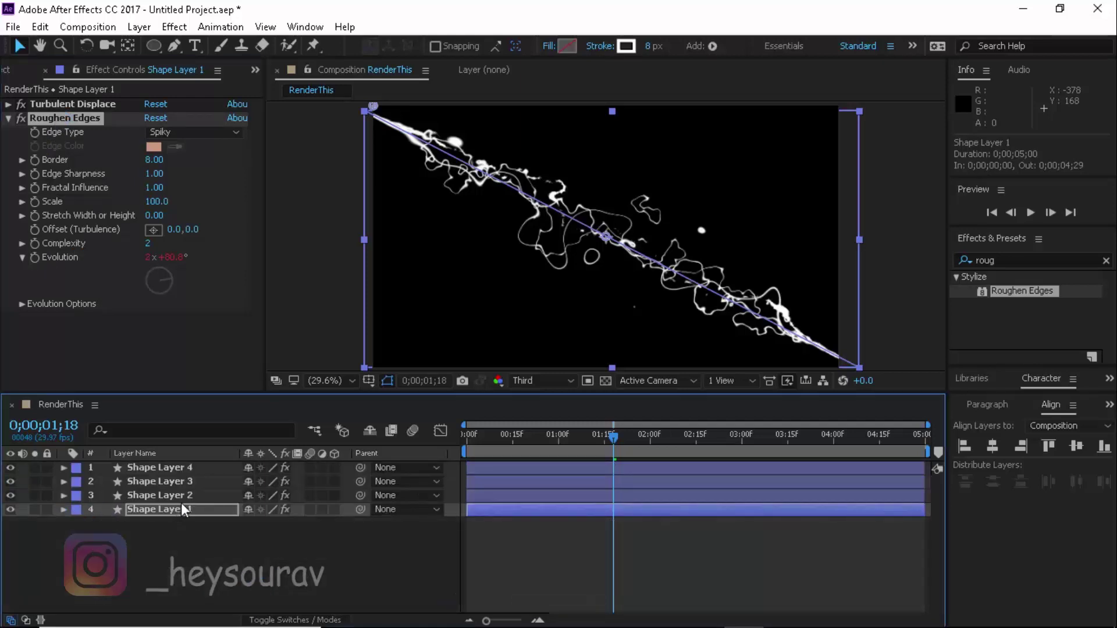
pyautogui.click(174, 496)
pyautogui.hotkey('ctrl', 'v')
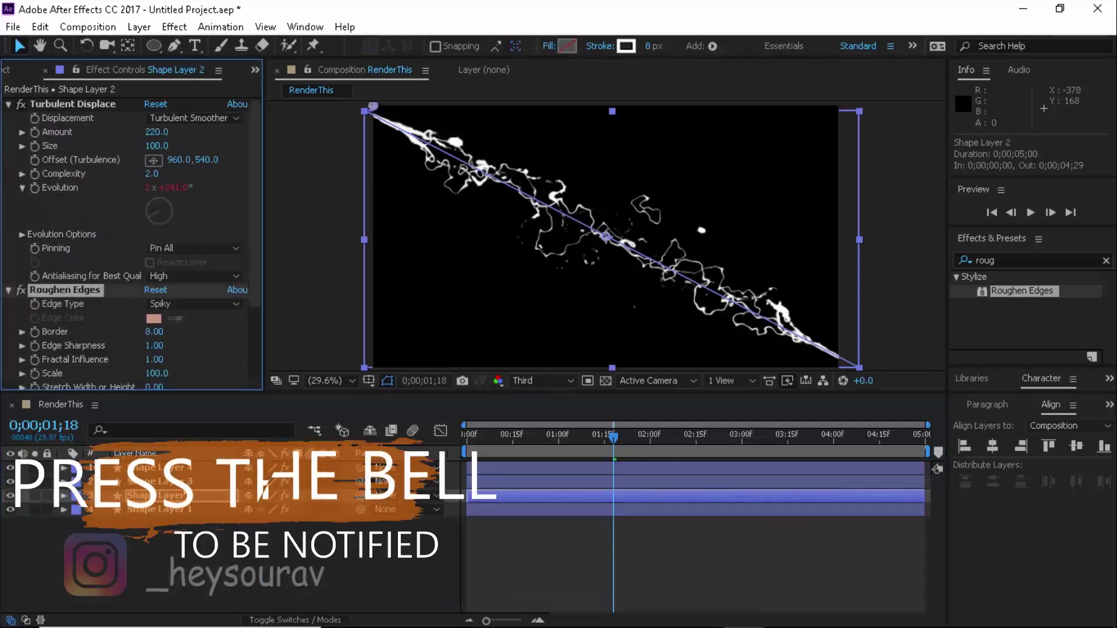
pyautogui.click(157, 482)
pyautogui.hotkey('ctrl', 'v')
pyautogui.click(175, 468)
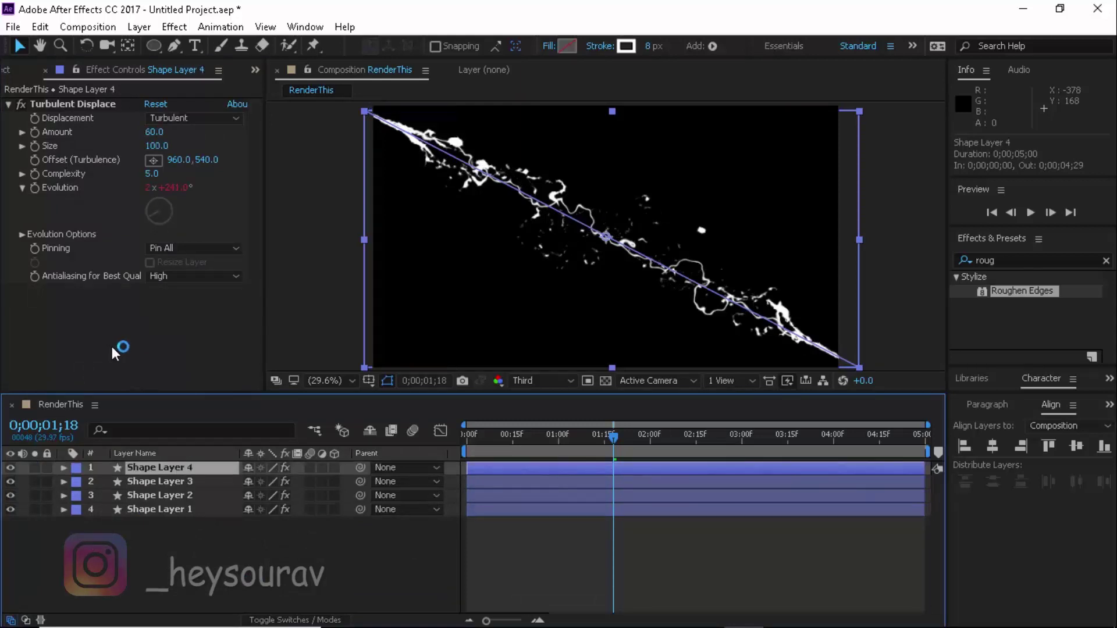
pyautogui.hotkey('ctrl', 'v')
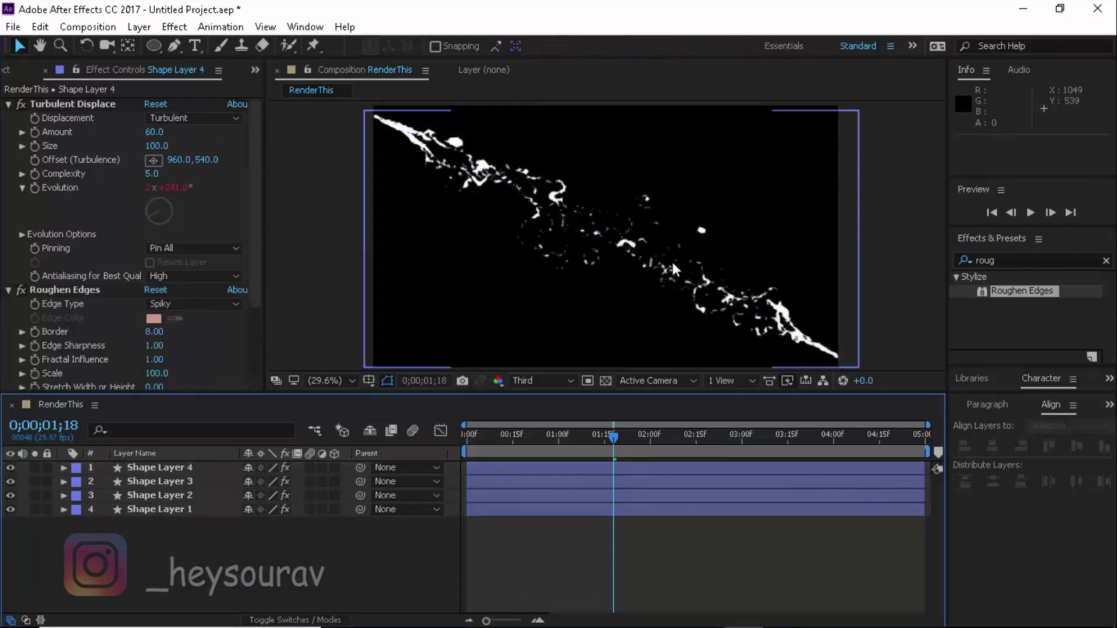
# - Set the Border of Shape Layer 4's Roughen Edges effect to 1
pyautogui.click(196, 469)
pyautogui.scroll(-2, 157, 360)
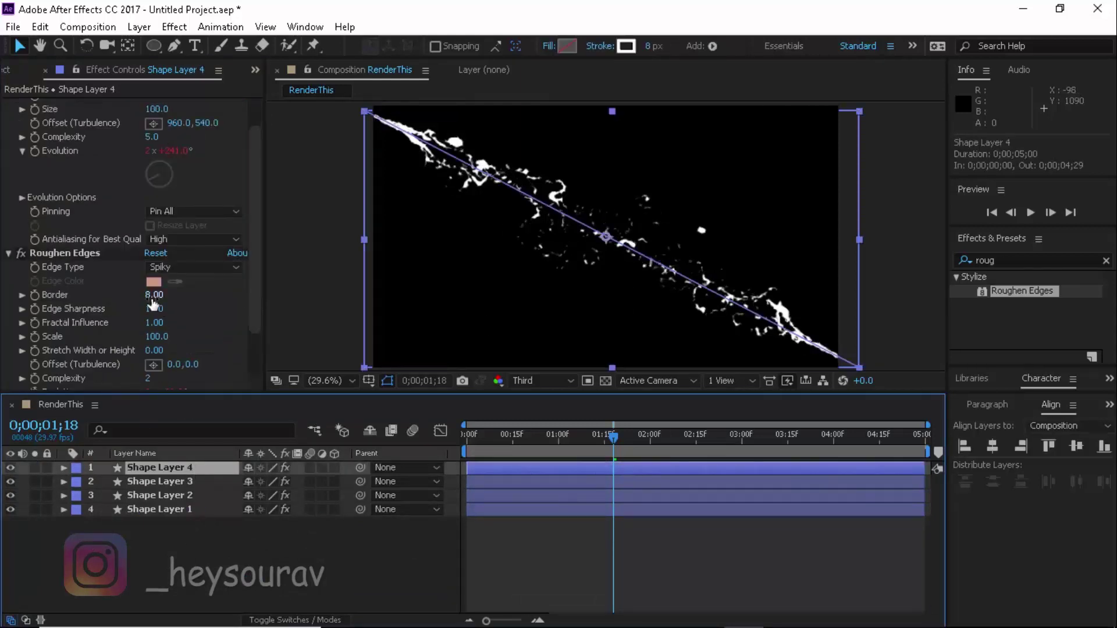
pyautogui.moveTo(154, 295); pyautogui.dragTo(129, 301)
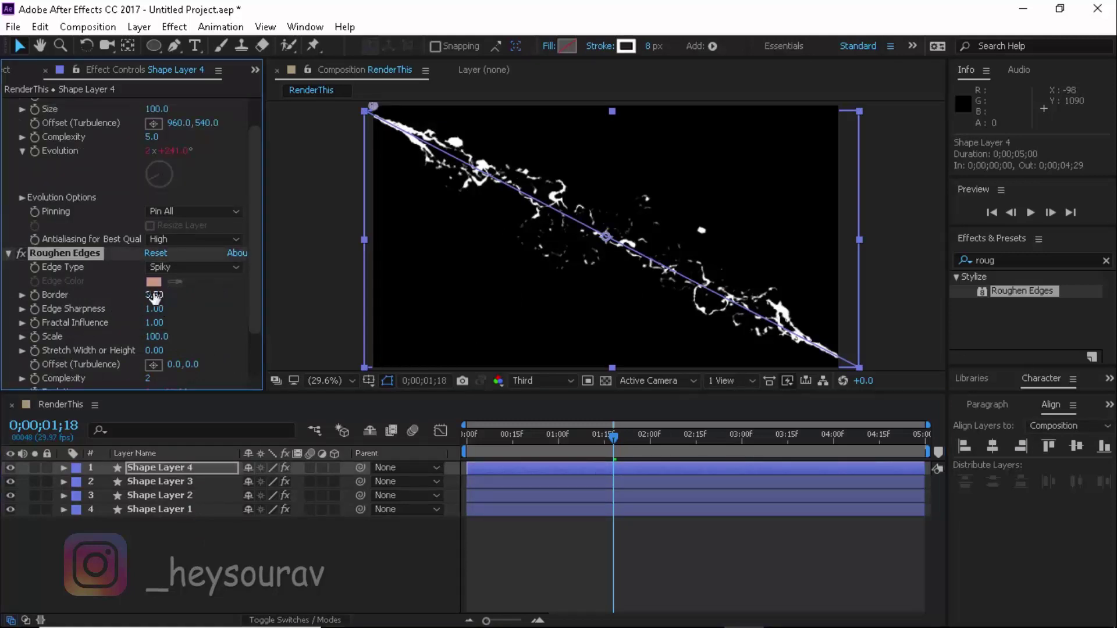
pyautogui.click(153, 296)
pyautogui.press('Return')
# - Set the Border of Shape Layer 3's Roughen Edges effect to 0.1
pyautogui.click(180, 482)
pyautogui.click(164, 336)
pyautogui.write('0.1')
pyautogui.press('Return')
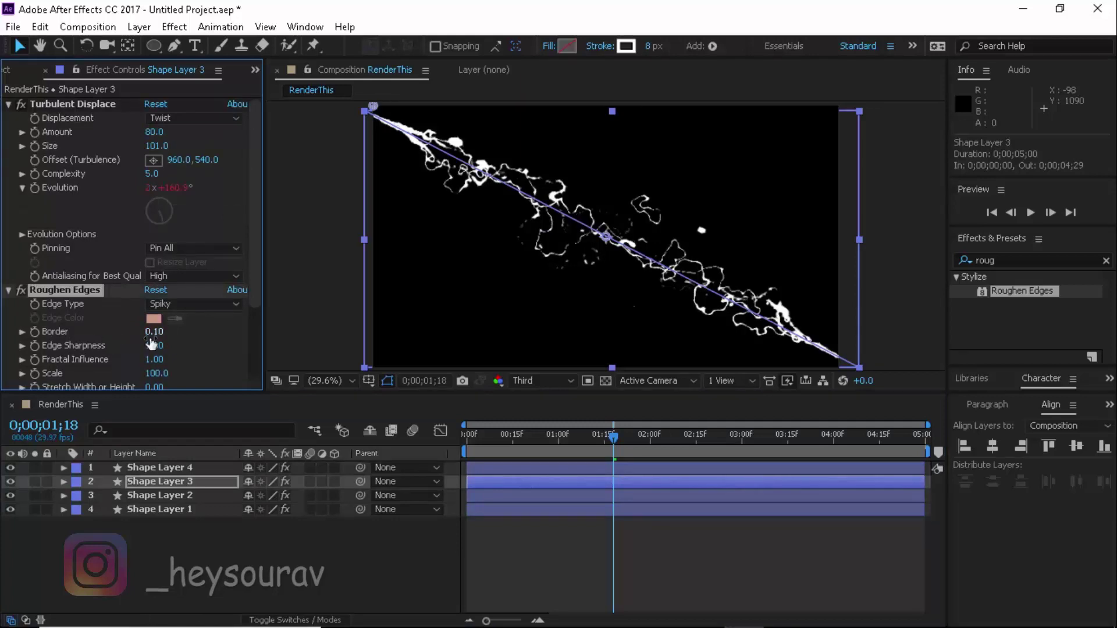
# - Set the Roughen Edges Border to 1 on Shape Layer 2 and to 4.3 on Shape Layer 1
pyautogui.click(189, 495)
pyautogui.click(153, 339)
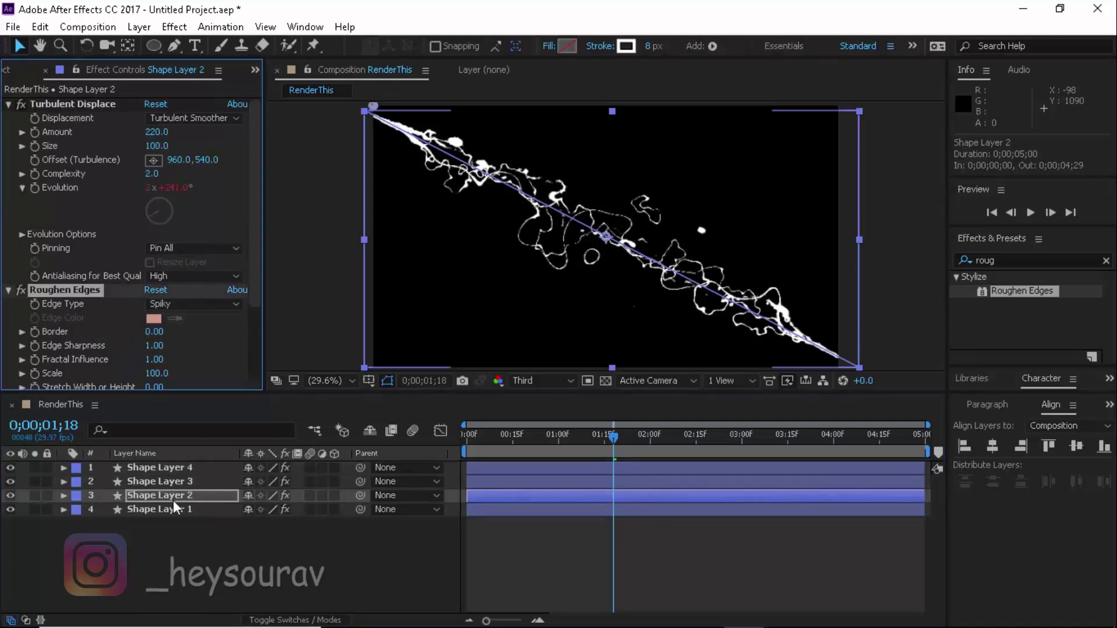
pyautogui.moveTo(153, 333); pyautogui.dragTo(161, 334)
pyautogui.click(169, 515)
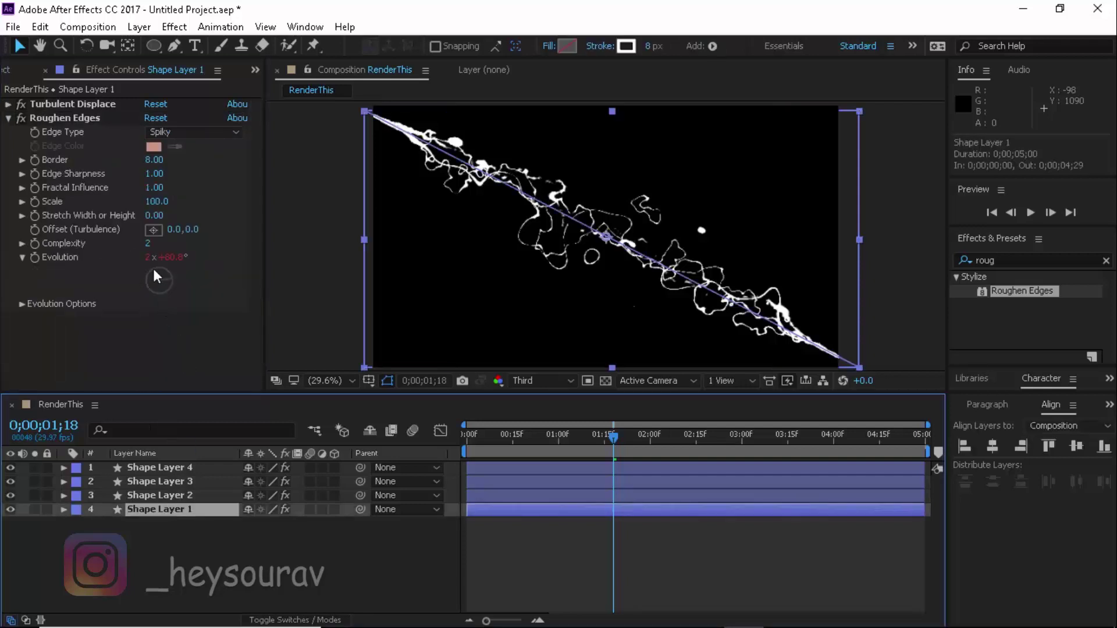
pyautogui.moveTo(157, 160); pyautogui.dragTo(165, 358)
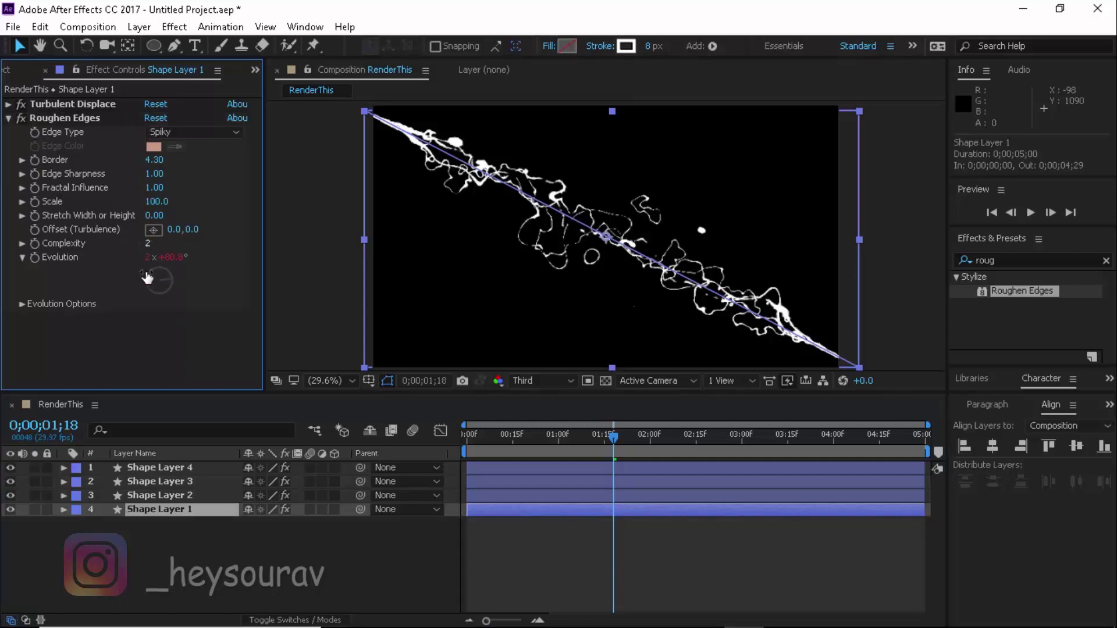
# - Set the Complexity of Shape Layer 3's Roughen Edges effect to 1
pyautogui.click(182, 466)
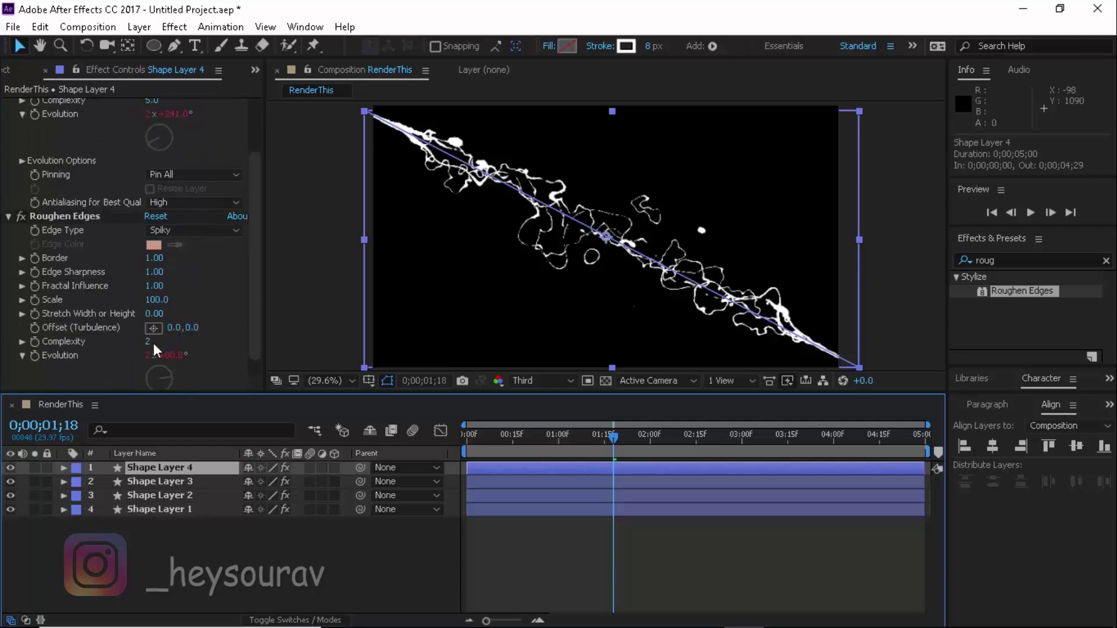
pyautogui.click(158, 482)
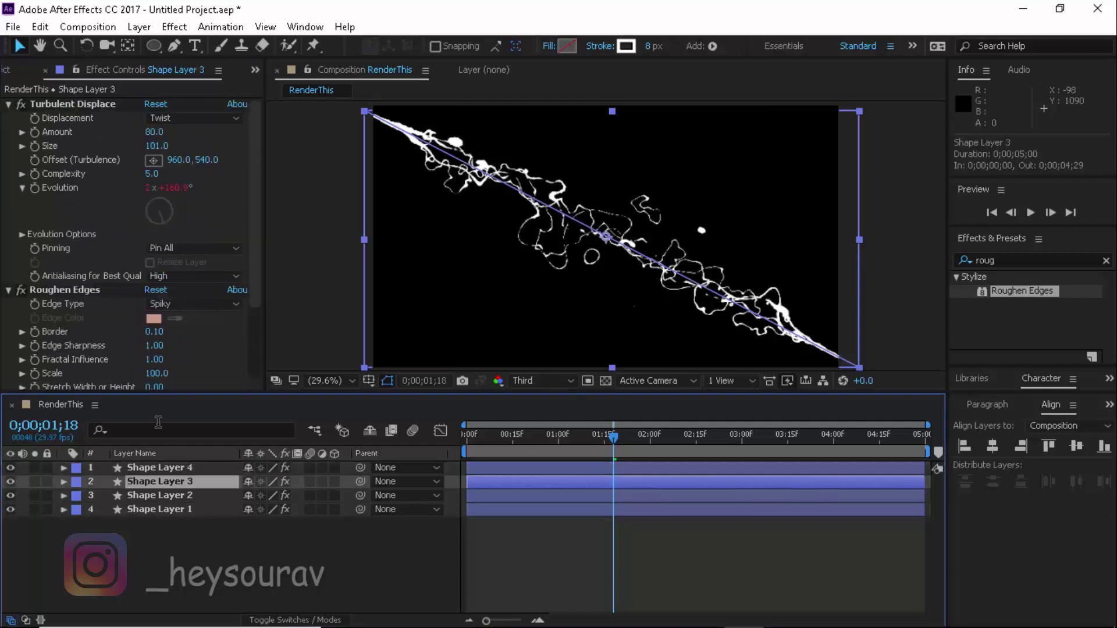
pyautogui.scroll(-3, 150, 361)
pyautogui.click(146, 322)
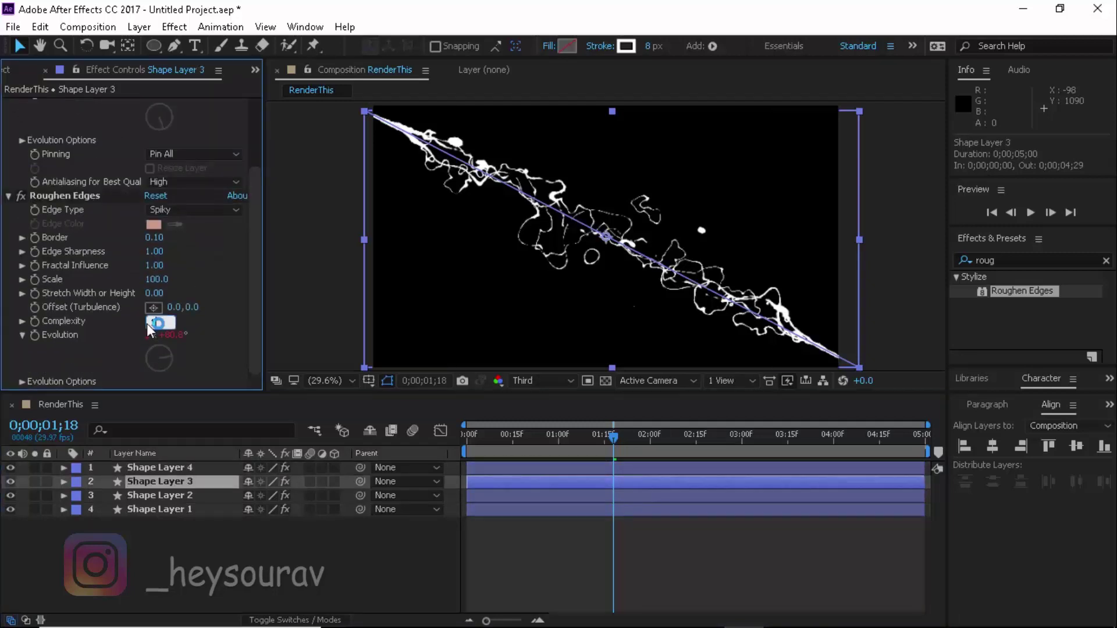
pyautogui.write('1')
pyautogui.press('Return')
# - Set the Complexity of Shape Layer 2's Roughen Edges effect to 1 and deselect the layer
pyautogui.click(166, 498)
pyautogui.scroll(-5, 154, 349)
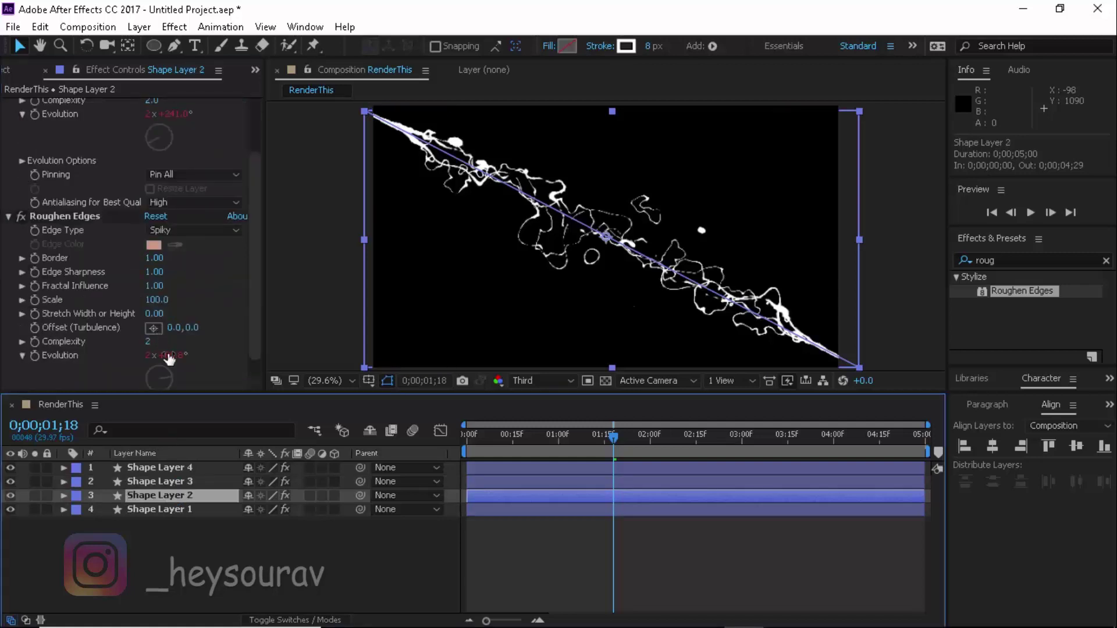
pyautogui.click(153, 342)
pyautogui.press('Return')
pyautogui.click(201, 560)
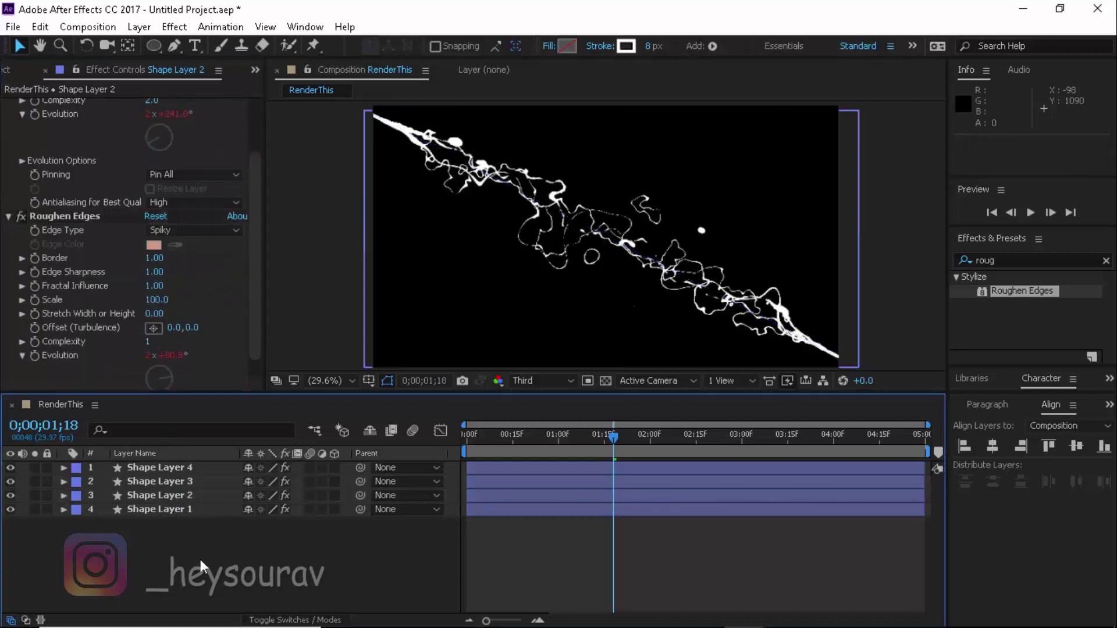
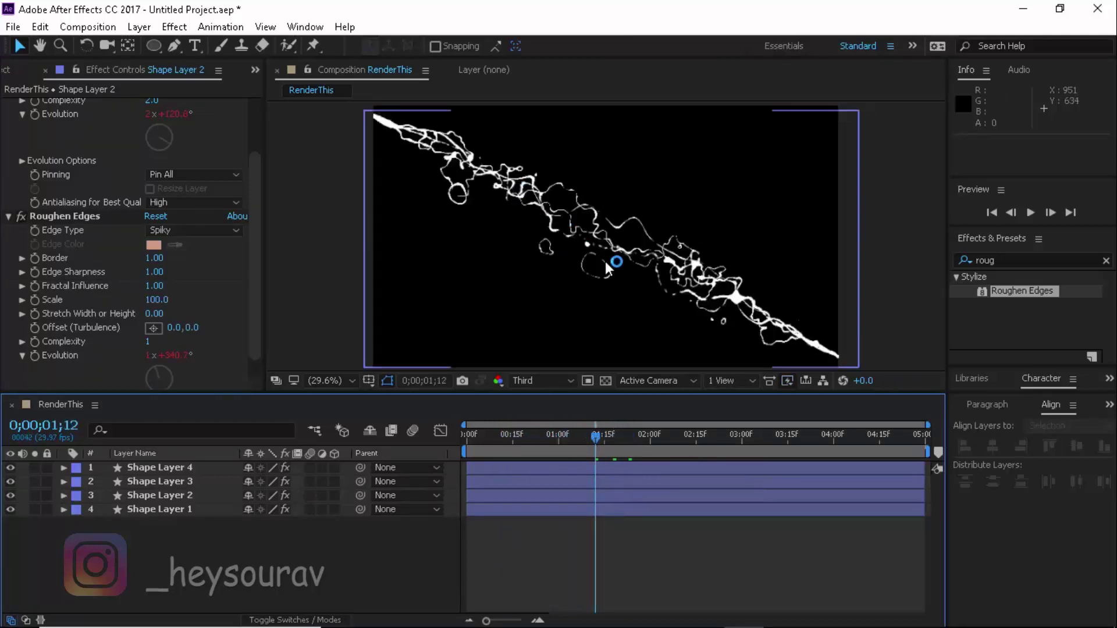
# - Clear the effects search and pre-compose all four shape layers into a new composition named Electricity
pyautogui.click(1106, 261)
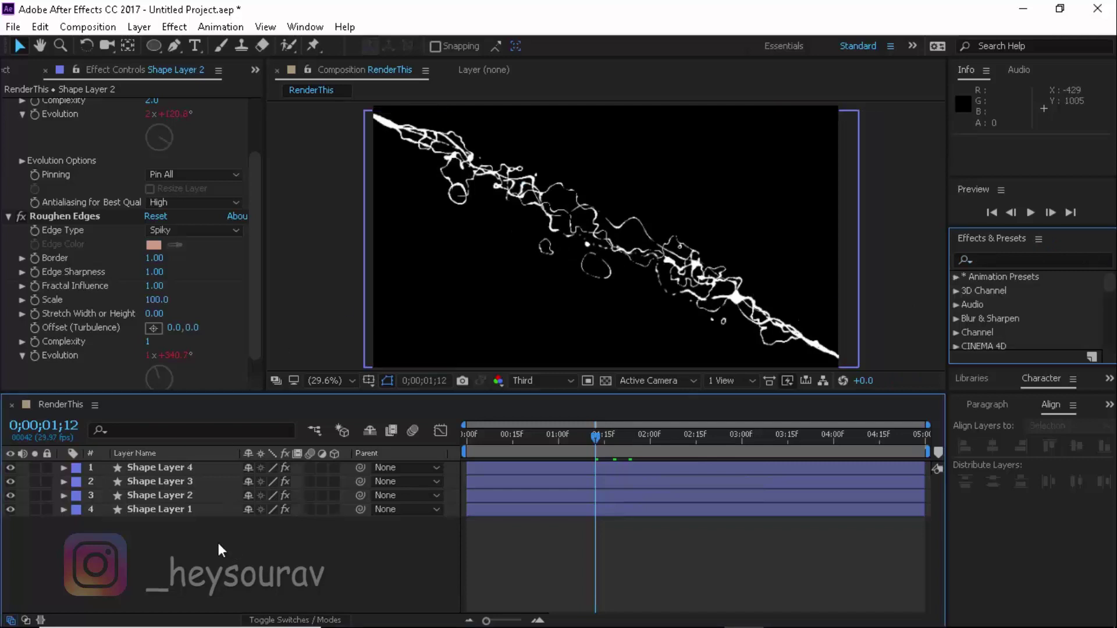
pyautogui.moveTo(218, 542); pyautogui.dragTo(159, 469)
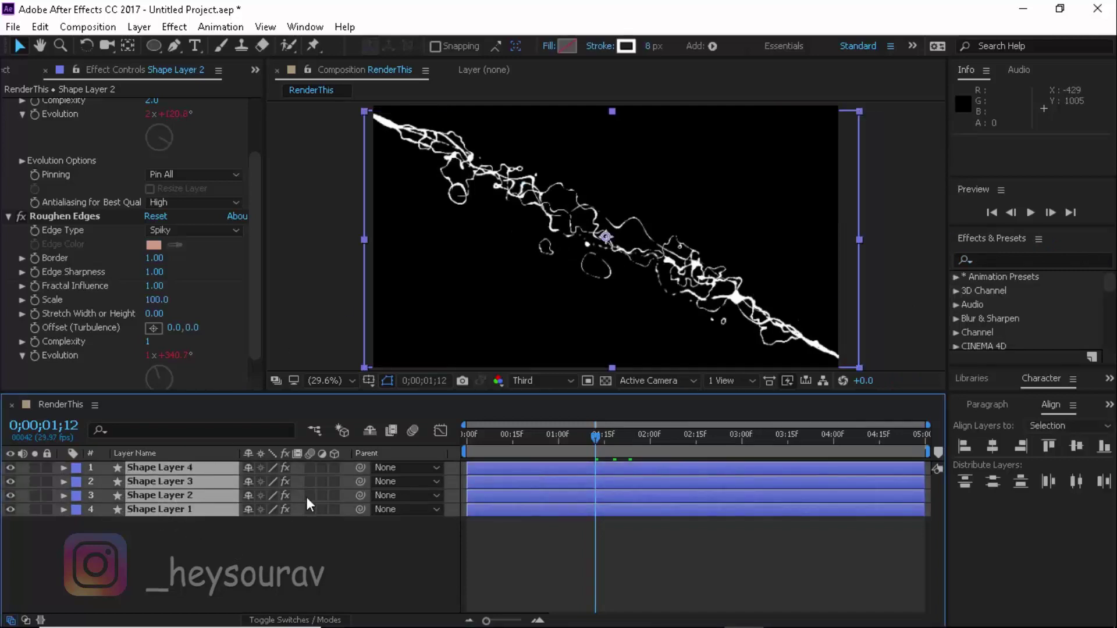
pyautogui.hotkey('ctrl', 'shift', 'c')
pyautogui.click(680, 416)
pyautogui.rightClick(161, 509)
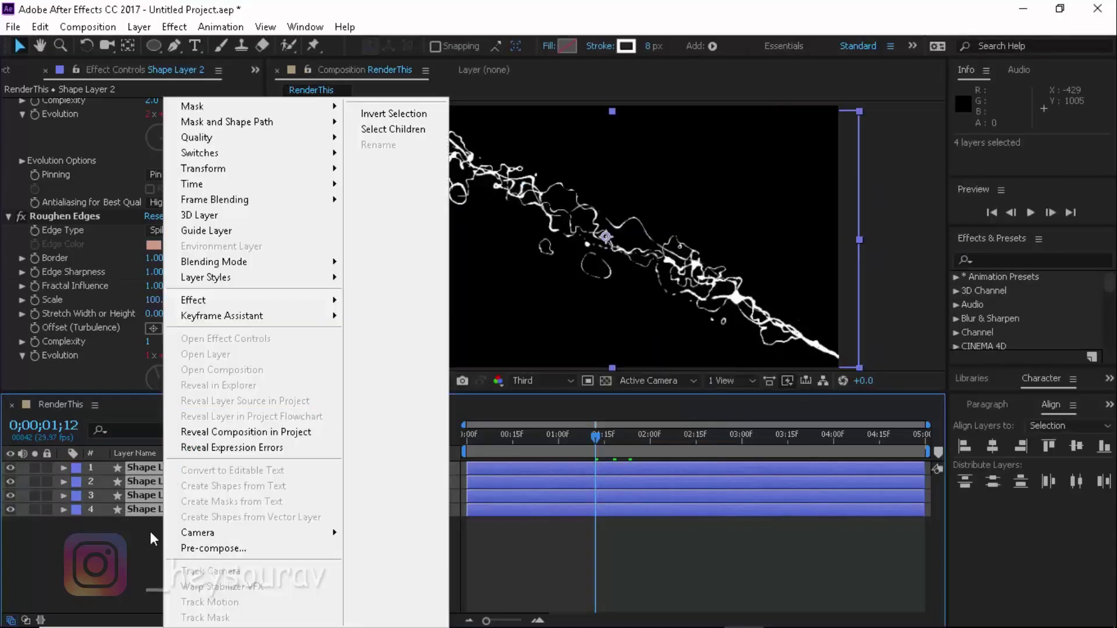
pyautogui.click(213, 548)
pyautogui.write('Elec')
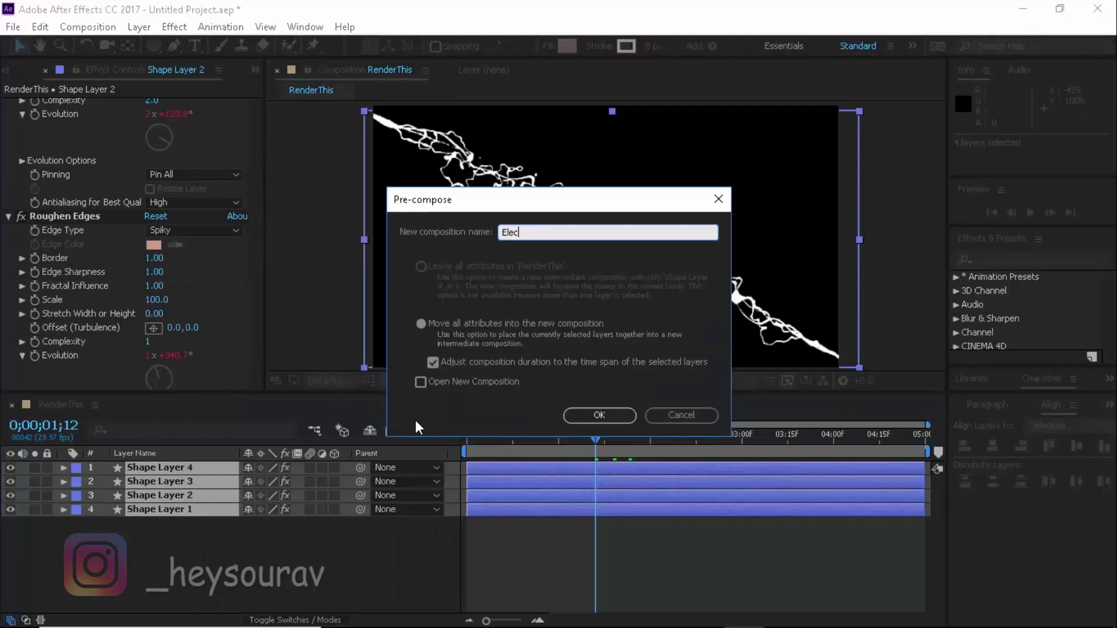
pyautogui.write('tricity')
pyautogui.press('Return')
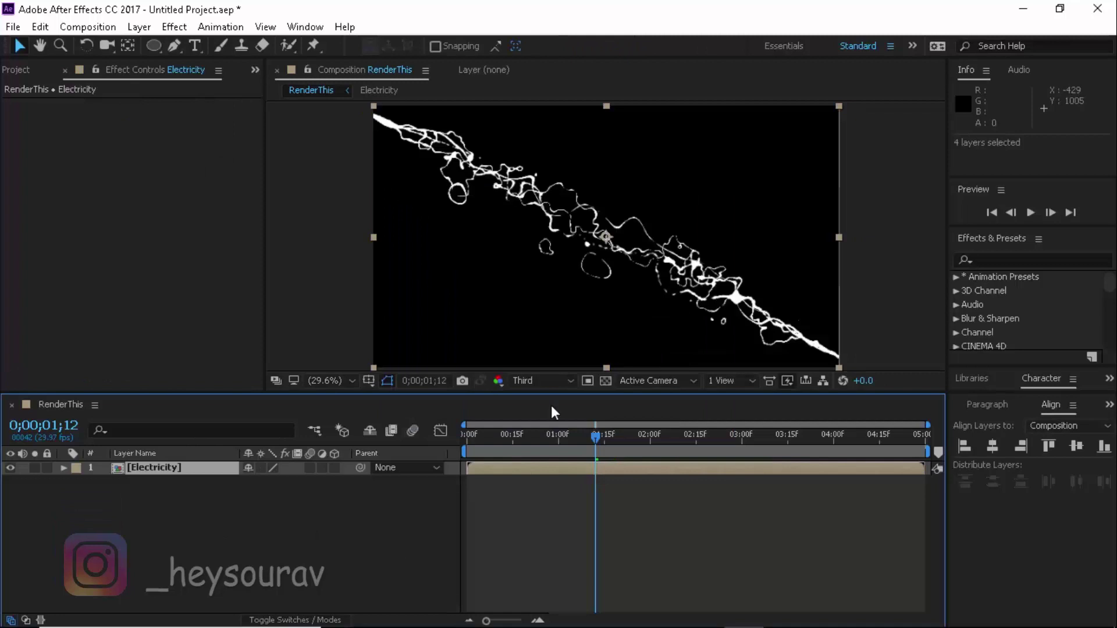
# - Apply the Tint effect to the Electricity layer and map white to turquoise, hex 0EF5E2
pyautogui.click(1020, 260)
pyautogui.write('tint')
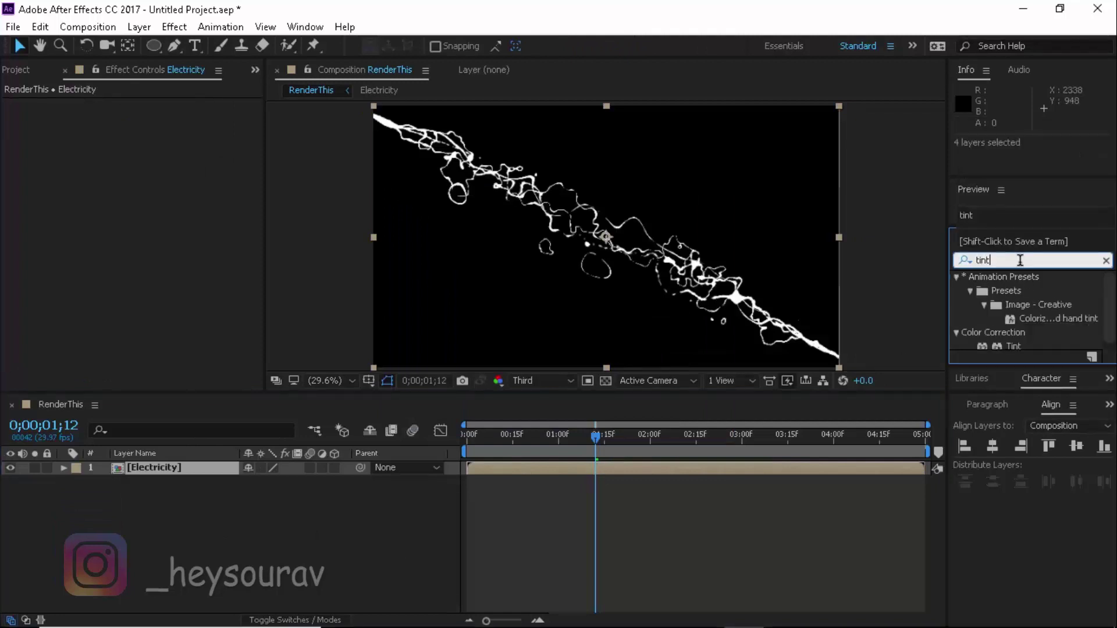
pyautogui.moveTo(1035, 345); pyautogui.dragTo(523, 221)
pyautogui.click(160, 130)
pyautogui.moveTo(316, 225); pyautogui.dragTo(305, 288)
pyautogui.click(286, 192)
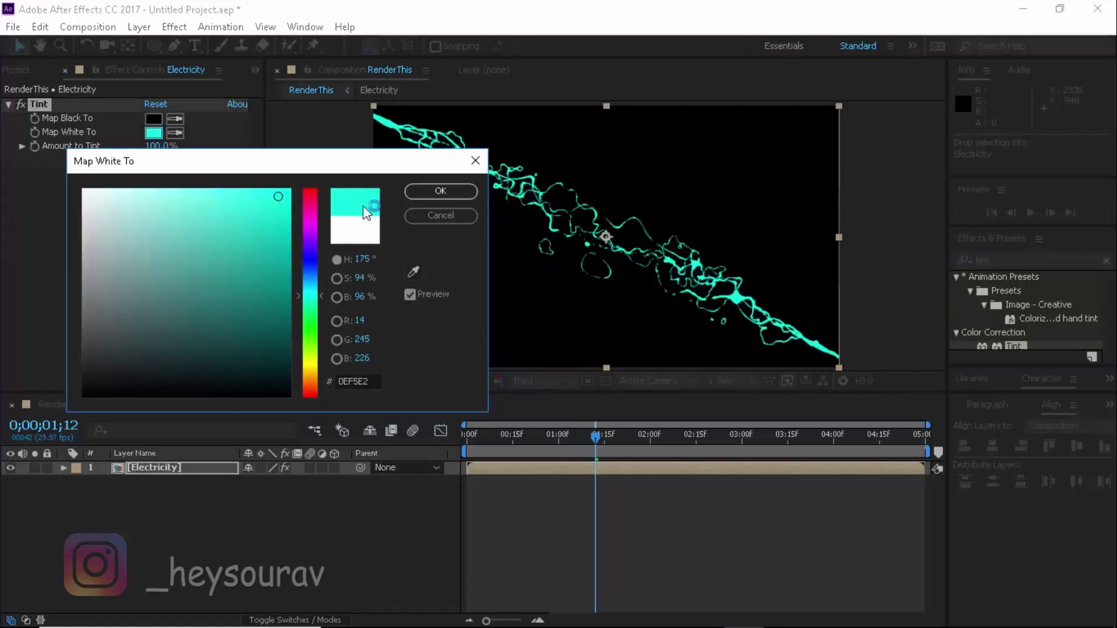
pyautogui.click(442, 197)
# - Find the Stylize Glow effect and apply it to the Electricity layer below Tint
pyautogui.click(1024, 260)
pyautogui.write('glow')
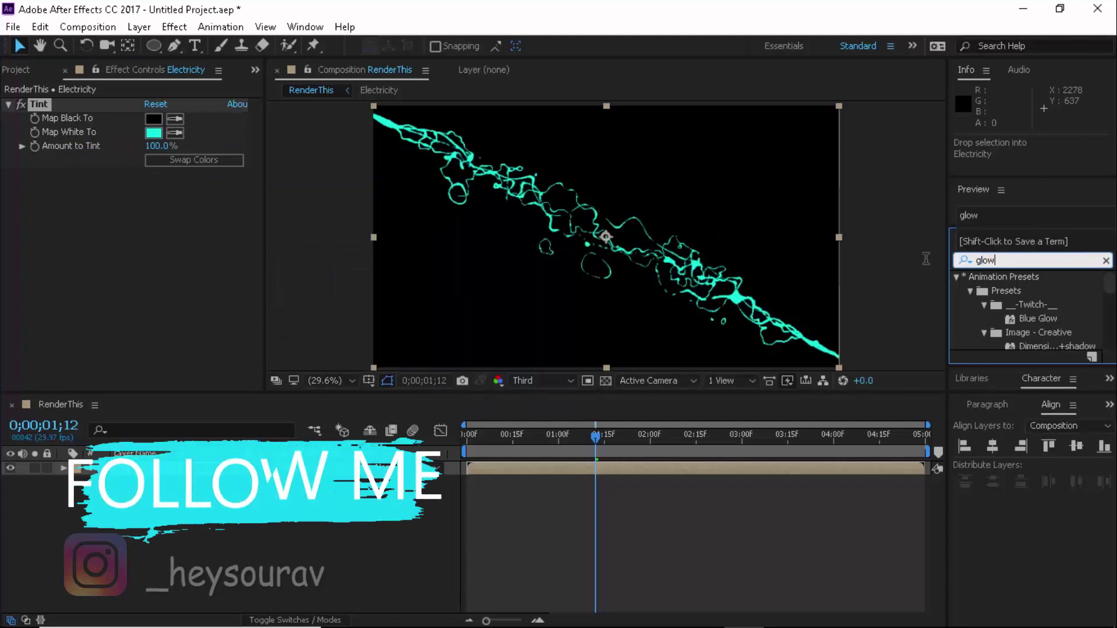
pyautogui.scroll(-3, 1039, 310)
pyautogui.moveTo(1008, 325); pyautogui.dragTo(538, 326)
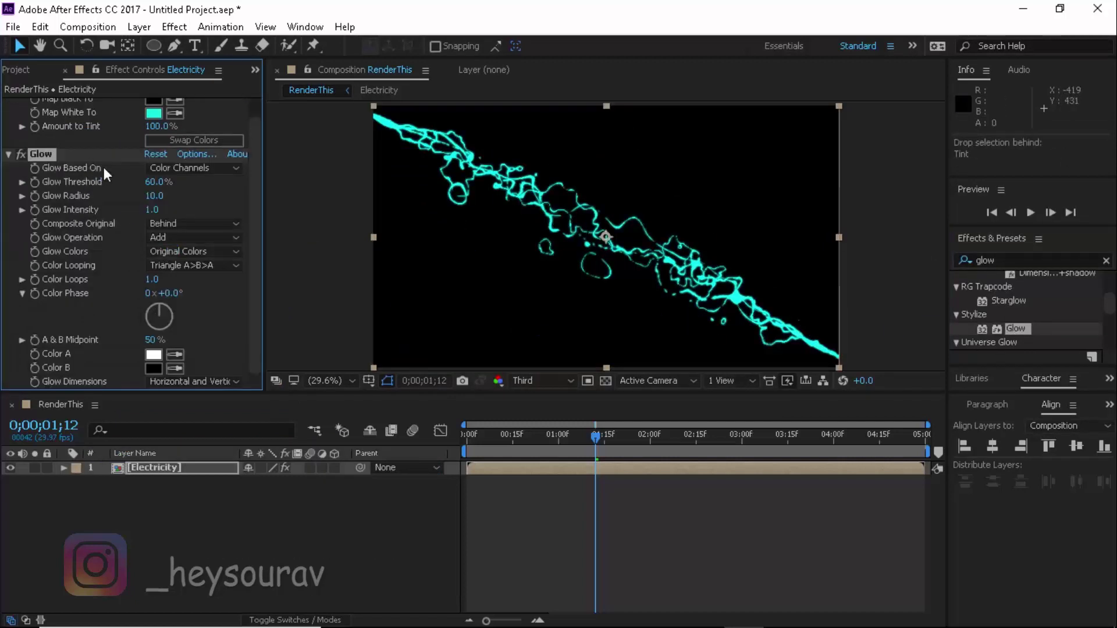
# - Set the Electricity layer's Glow Threshold to 40% and its Glow Radius to 50
pyautogui.moveTo(151, 182); pyautogui.dragTo(121, 182)
pyautogui.click(156, 182)
pyautogui.write('40')
pyautogui.press('Return')
pyautogui.click(154, 196)
pyautogui.write('40')
pyautogui.press('Return')
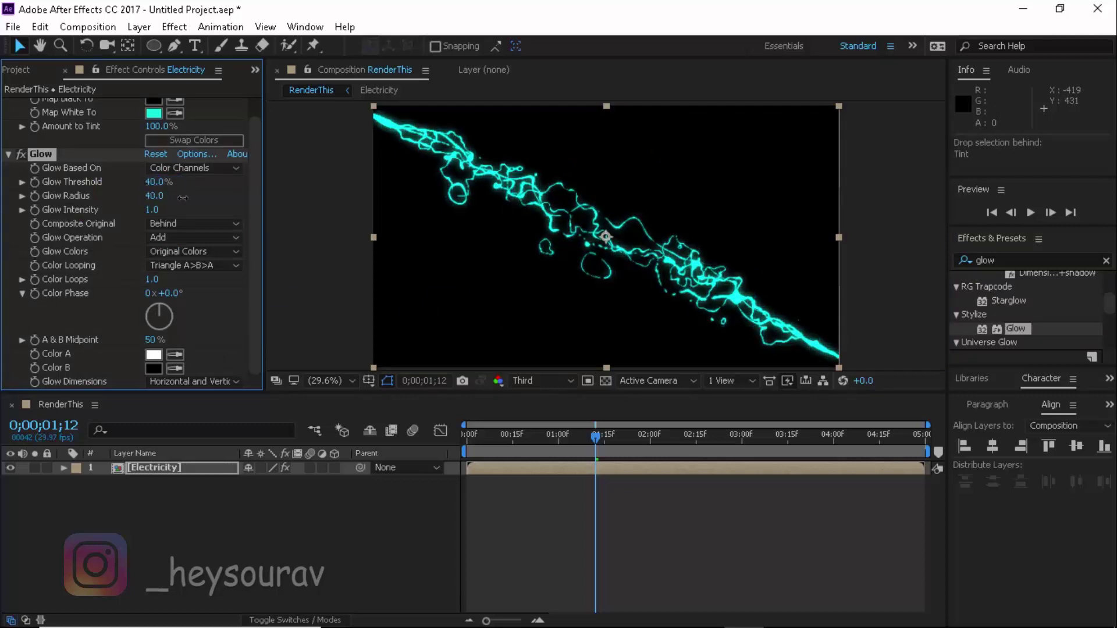
pyautogui.click(157, 196)
pyautogui.write('50')
pyautogui.press('Return')
# - Set the Electricity layer's Glow Intensity to 3 and deselect the layer
pyautogui.moveTo(152, 210); pyautogui.dragTo(151, 220)
pyautogui.click(151, 210)
pyautogui.write('3')
pyautogui.press('Return')
pyautogui.click(240, 493)
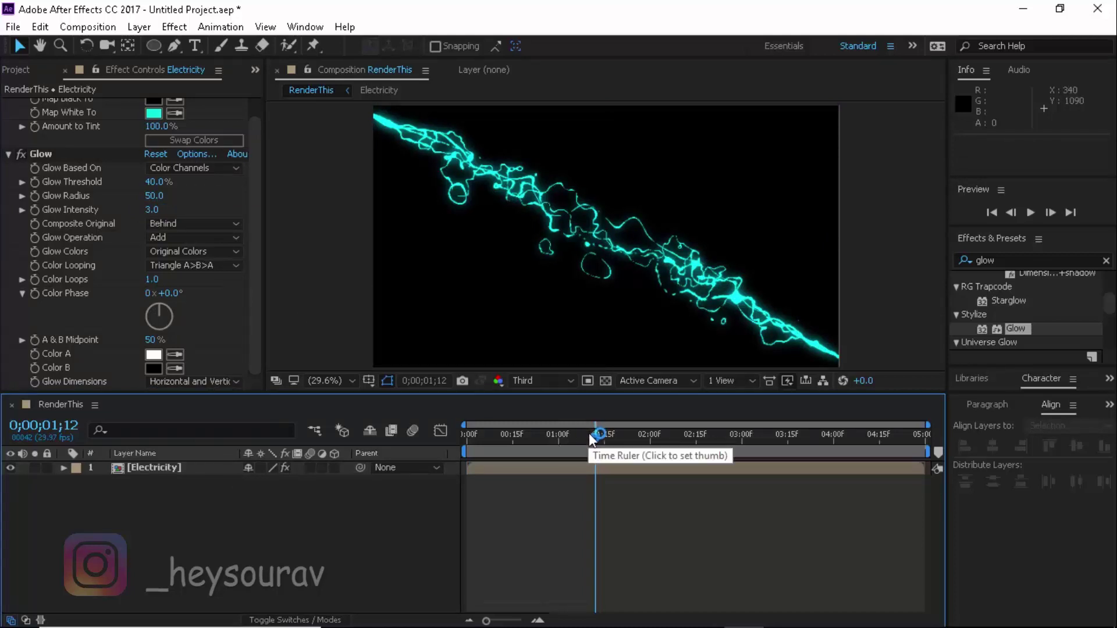
# - Clear the effects search, limit the work area to the first two seconds, and preview the animation from the start
pyautogui.click(1106, 261)
pyautogui.click(361, 532)
pyautogui.press('Home')
pyautogui.press('space')
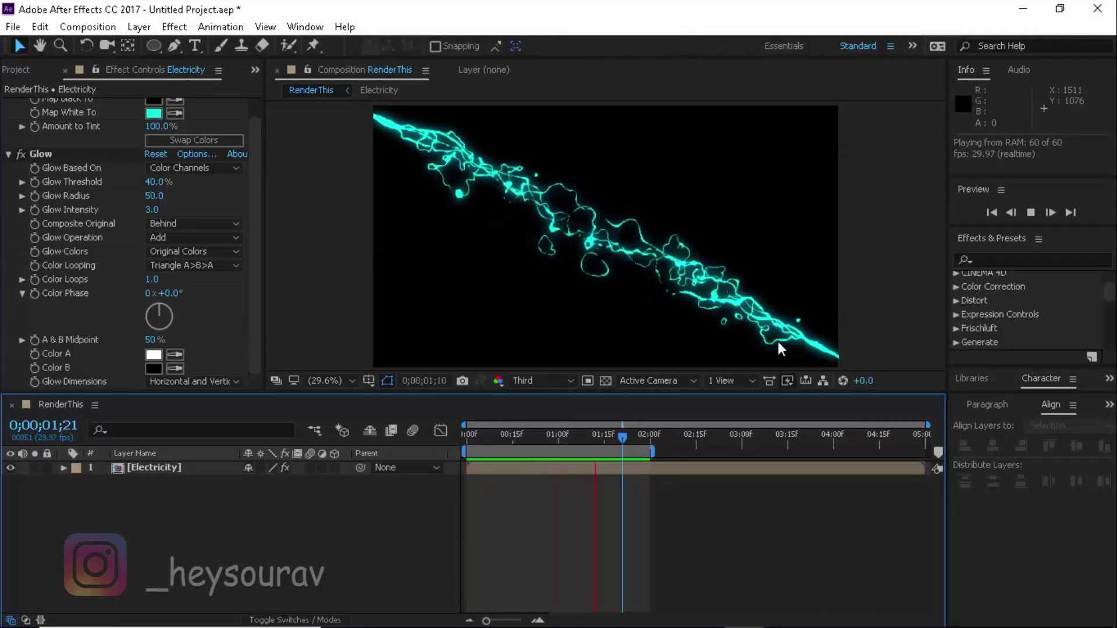
pyautogui.click(564, 438)
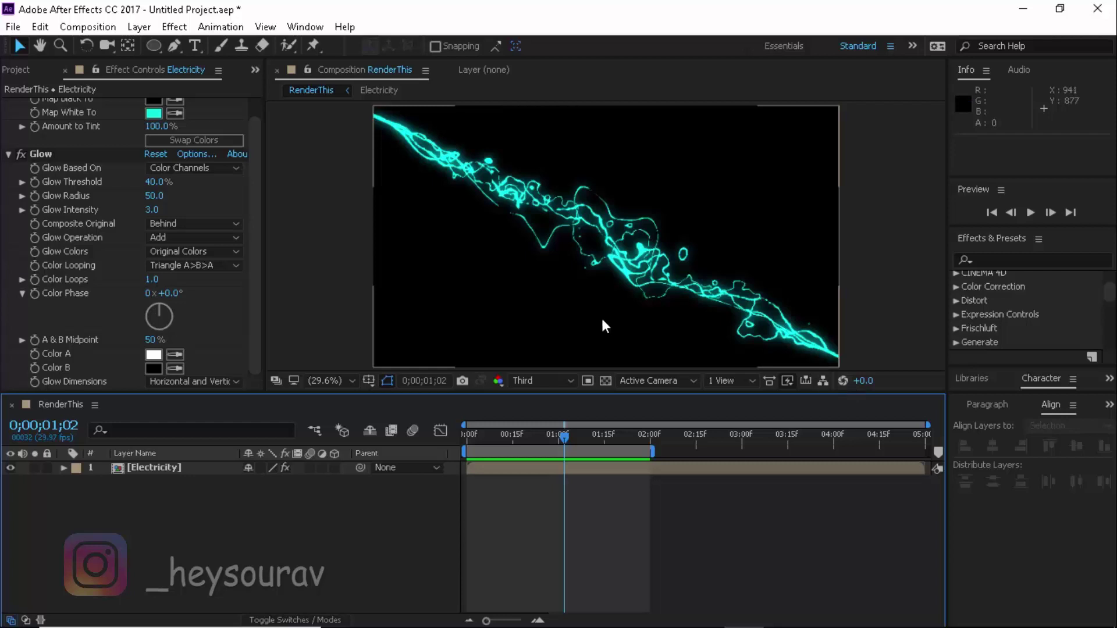
# - Enlarge the Electricity layer beyond the frame, move it to position 1086, 612, and check the result at 0;00;01;25
pyautogui.moveTo(737, 310); pyautogui.dragTo(750, 320)
pyautogui.moveTo(676, 267); pyautogui.dragTo(685, 277)
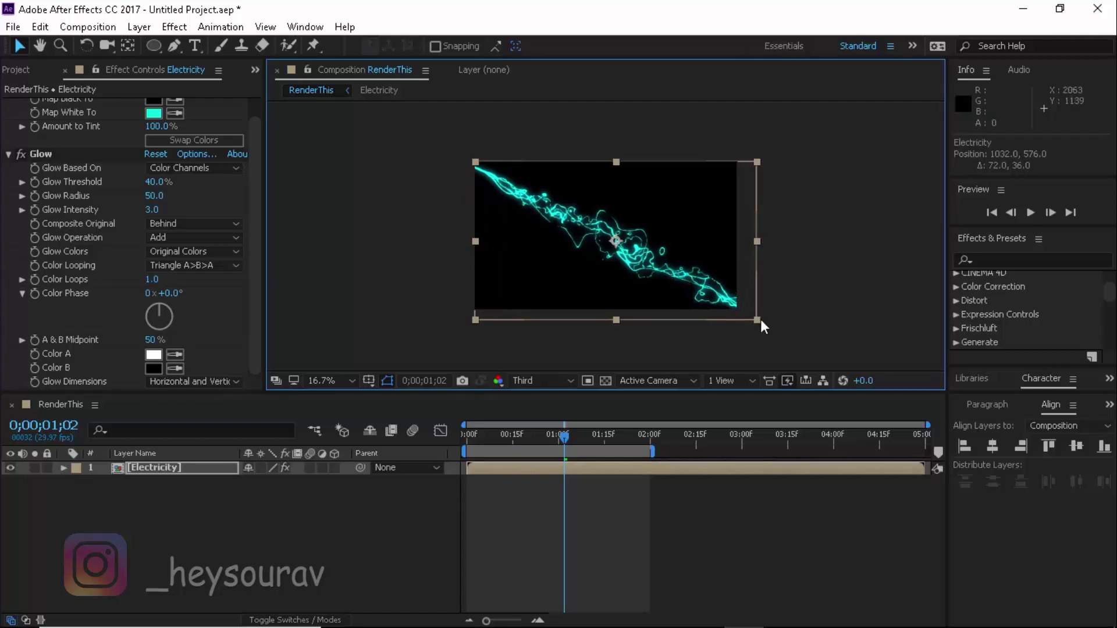
pyautogui.moveTo(760, 319); pyautogui.dragTo(767, 323)
pyautogui.moveTo(709, 283); pyautogui.dragTo(714, 287)
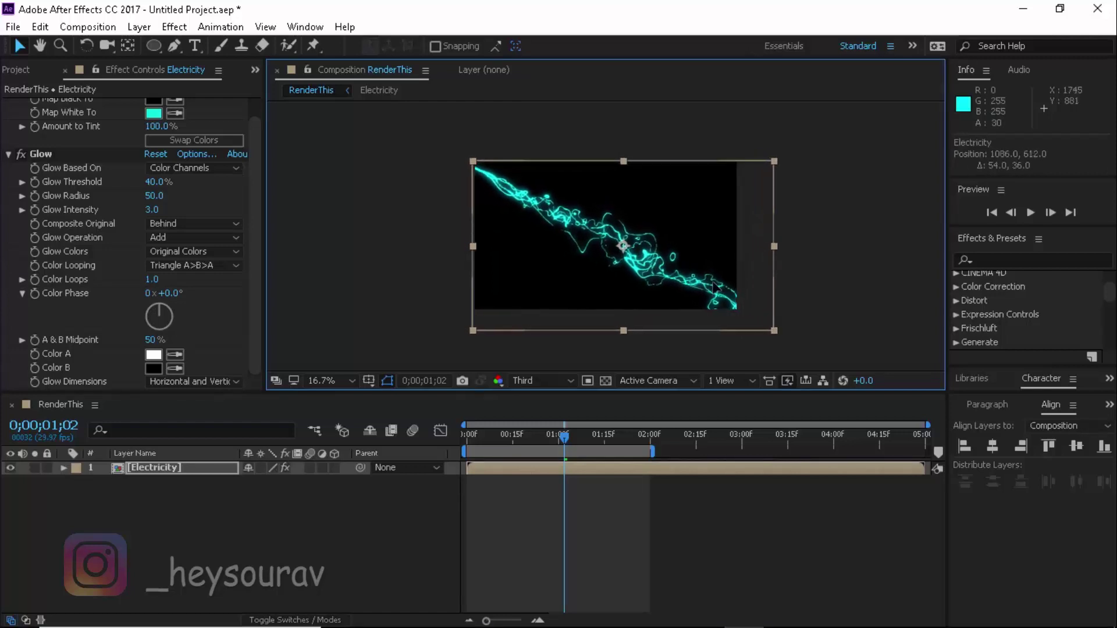
pyautogui.moveTo(564, 434); pyautogui.dragTo(635, 434)
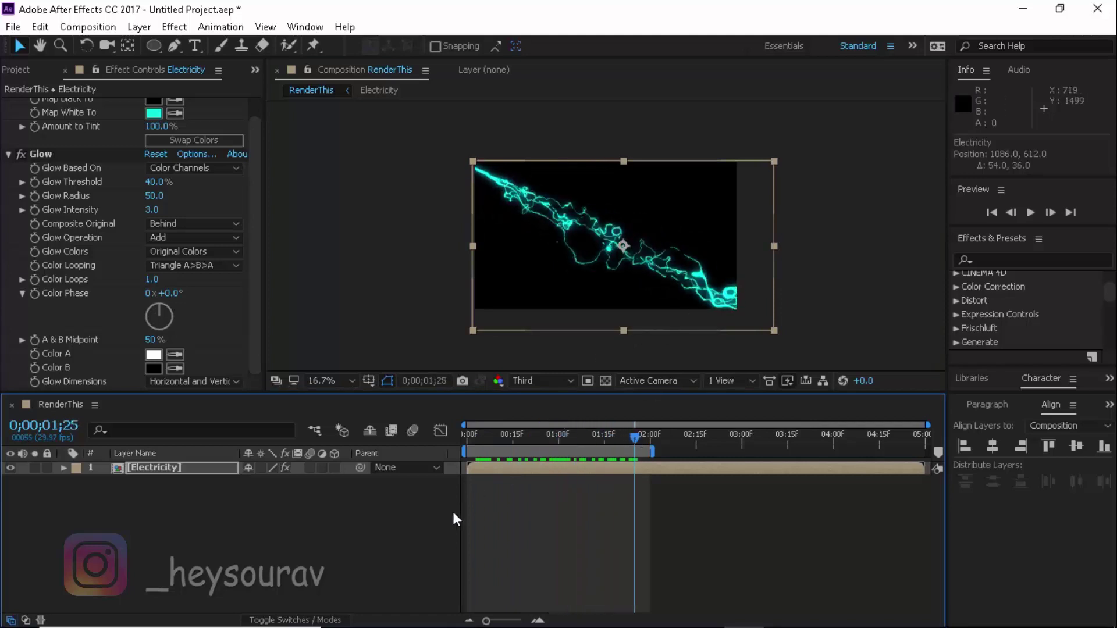
# - Collapse the Electricity layer's Tint and Glow effects, then open the Electricity pre-composition
pyautogui.click(361, 505)
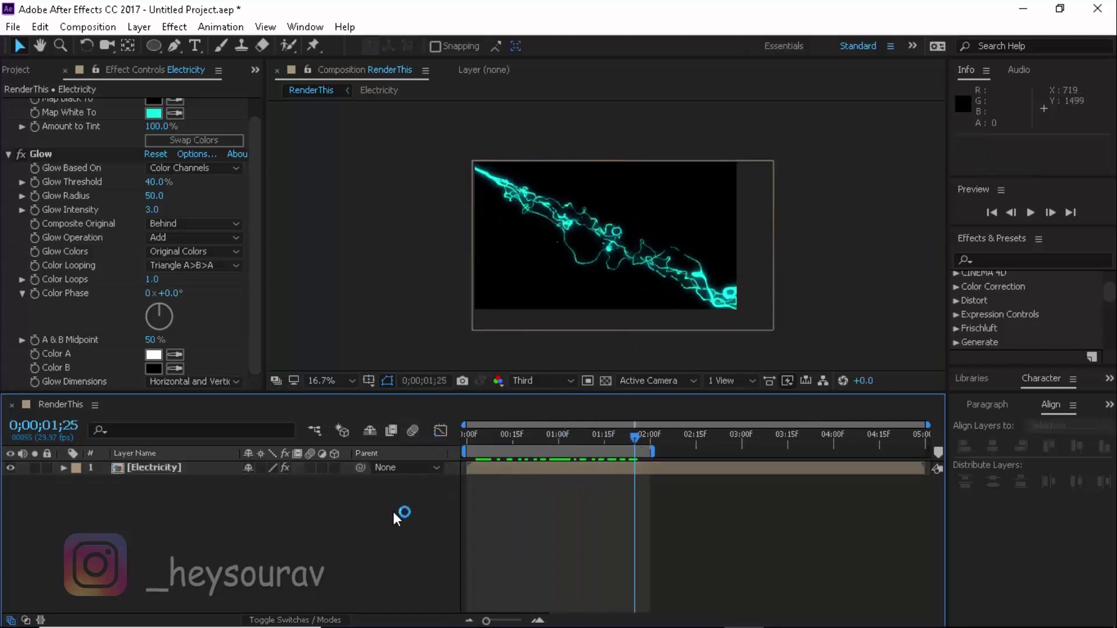
pyautogui.click(8, 155)
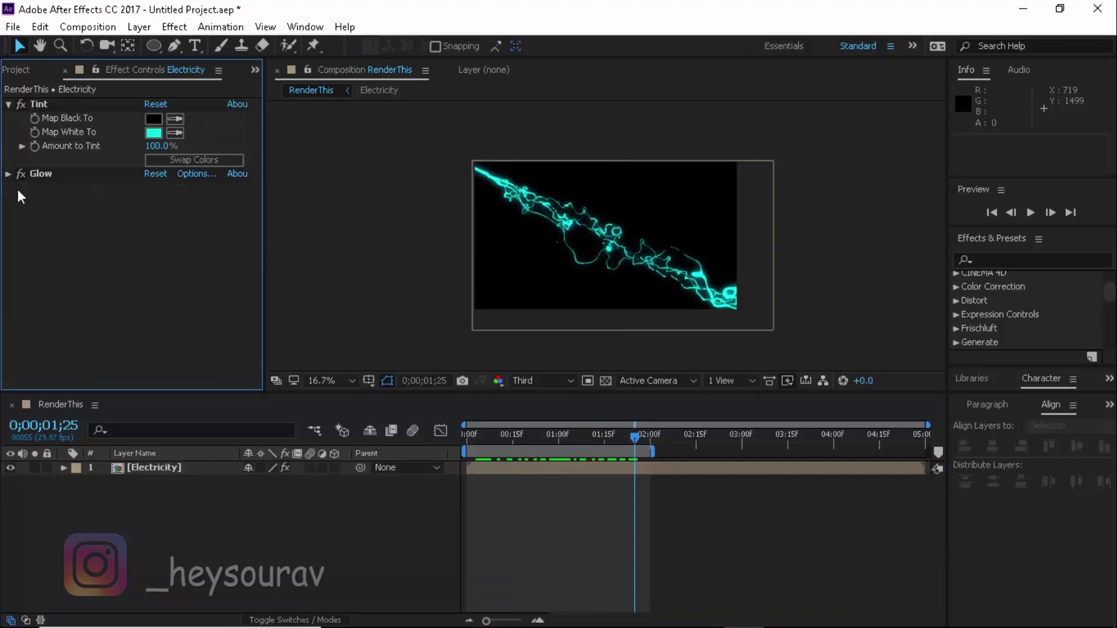
pyautogui.click(8, 105)
pyautogui.click(215, 519)
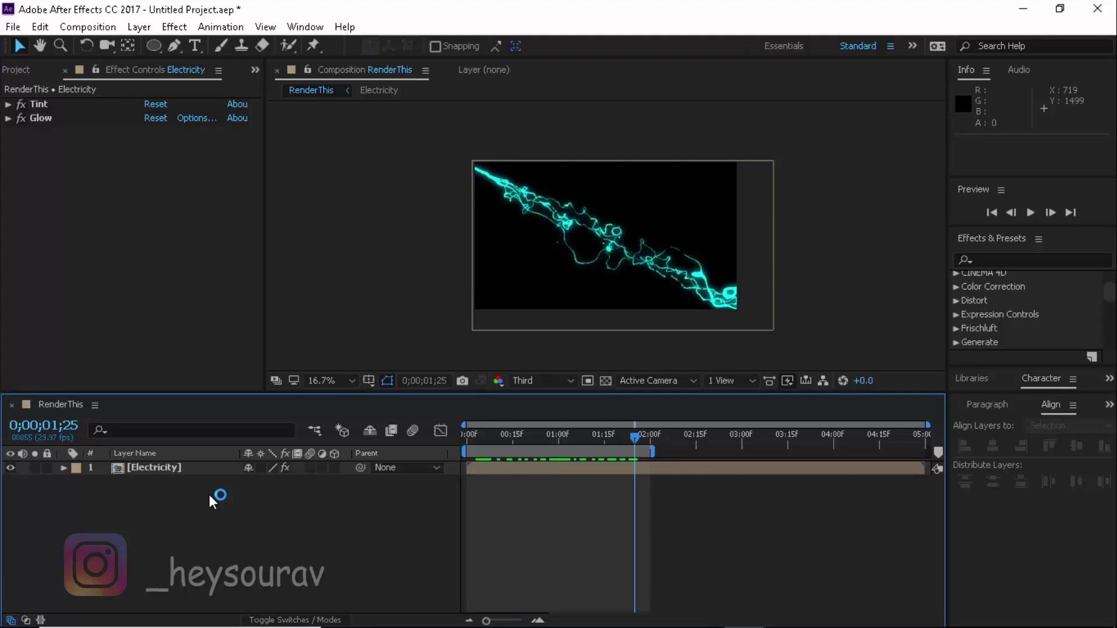
pyautogui.doubleClick(185, 469)
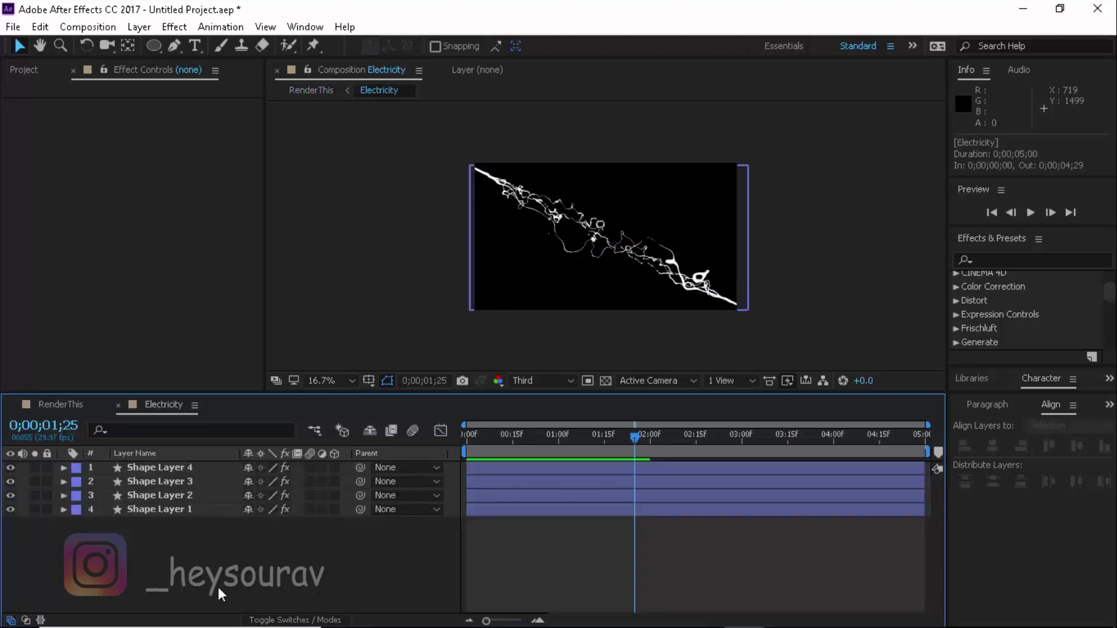
# - Select Shape Layer 4, hide the other three shape layers, and fit the composition to the viewer
pyautogui.click(167, 466)
pyautogui.moveTo(11, 481); pyautogui.dragTo(12, 512)
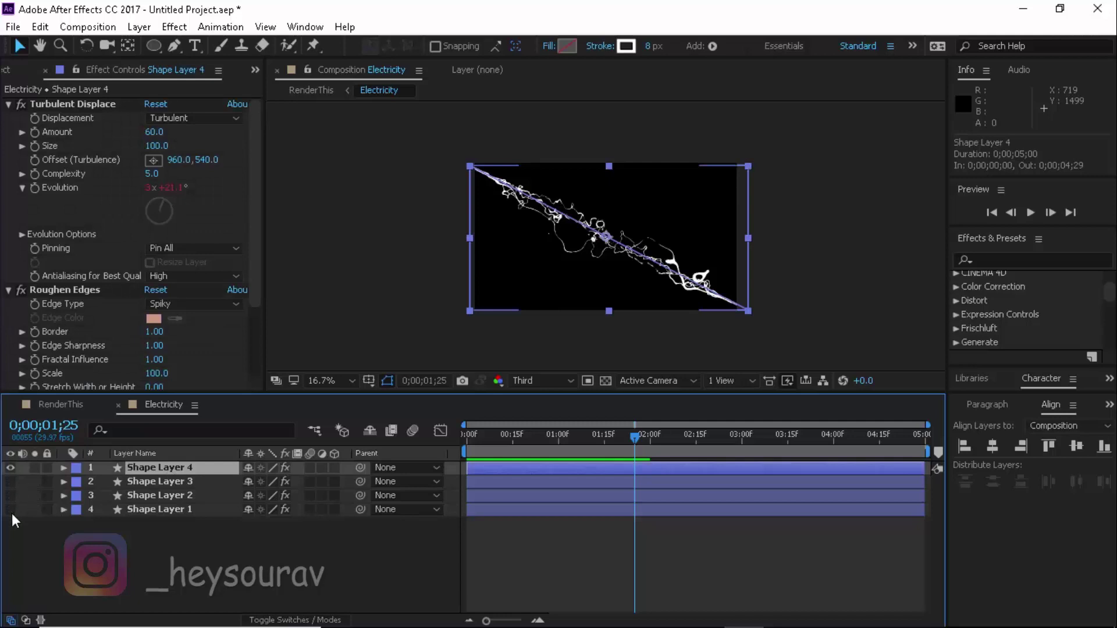
pyautogui.press('.')
pyautogui.click(324, 381)
pyautogui.click(349, 100)
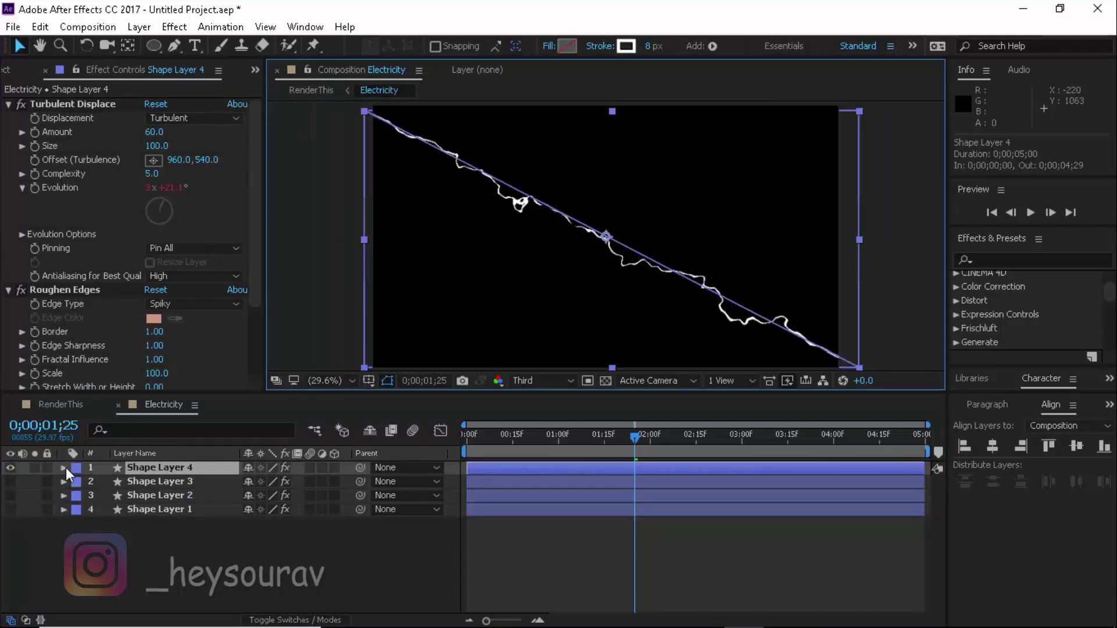
# - Add Trim Paths to the contents of Shape Layer 4
pyautogui.click(64, 468)
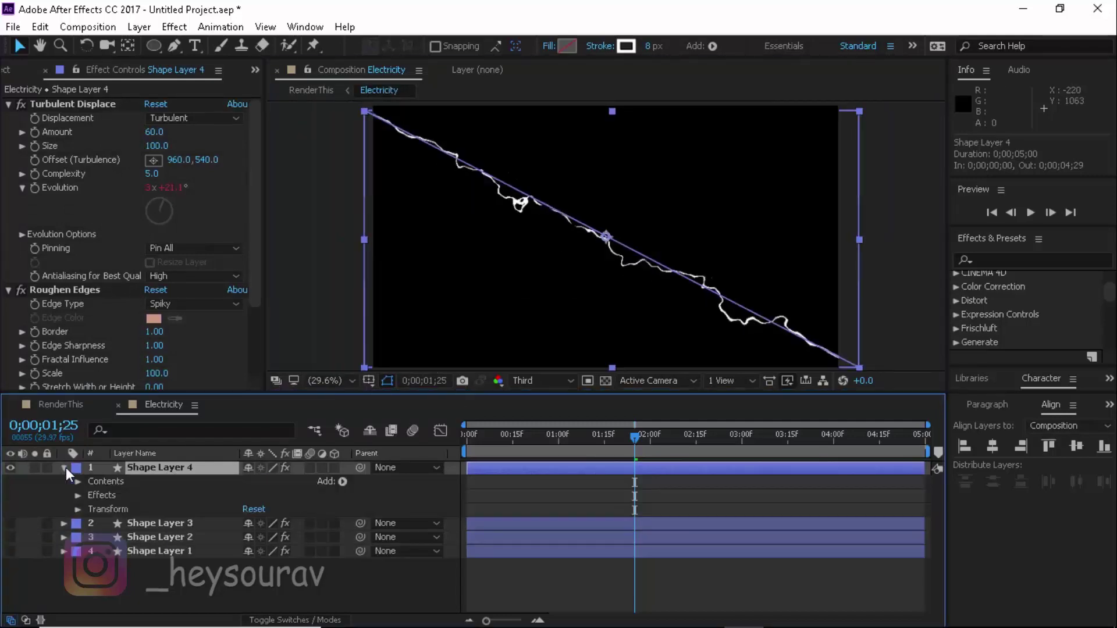
pyautogui.click(342, 482)
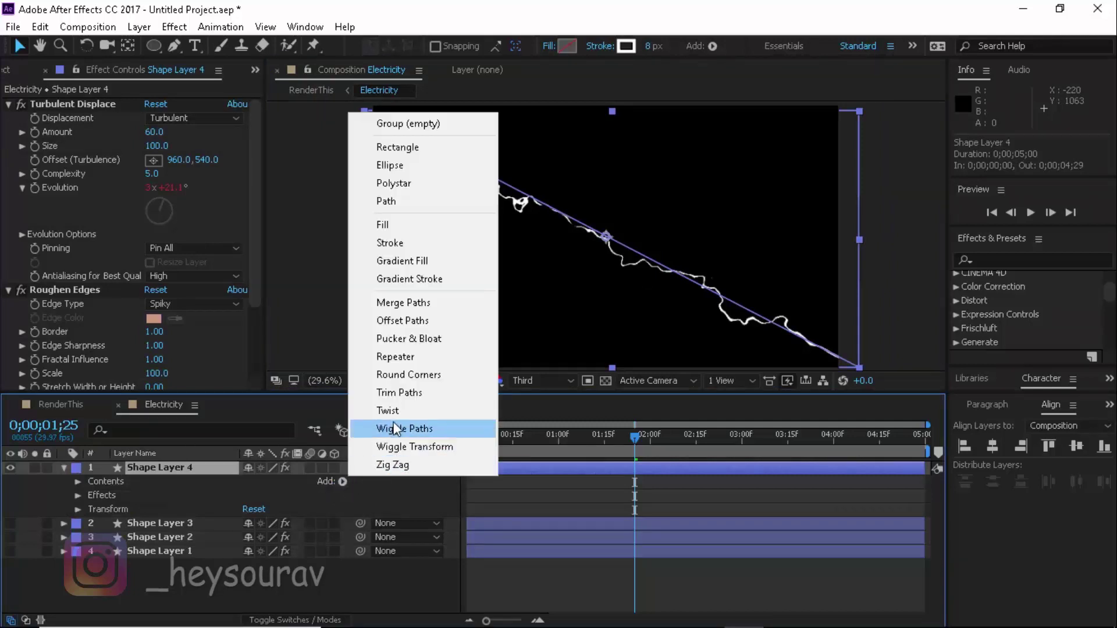
pyautogui.click(397, 393)
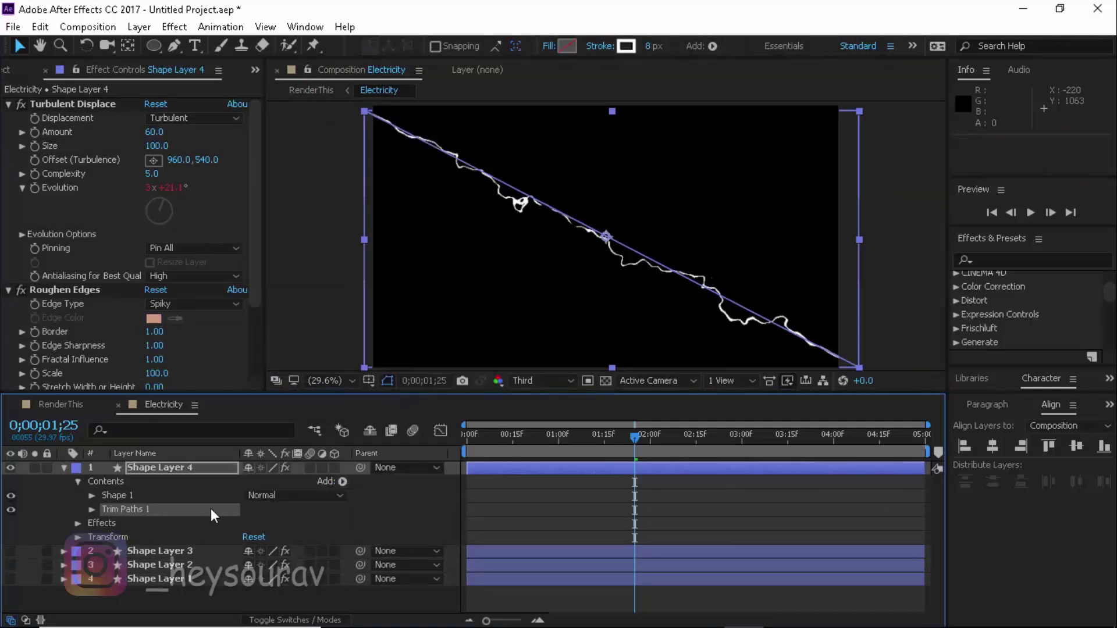
# - Set a Trim Paths End keyframe of 0% on Shape Layer 4 at 0;00;00;00
pyautogui.moveTo(629, 437); pyautogui.dragTo(454, 442)
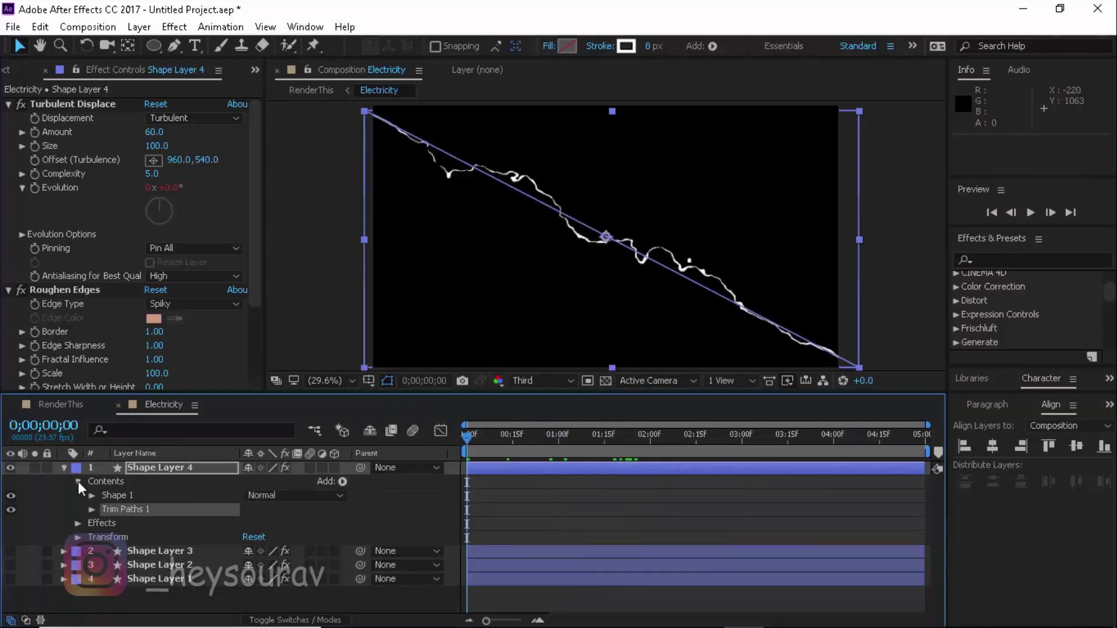
pyautogui.click(91, 509)
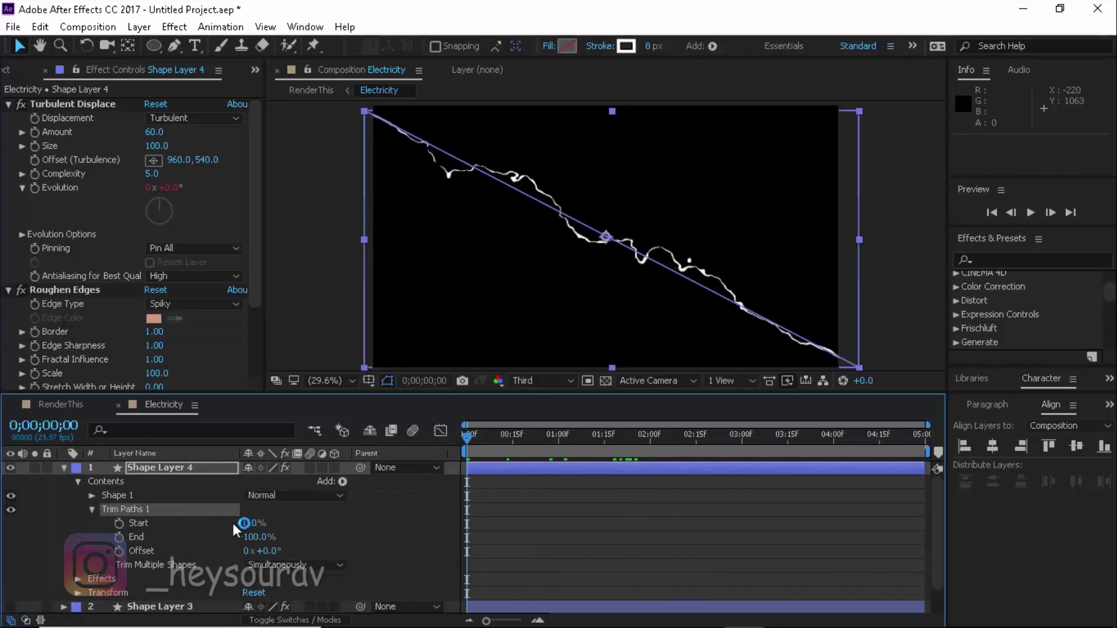
pyautogui.moveTo(254, 536); pyautogui.dragTo(148, 533)
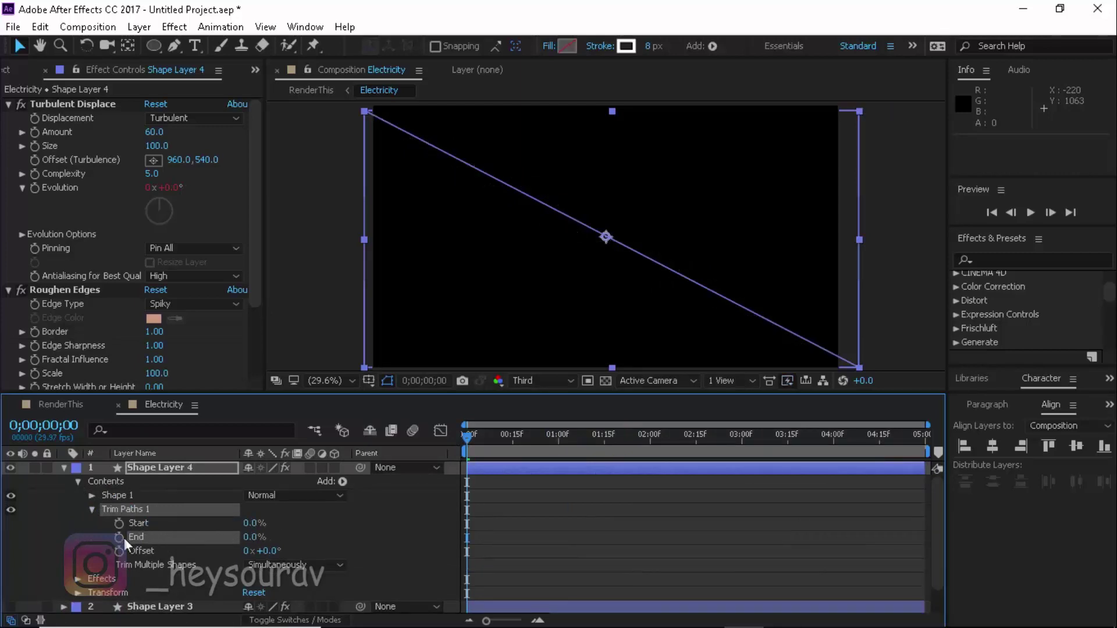
pyautogui.moveTo(239, 537); pyautogui.dragTo(128, 551)
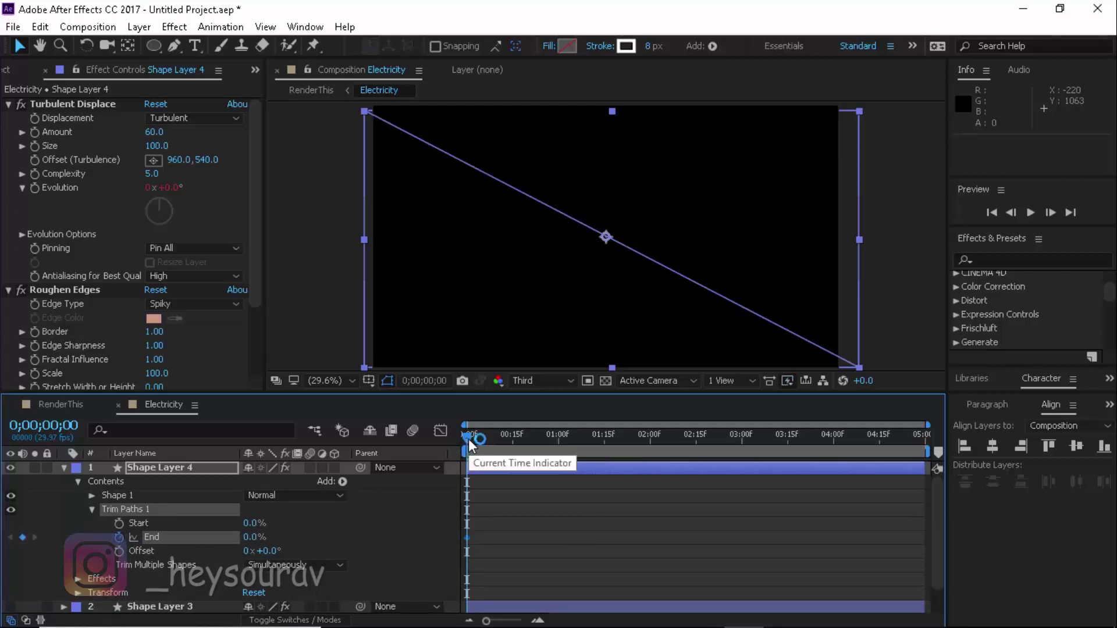
# - Set Shape Layer 4's Trim Paths End to 100% at 0;00;00;05
pyautogui.press('space')
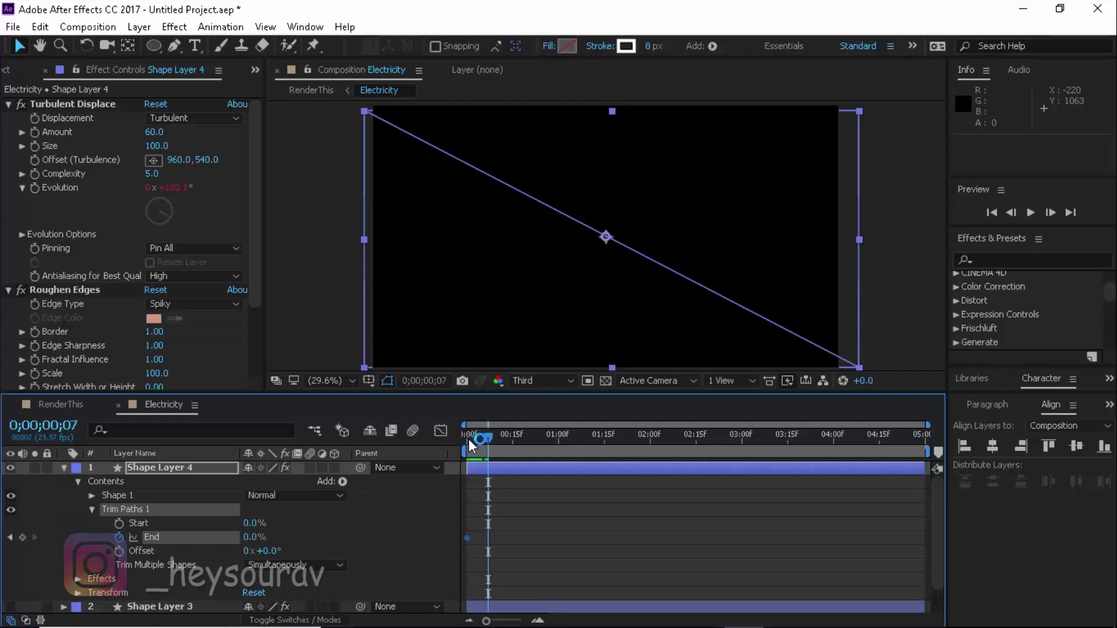
pyautogui.press('pageup')
pyautogui.press('pageup')
pyautogui.press('pageup')
pyautogui.press('pageup')
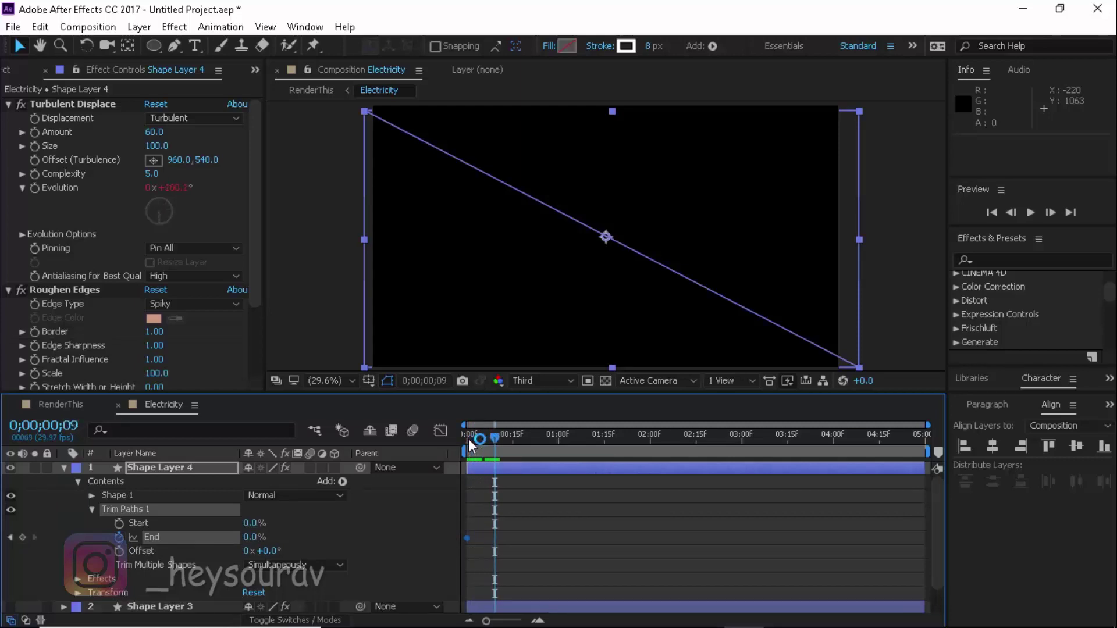
pyautogui.press('pageup')
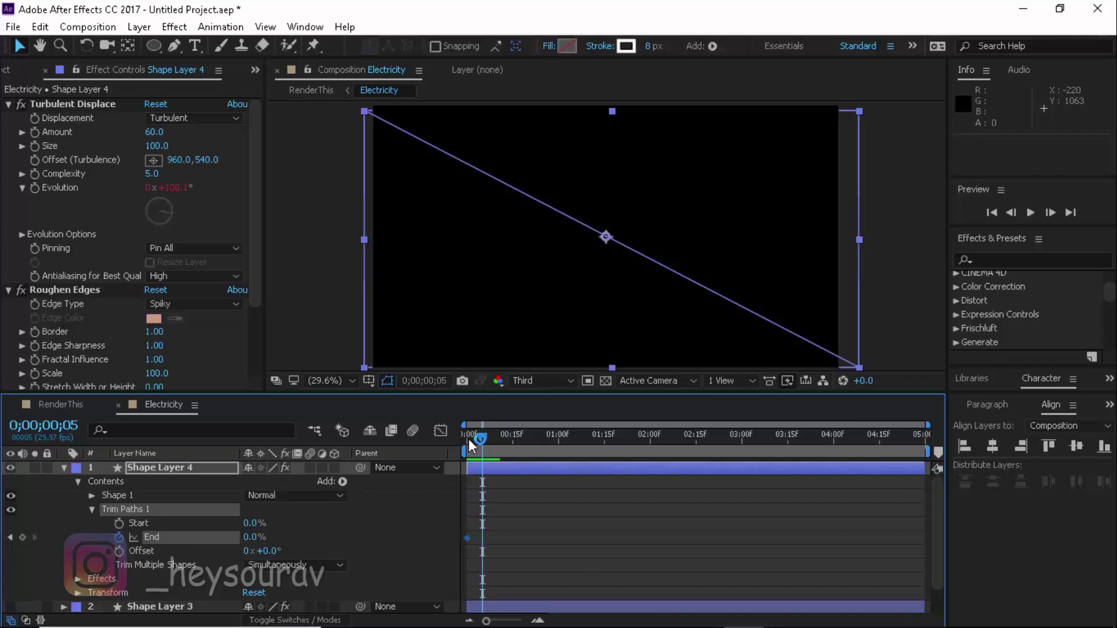
pyautogui.moveTo(259, 538); pyautogui.dragTo(339, 534)
pyautogui.click(256, 537)
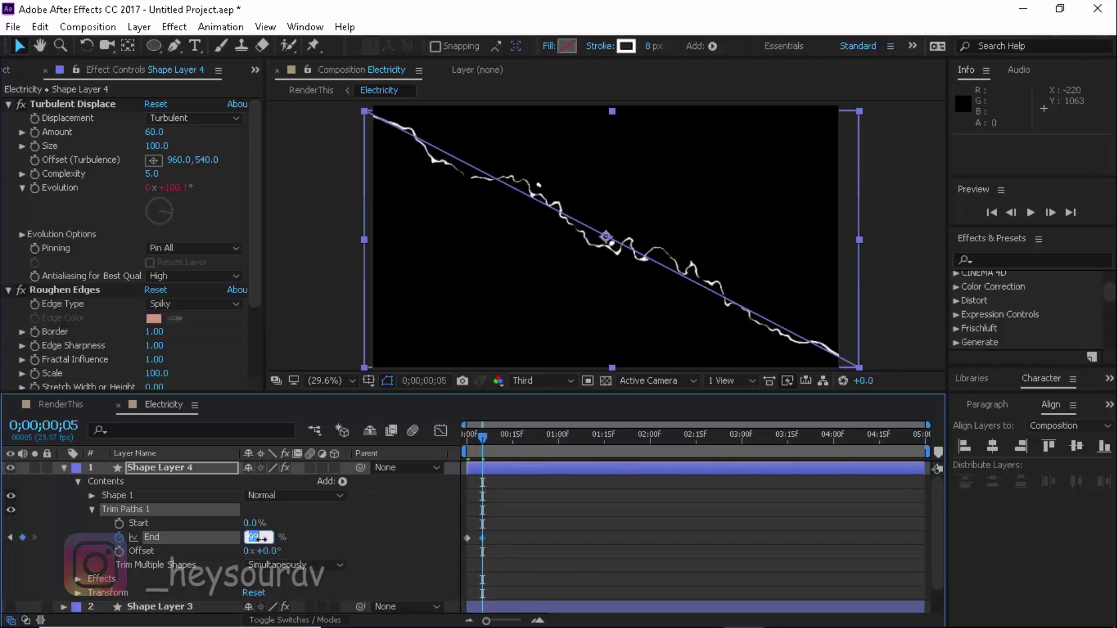
pyautogui.press('Return')
# - Add a 100% End keyframe to Shape Layer 4's Trim Paths at 0;00;04;22
pyautogui.moveTo(488, 437); pyautogui.dragTo(931, 446)
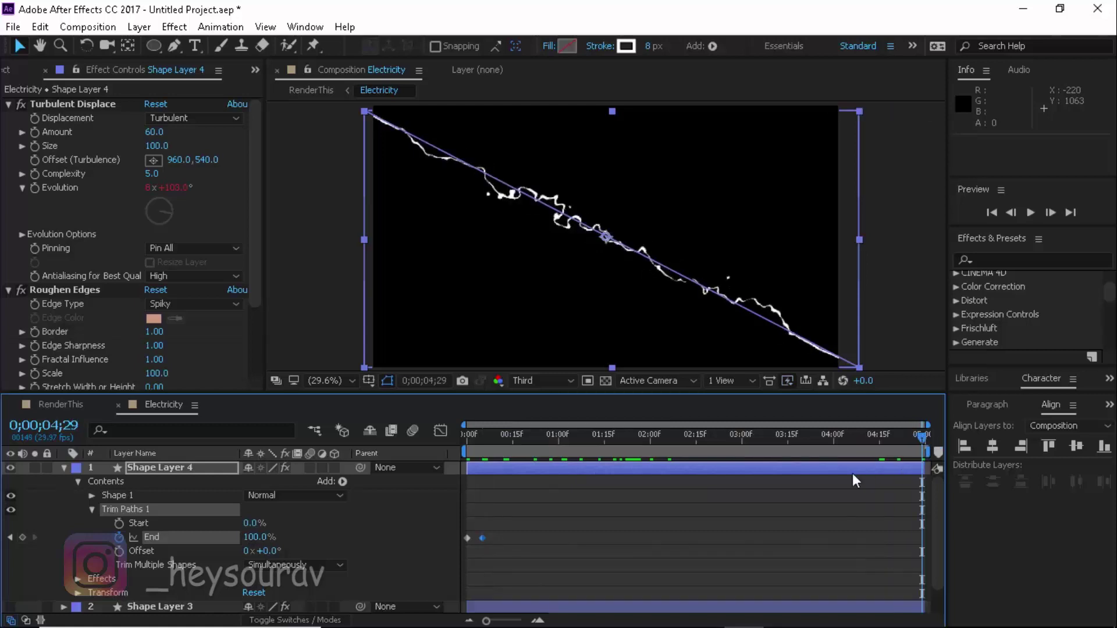
pyautogui.press('pageup')
pyautogui.press('pageup')
pyautogui.press('pageup')
pyautogui.press('pageup')
pyautogui.press('pageup')
pyautogui.press('pageup')
pyautogui.press('pageup')
pyautogui.press('pageup')
pyautogui.press('pageup')
pyautogui.press('pageup')
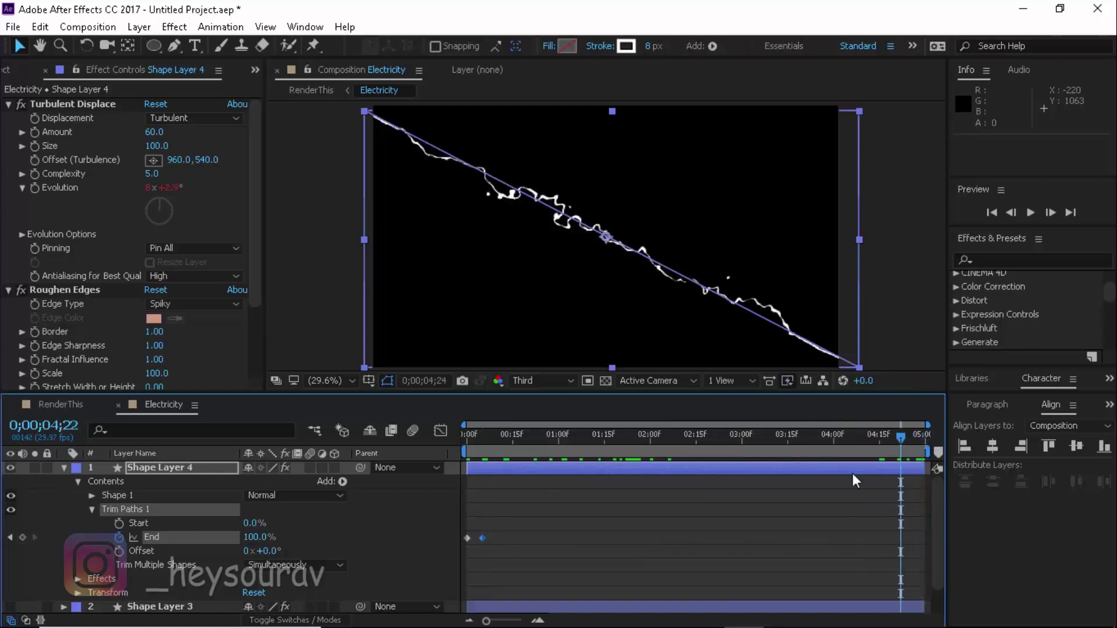
pyautogui.press('pagedown')
pyautogui.press('pagedown')
pyautogui.press('pagedown')
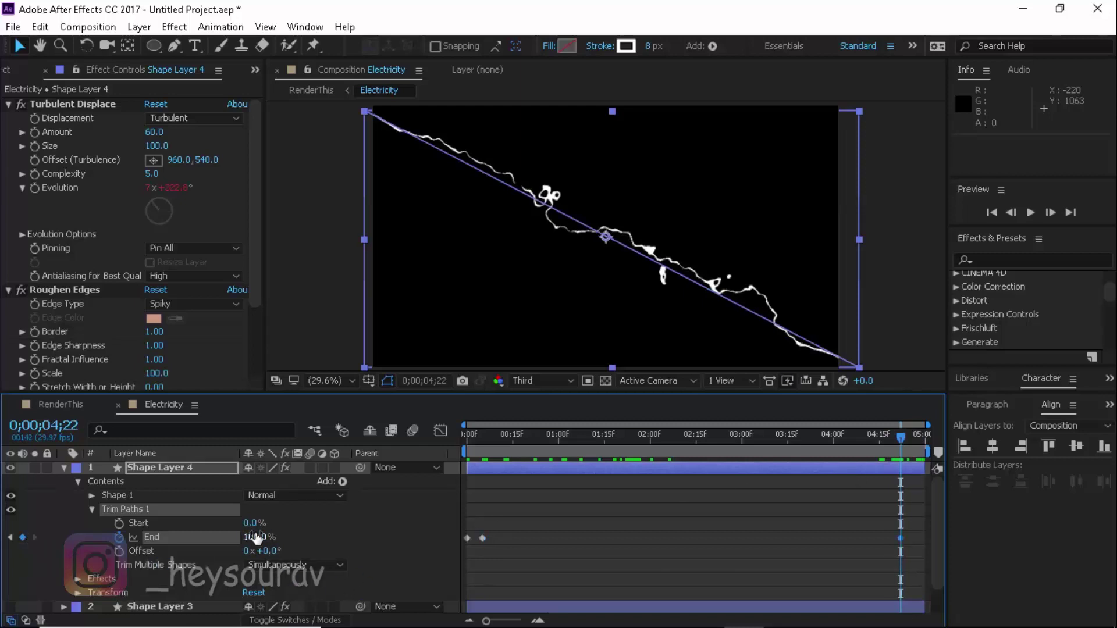
pyautogui.press('pagedown')
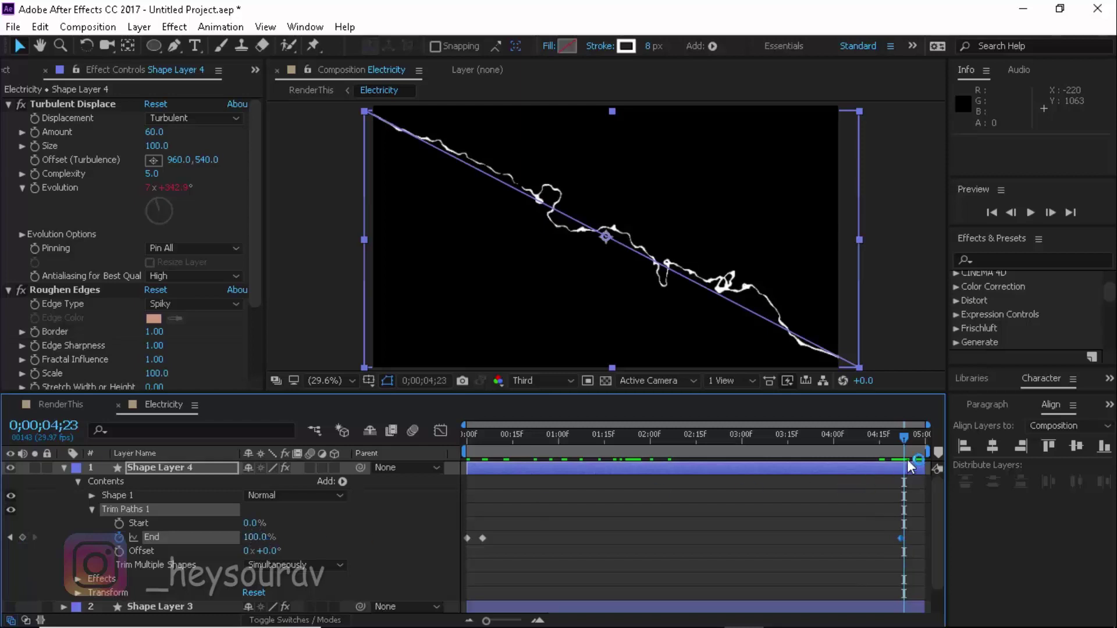
# - Move the late End keyframe to 0;00;04;24, try changing End at the last frame, and delete the late End keyframes
pyautogui.moveTo(903, 435); pyautogui.dragTo(925, 438)
pyautogui.click(902, 537)
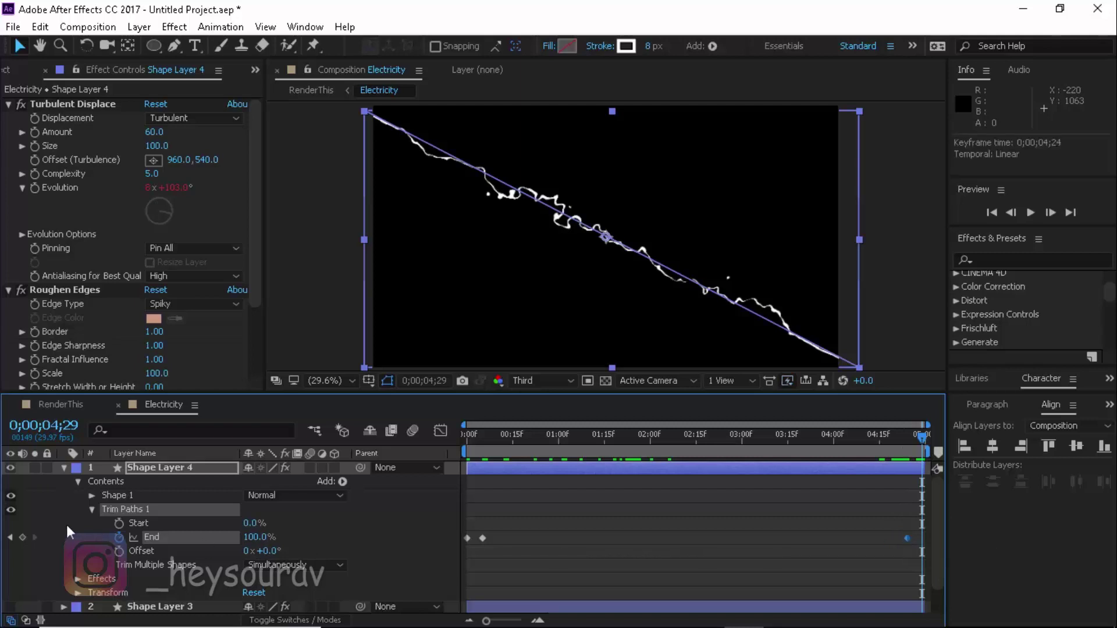
pyautogui.moveTo(262, 539); pyautogui.dragTo(283, 546)
pyautogui.press('Delete')
pyautogui.moveTo(920, 441); pyautogui.dragTo(947, 476)
pyautogui.click(907, 538)
pyautogui.press('Delete')
# - Keyframe Shape Layer 4's Trim Paths Start at 0% at 0;00;04;24 and at 100% at 0;00;04;29
pyautogui.moveTo(867, 441); pyautogui.dragTo(900, 467)
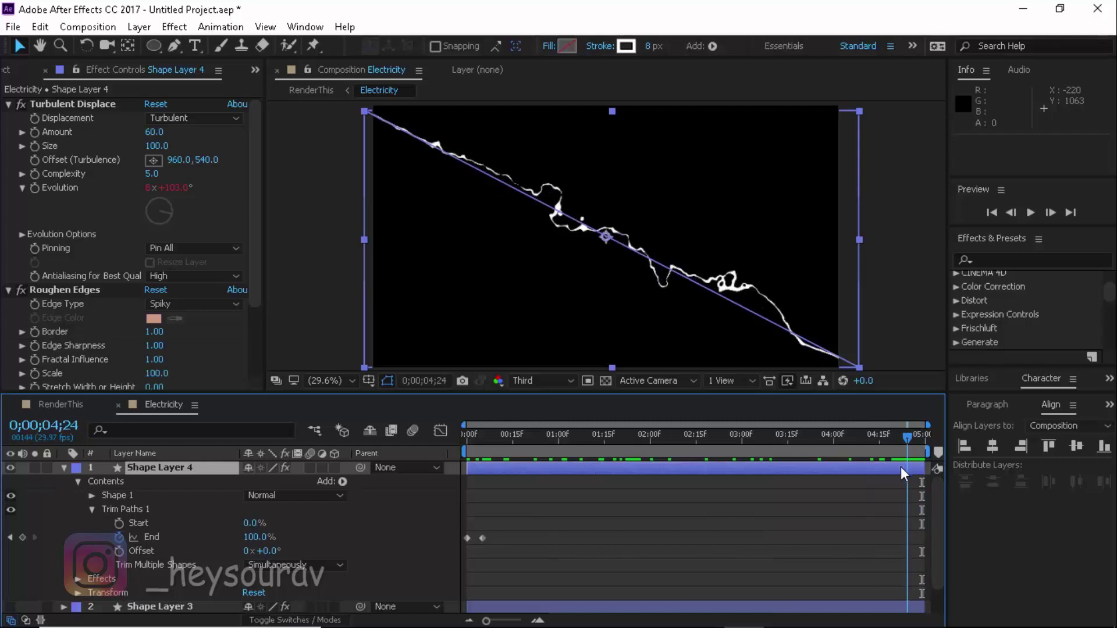
pyautogui.click(119, 523)
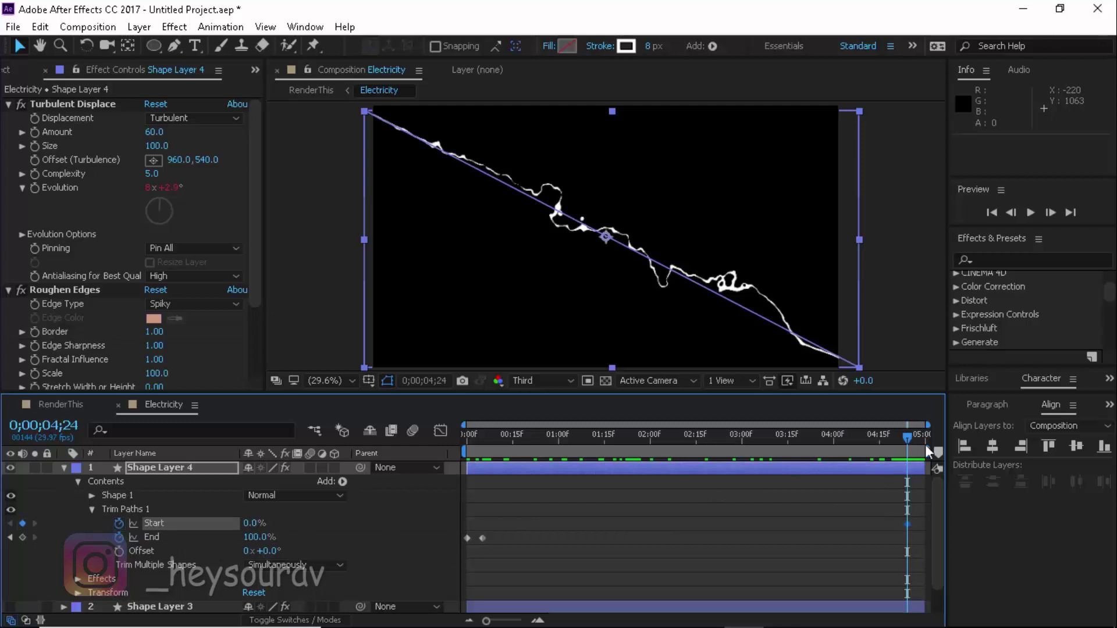
pyautogui.moveTo(908, 433); pyautogui.dragTo(923, 435)
pyautogui.moveTo(256, 523); pyautogui.dragTo(390, 528)
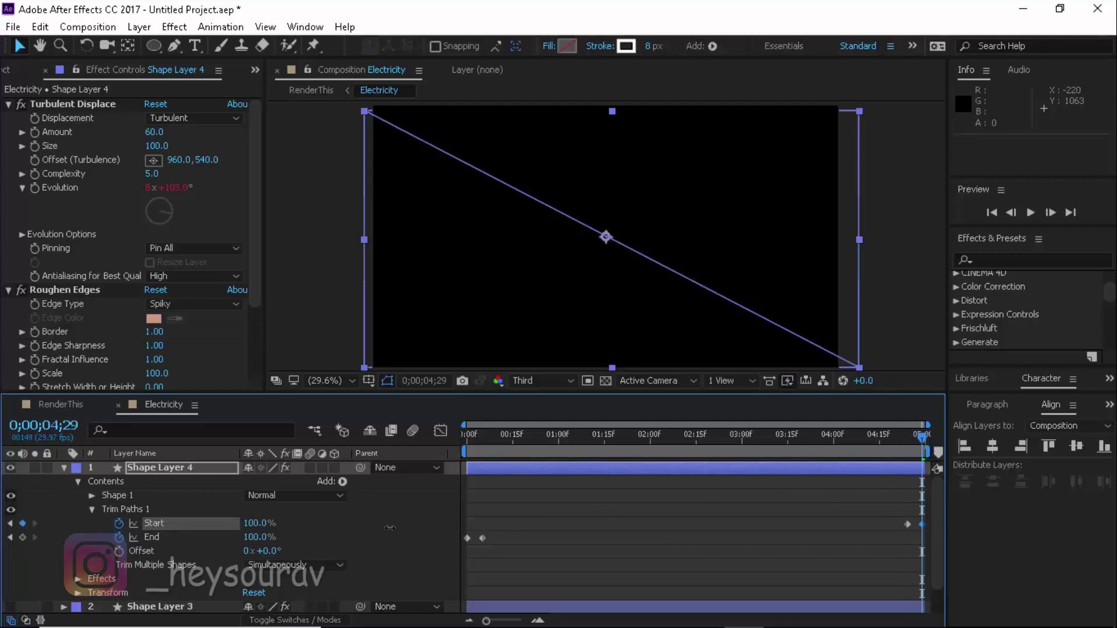
# - Preview Shape Layer 4's trim animation from the first frame and again near the end of the composition
pyautogui.click(588, 509)
pyautogui.press('space')
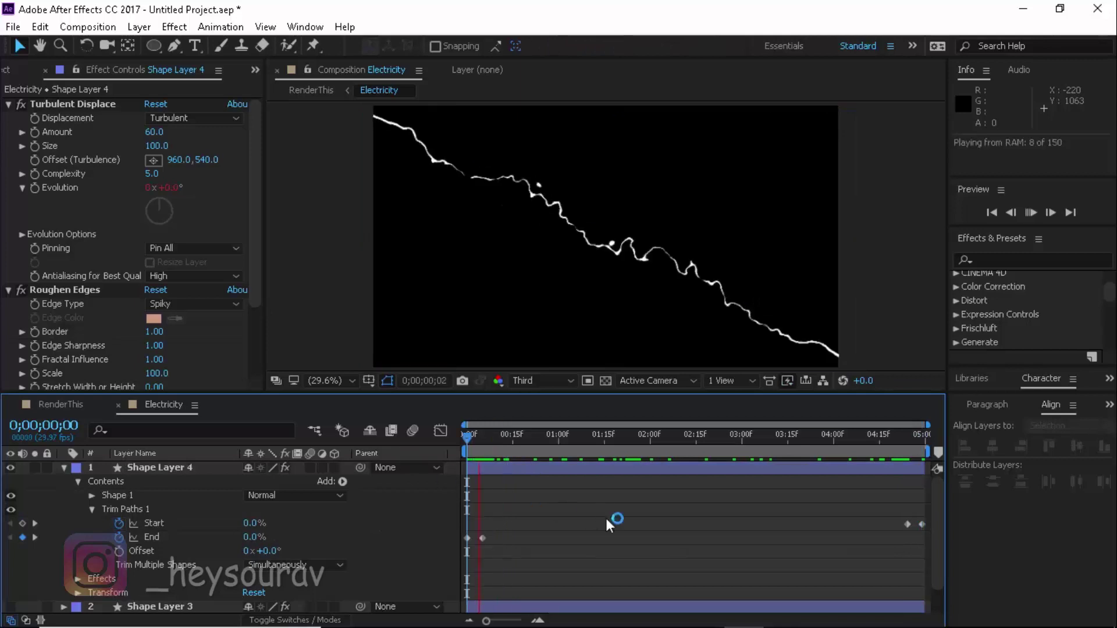
pyautogui.press('space')
pyautogui.click(466, 433)
pyautogui.press('space')
pyautogui.click(467, 434)
pyautogui.press('space')
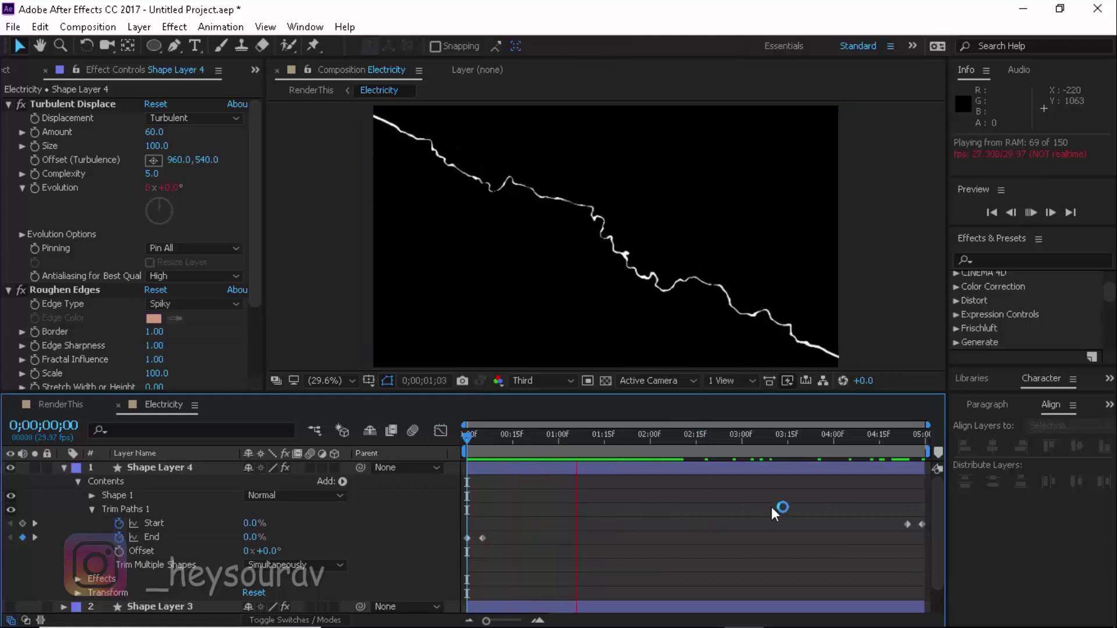
pyautogui.click(888, 436)
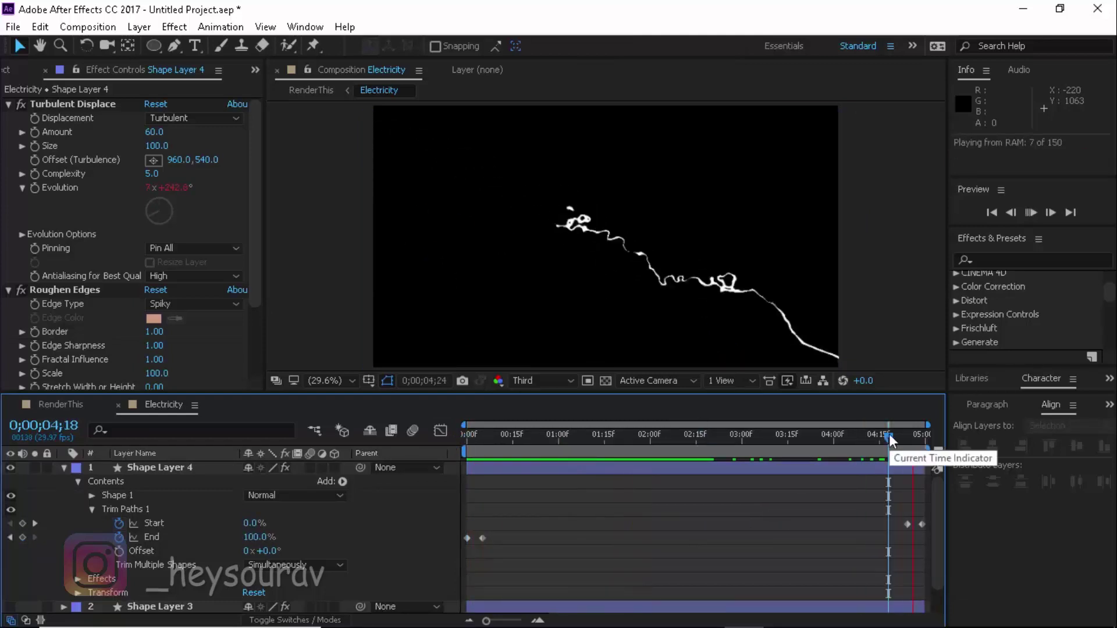
pyautogui.press('space')
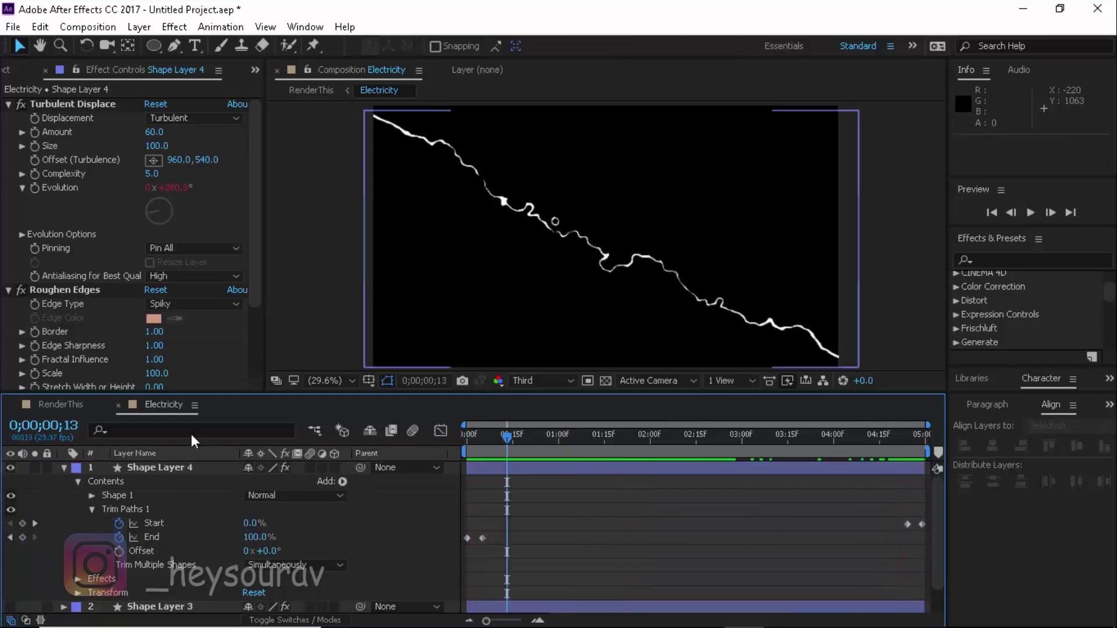
# - Make all shape layers visible again, show Shape Layer 4's keyframes, and copy its four Start and End keyframes
pyautogui.click(64, 468)
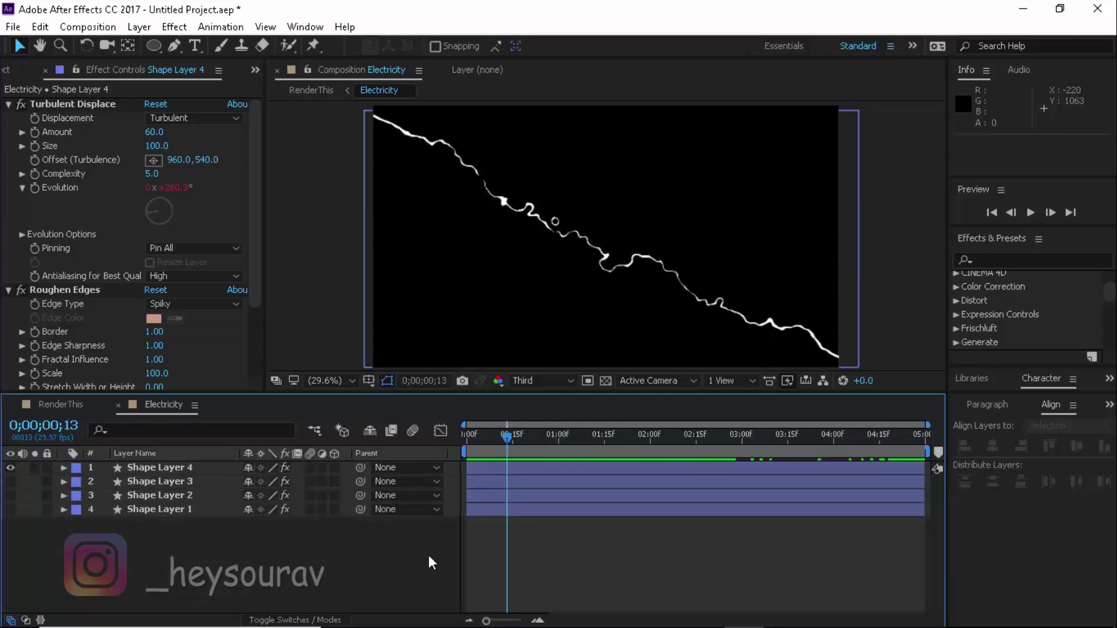
pyautogui.click(470, 469)
pyautogui.press('u')
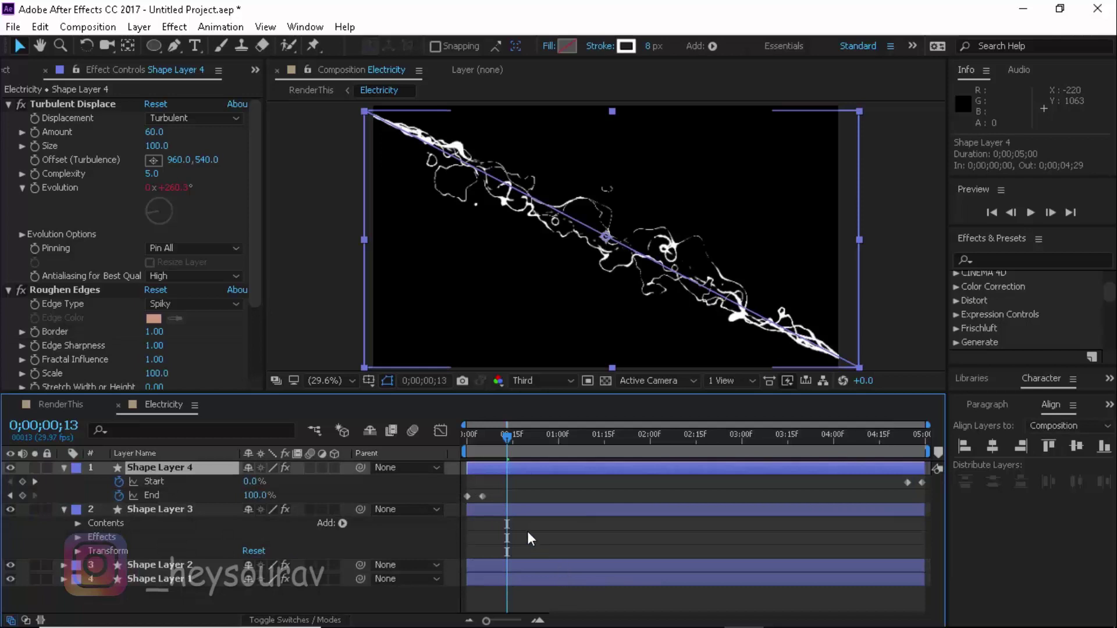
pyautogui.moveTo(466, 479); pyautogui.dragTo(926, 494)
pyautogui.hotkey('ctrl', 'c')
# - Add Trim Paths to Shape Layer 3 and expand its properties
pyautogui.click(343, 524)
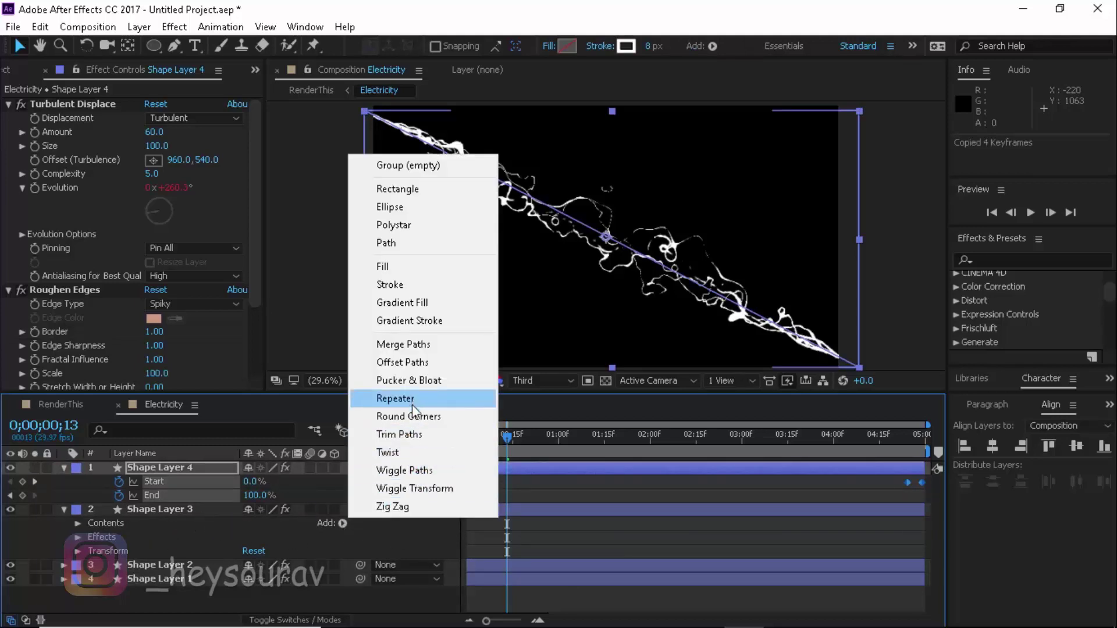
pyautogui.click(399, 434)
pyautogui.click(91, 551)
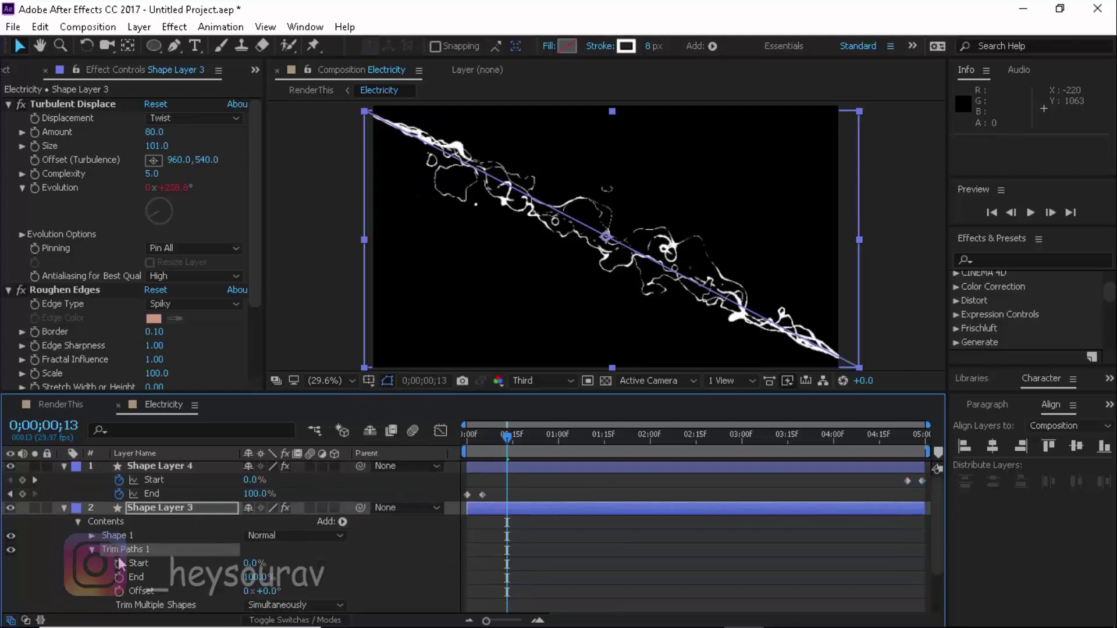
# - Paste the copied Start and End keyframes into Shape Layer 3's Trim Paths at 0;00;00;00 and deselect the layer
pyautogui.click(158, 521)
pyautogui.moveTo(507, 440); pyautogui.dragTo(448, 445)
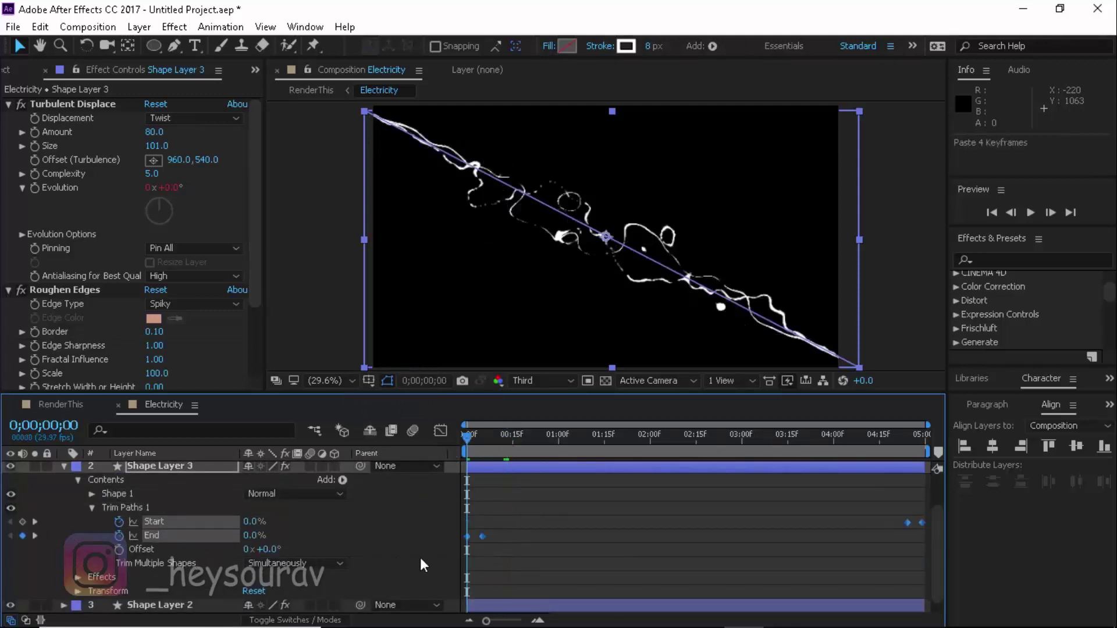
pyautogui.click(418, 523)
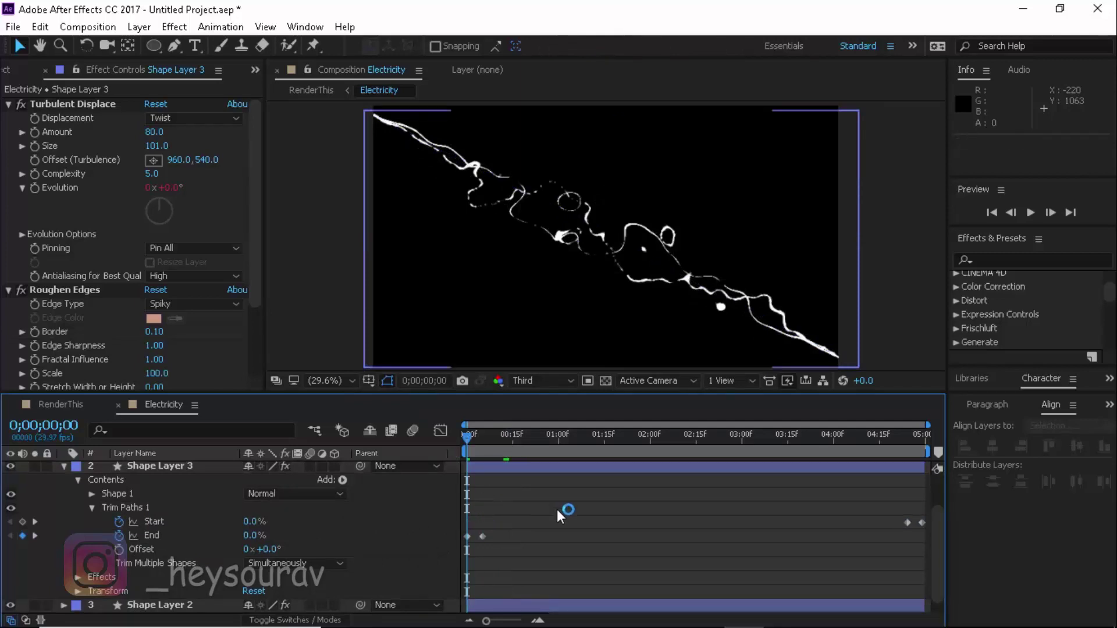
# - Collapse Shape Layers 4 and 3, add Trim Paths to Shape Layer 2, and expand its properties
pyautogui.scroll(2, 59, 479)
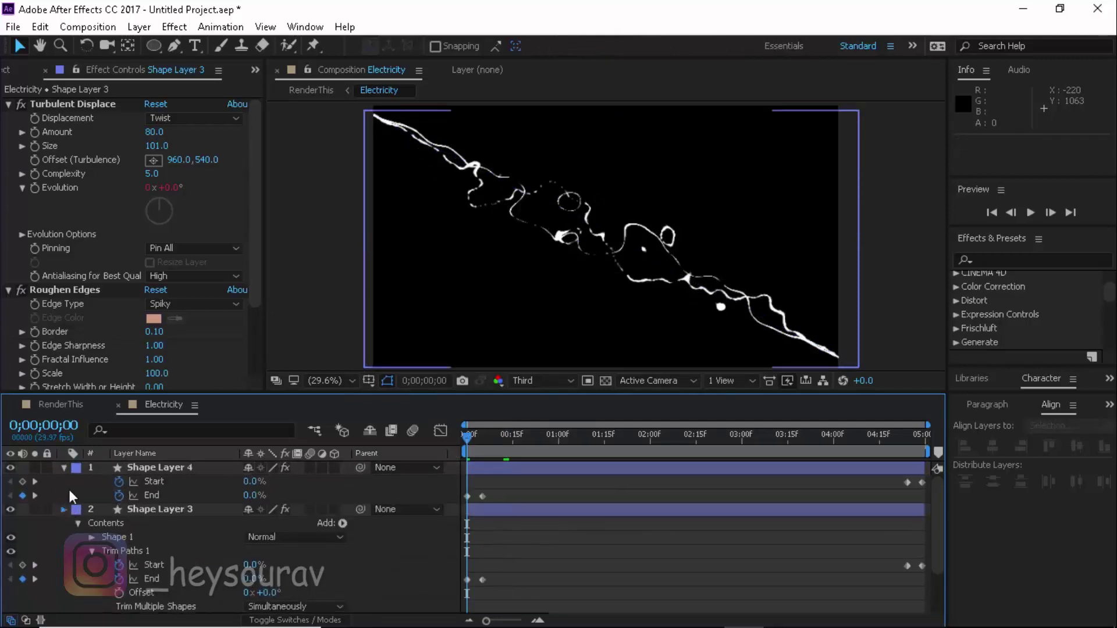
pyautogui.click(64, 503)
pyautogui.click(64, 465)
pyautogui.click(64, 496)
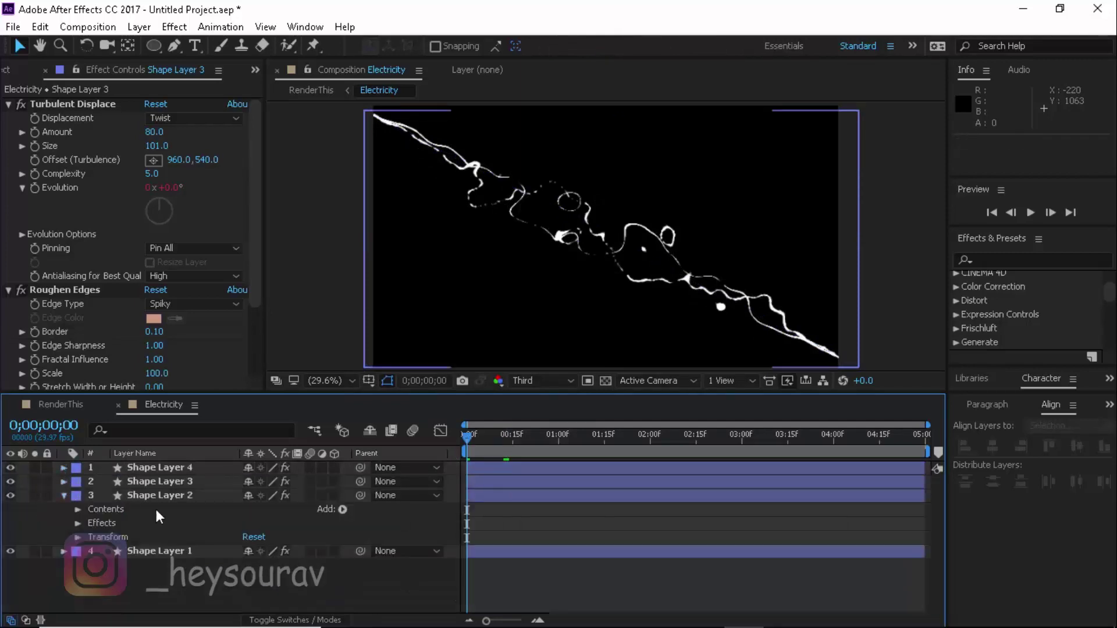
pyautogui.click(342, 510)
pyautogui.click(399, 429)
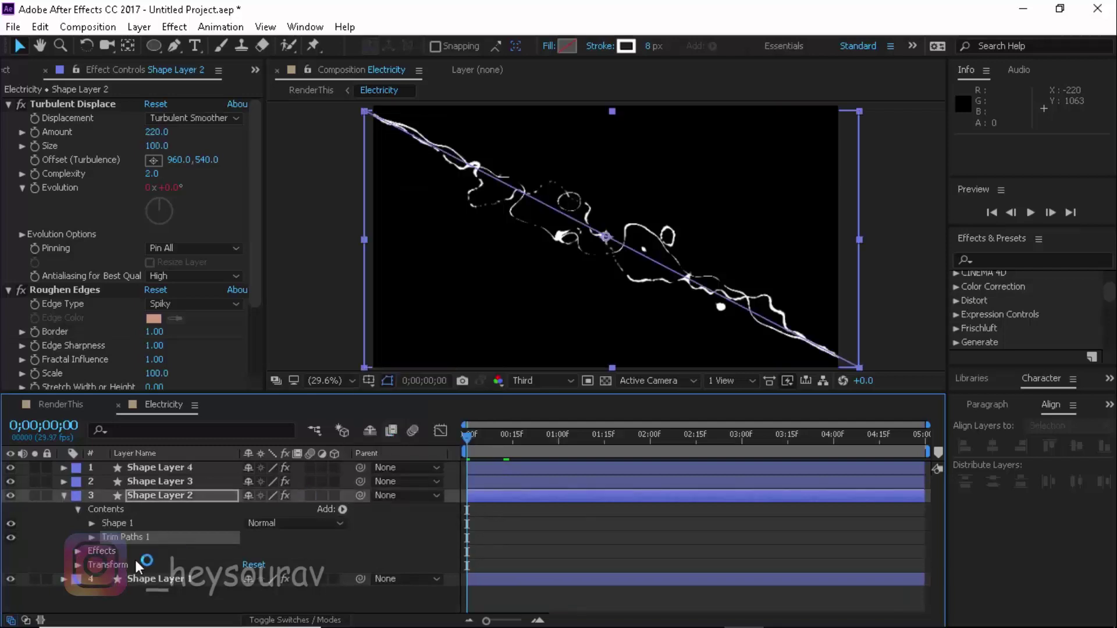
pyautogui.click(91, 537)
pyautogui.scroll(-2, 439, 469)
# - Paste the copied Start and End keyframes into Shape Layer 2's Trim Paths at 0;00;00;00 and collapse the layer
pyautogui.hotkey('ctrl', 'b')
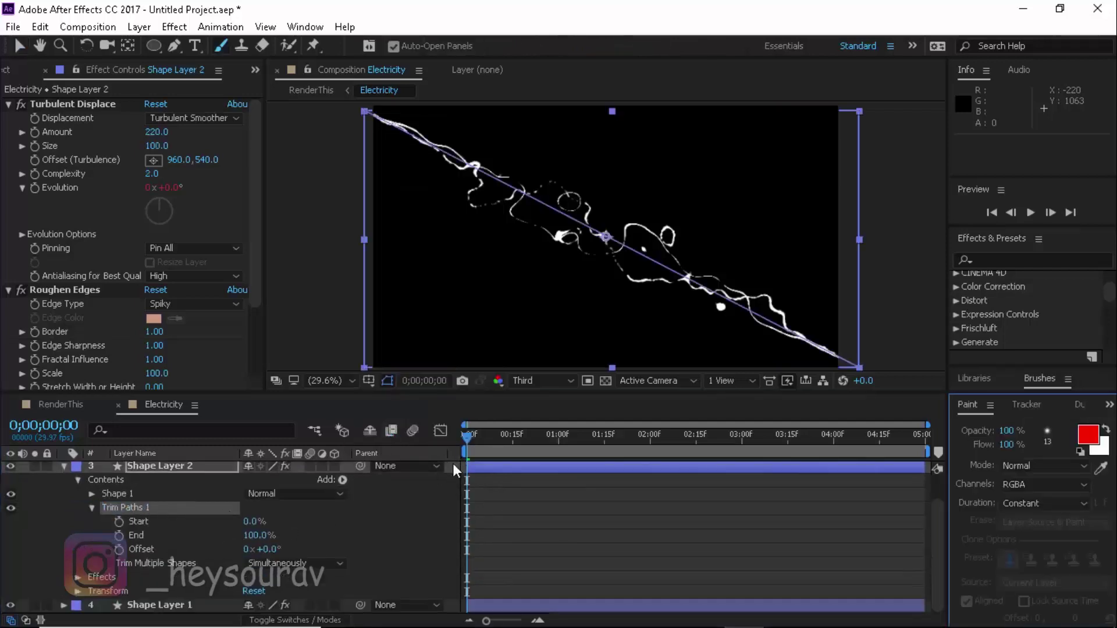
pyautogui.hotkey('ctrl', 'v')
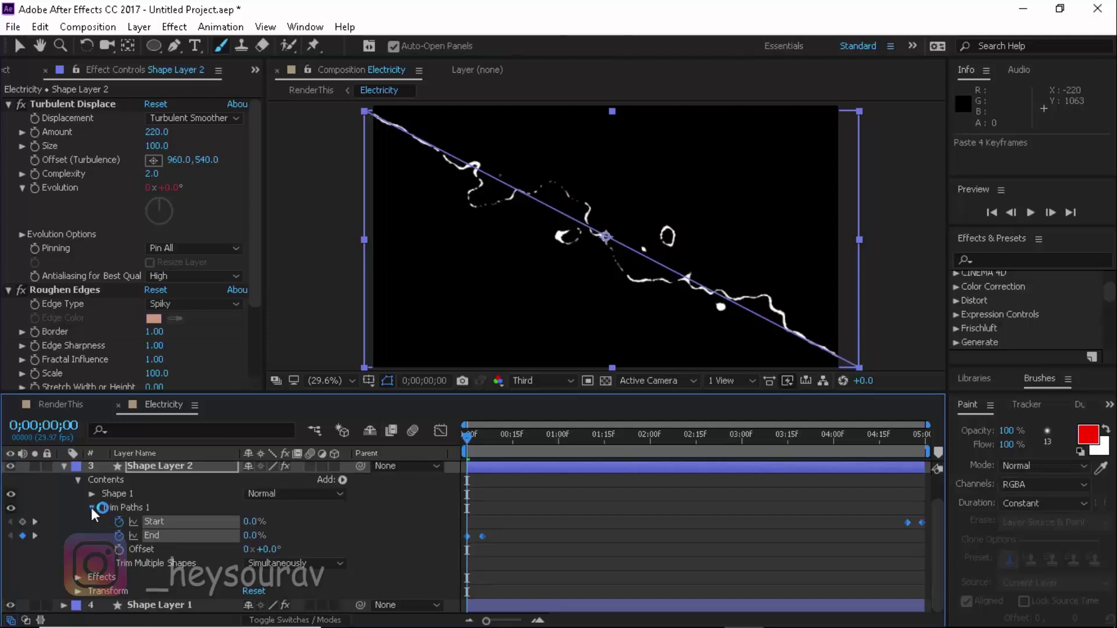
pyautogui.click(92, 508)
pyautogui.click(64, 495)
# - Add Trim Paths to Shape Layer 1, paste the copied Start and End keyframes at 0;00;00;00, and collapse the layer
pyautogui.click(63, 510)
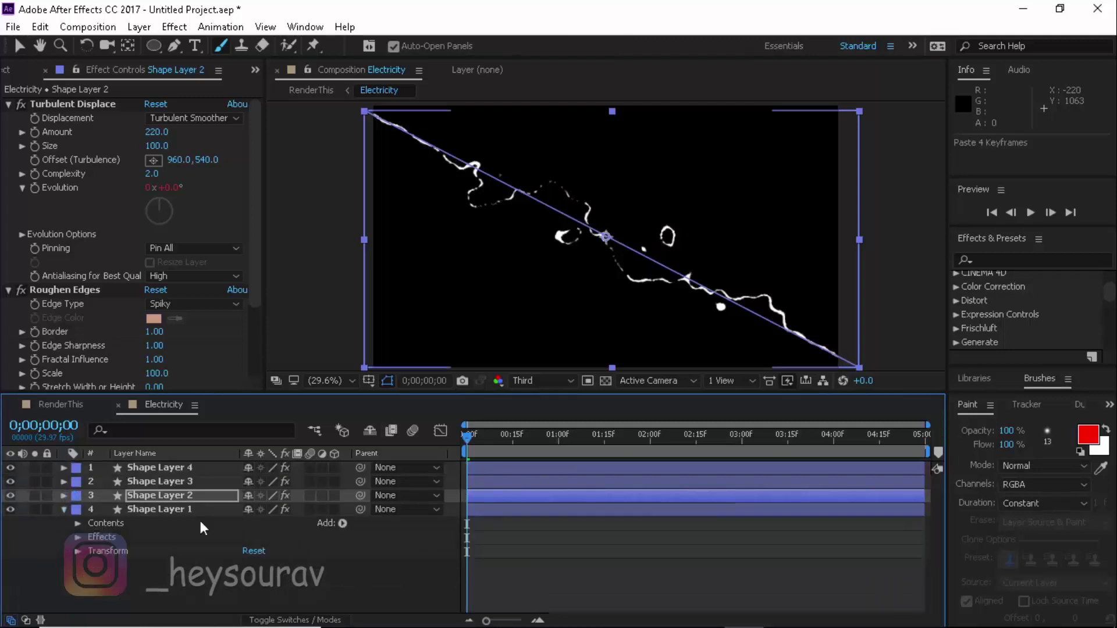
pyautogui.click(333, 522)
pyautogui.click(341, 524)
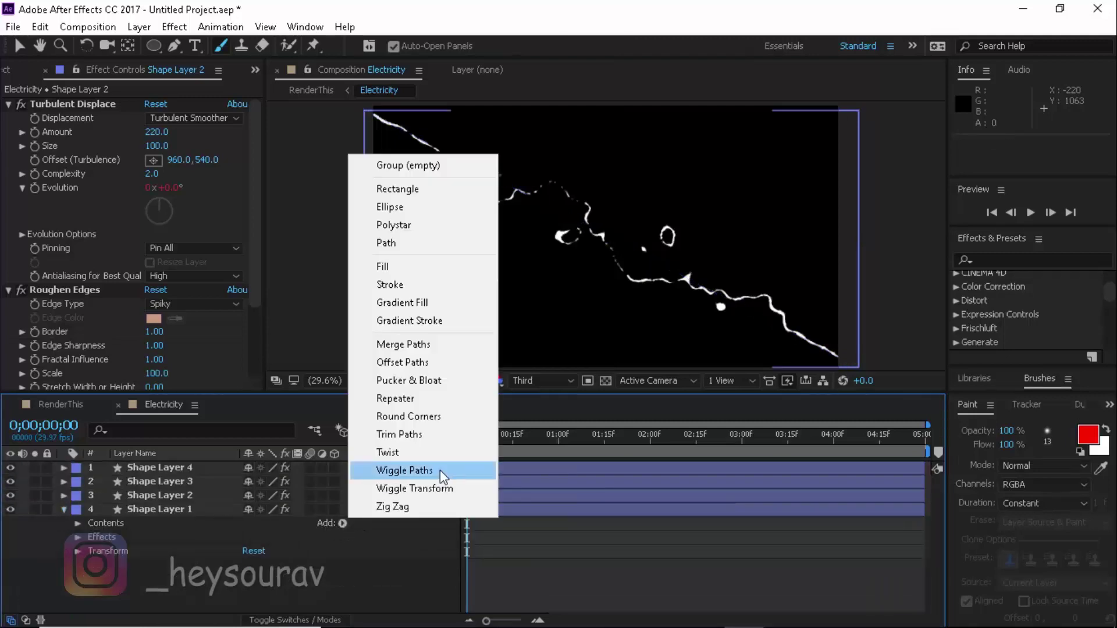
pyautogui.click(399, 434)
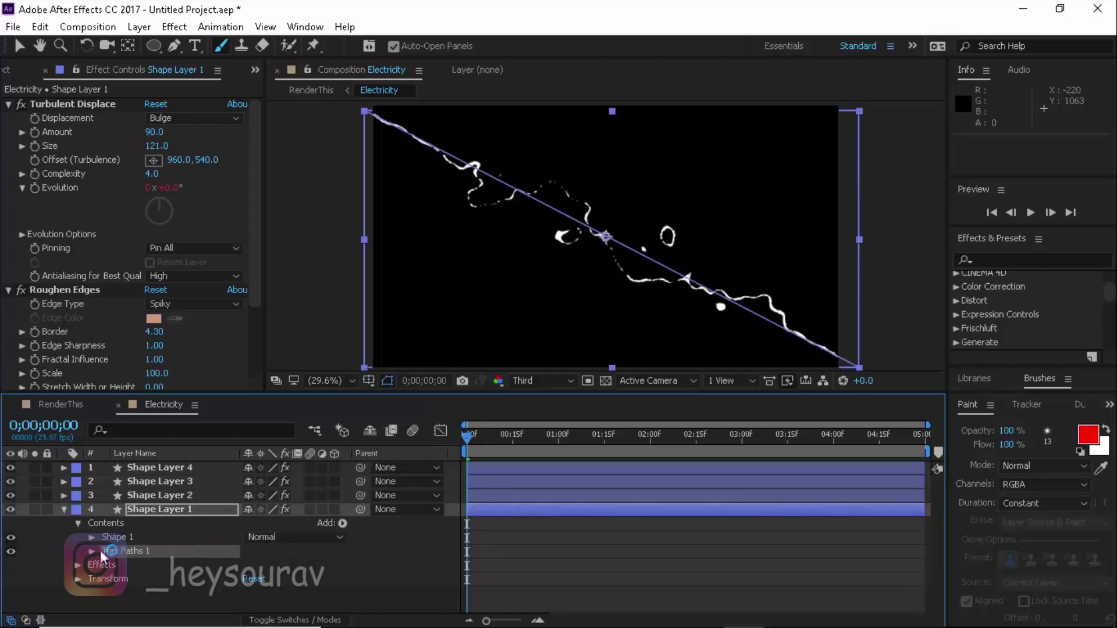
pyautogui.hotkey('ctrl', 'v')
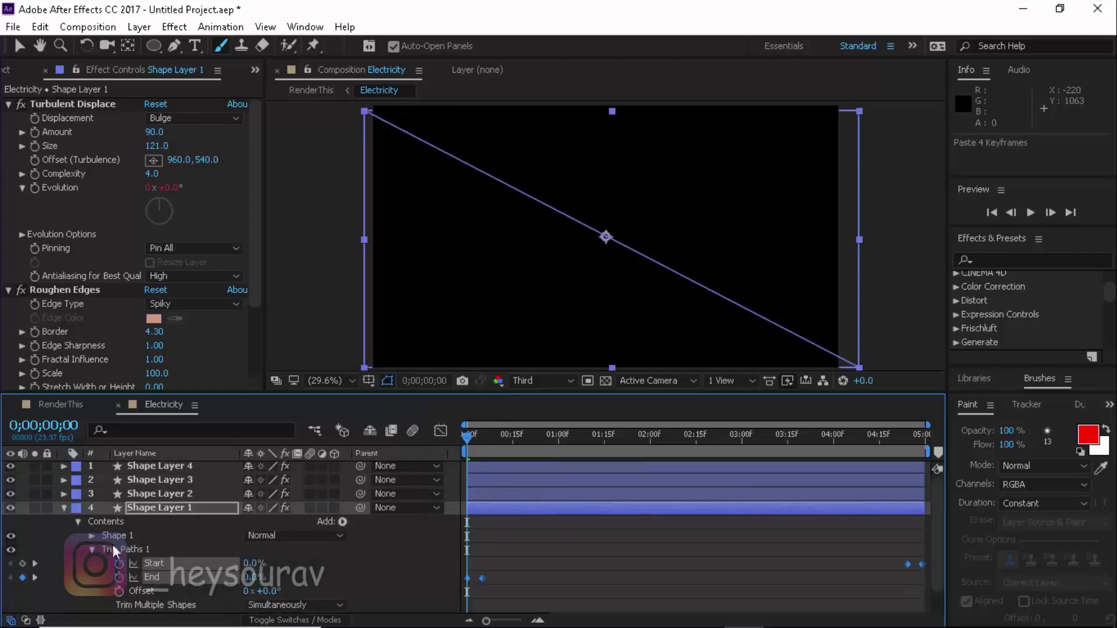
pyautogui.click(63, 507)
# - Fit the RenderThis composition in the viewer, preview the electricity animation from the first frame, and park the playhead at 0;00;00;21
pyautogui.click(73, 406)
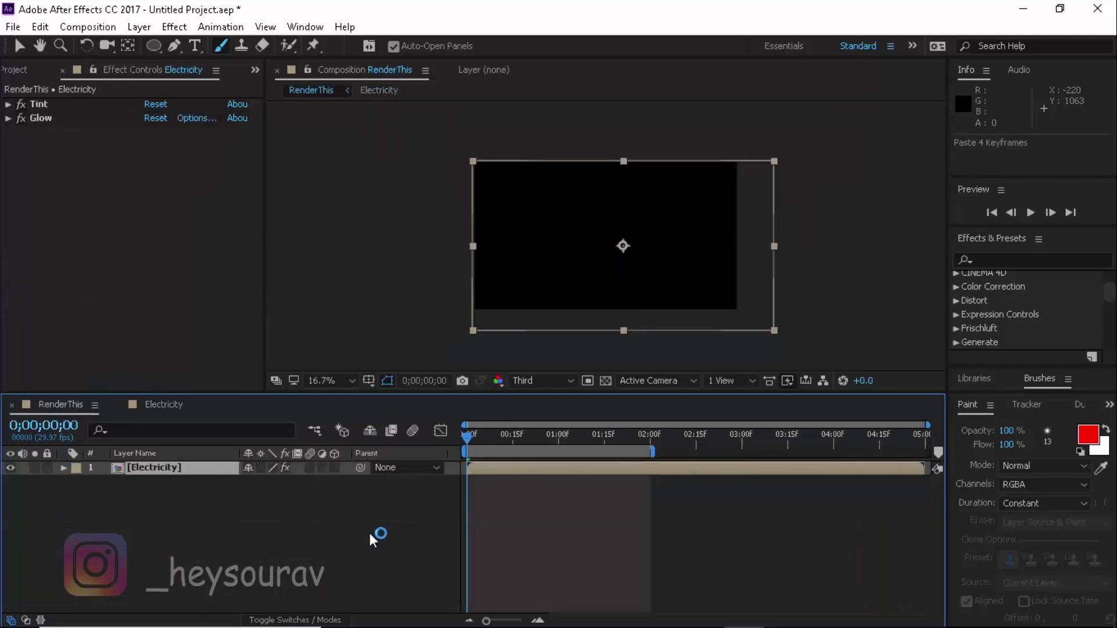
pyautogui.click(332, 380)
pyautogui.click(362, 86)
pyautogui.press('space')
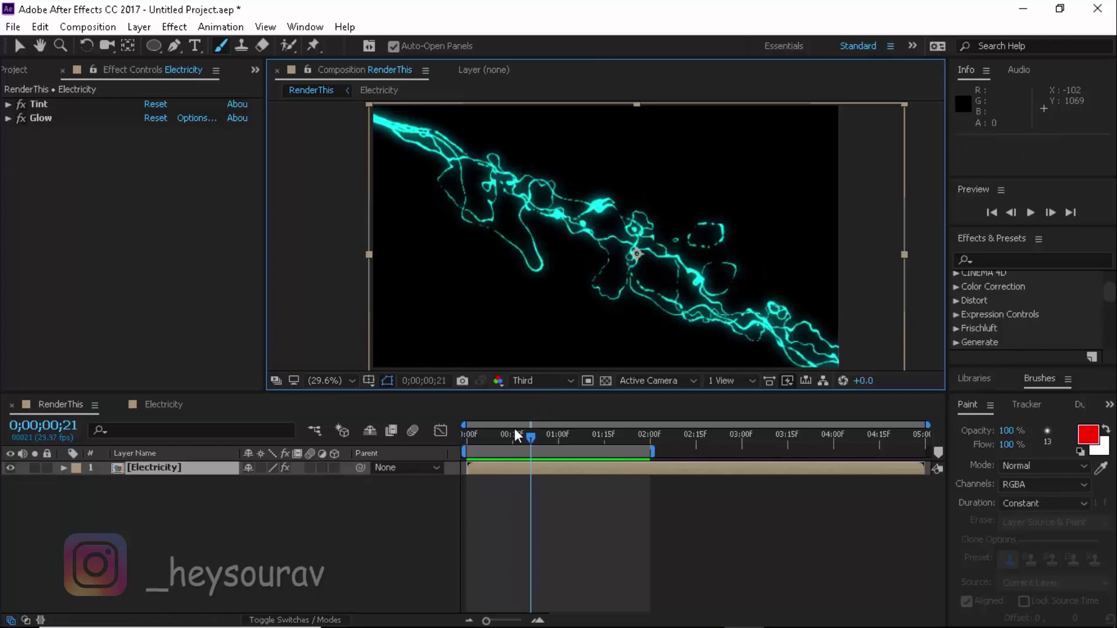
pyautogui.click(421, 434)
pyautogui.press('space')
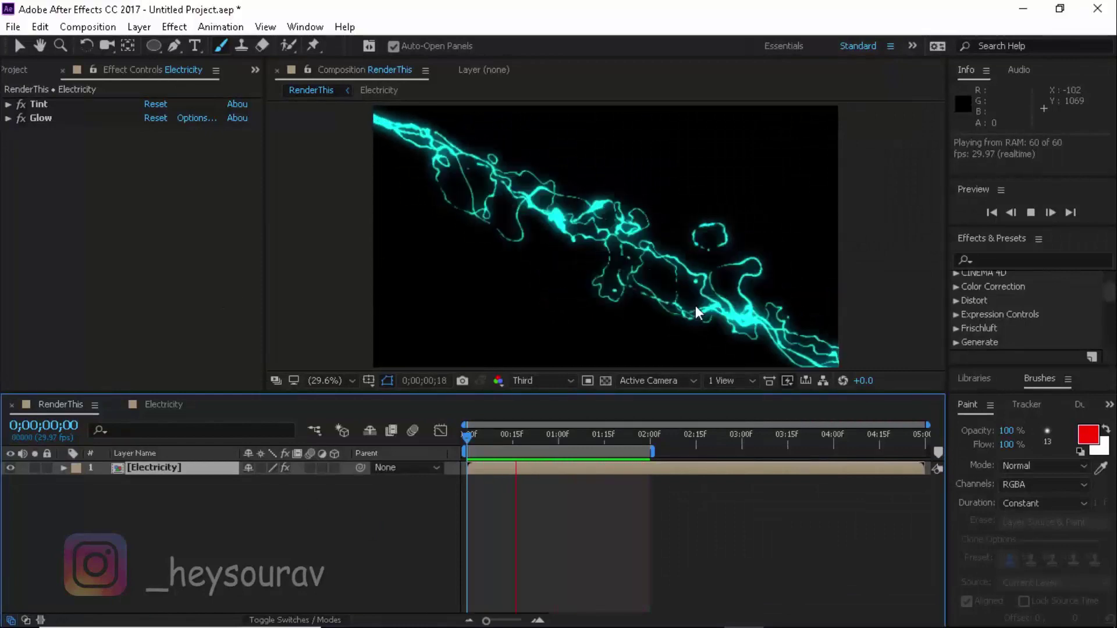
pyautogui.click(529, 436)
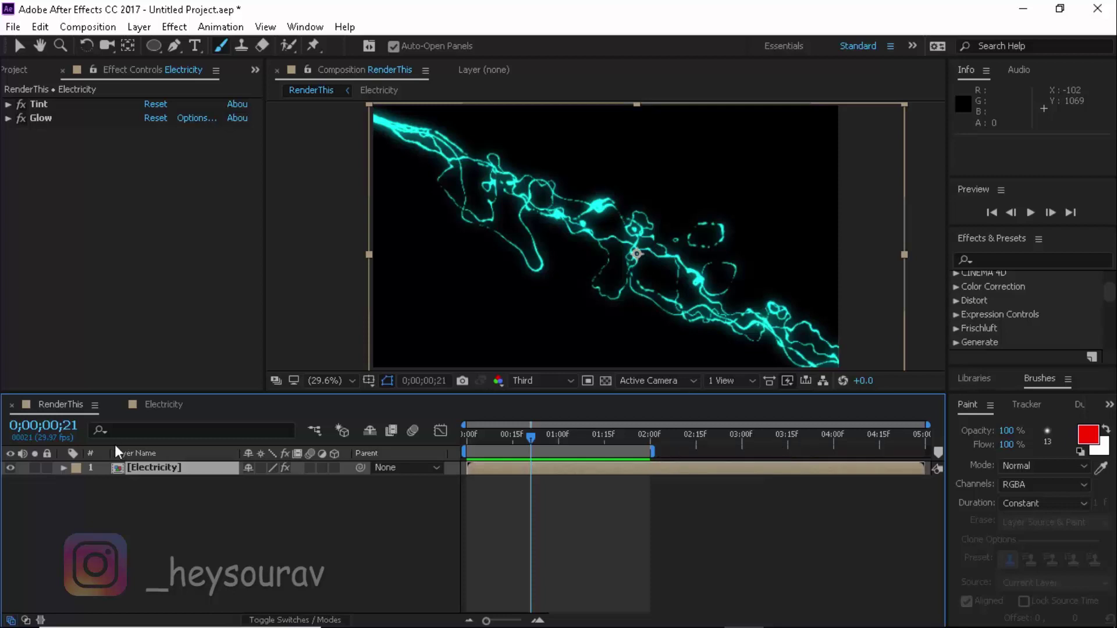
# - Duplicate the Electricity layer in RenderThis and apply Gaussian Blur to the lower copy
pyautogui.hotkey('ctrl', 'd')
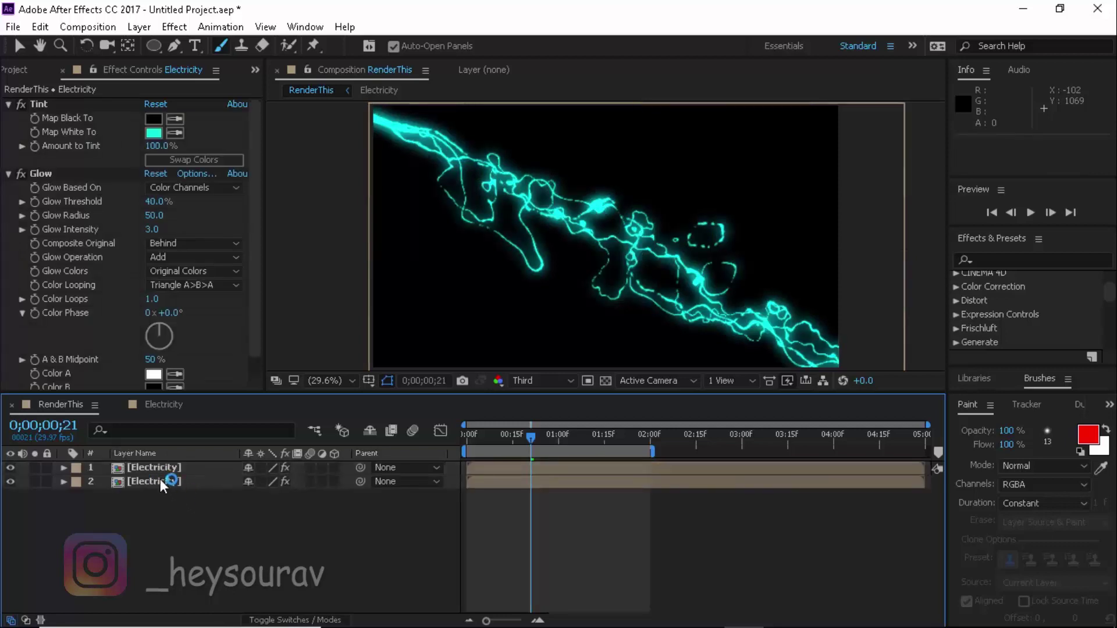
pyautogui.click(160, 479)
pyautogui.click(1039, 260)
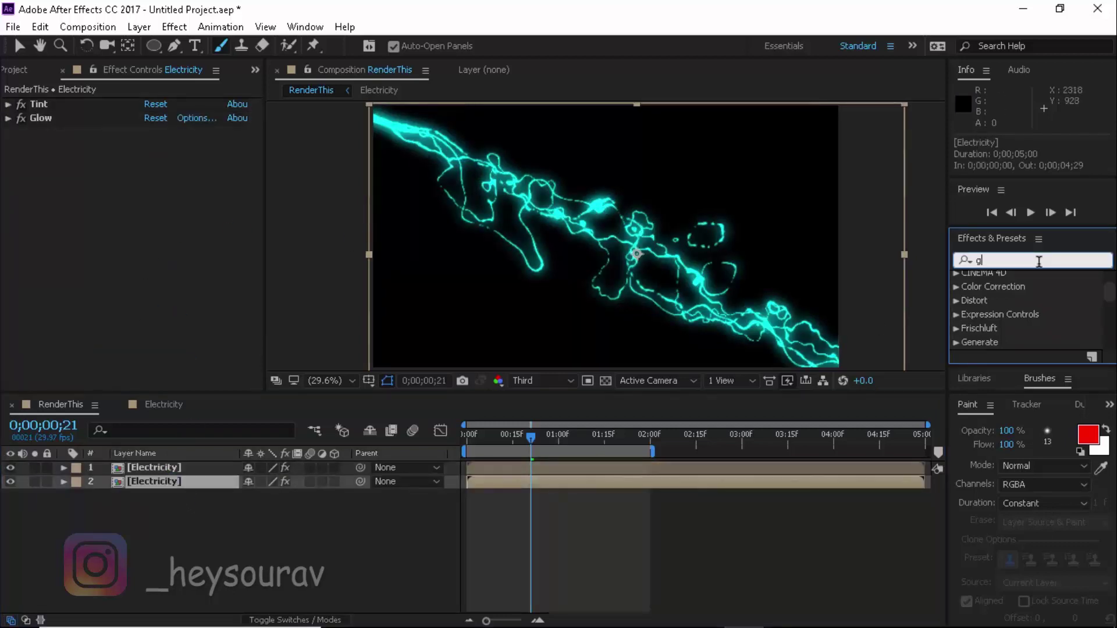
pyautogui.write('gau')
pyautogui.moveTo(1032, 290); pyautogui.dragTo(215, 269)
pyautogui.press('v')
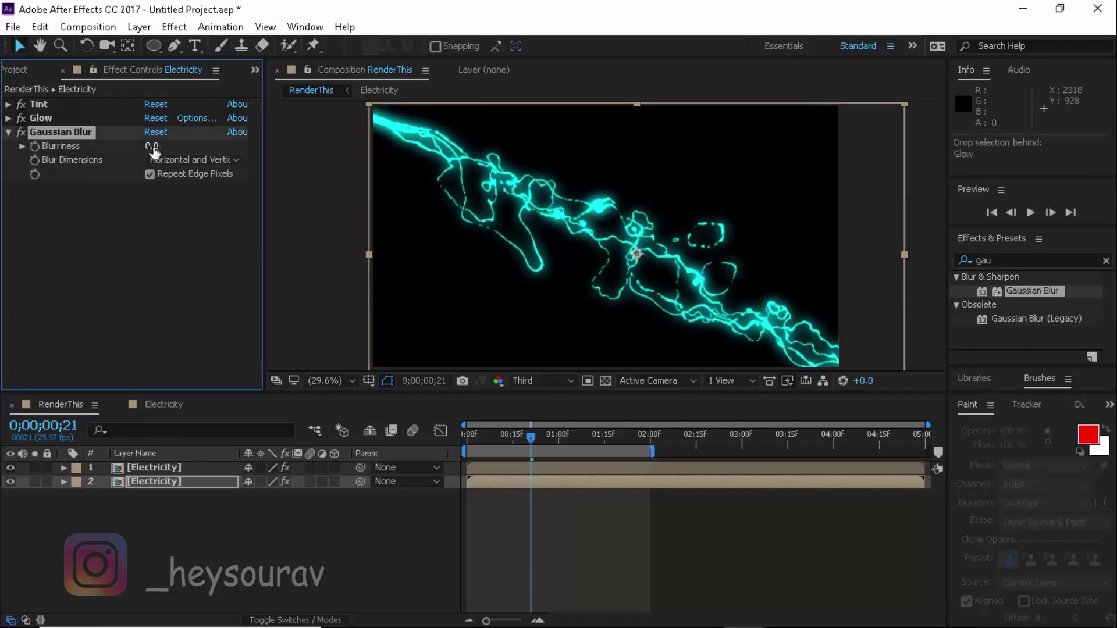
# - Set the lower Electricity layer's Gaussian Blur Blurriness to 50 and check the result at 0;00;01;12
pyautogui.click(152, 160)
pyautogui.click(150, 179)
pyautogui.moveTo(153, 146); pyautogui.dragTo(214, 153)
pyautogui.click(155, 146)
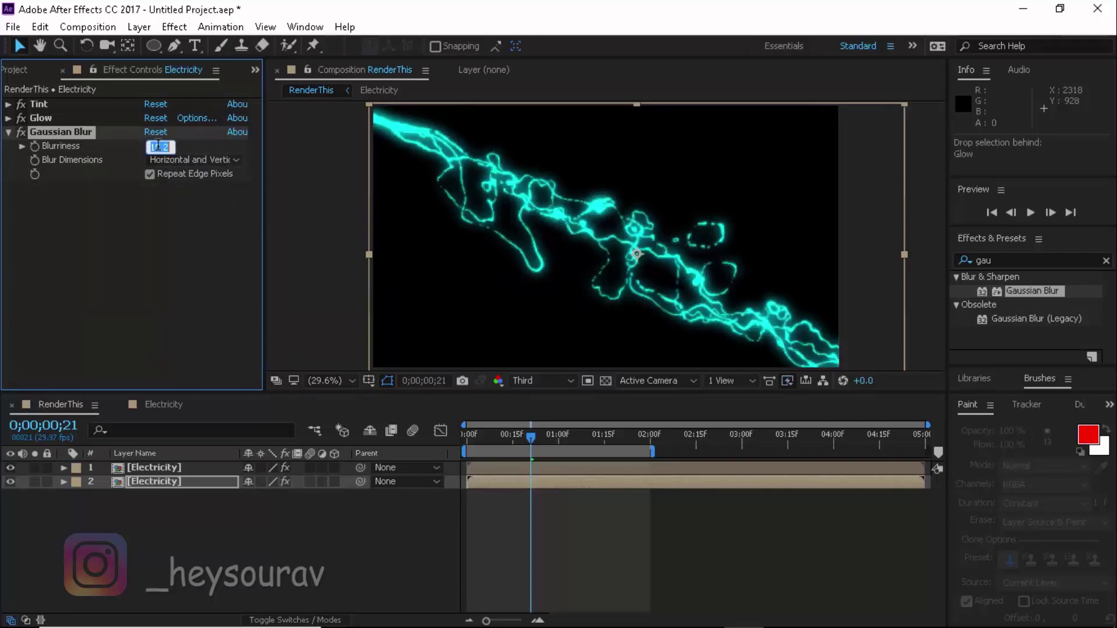
pyautogui.write('50')
pyautogui.press('Return')
pyautogui.moveTo(530, 438); pyautogui.dragTo(595, 442)
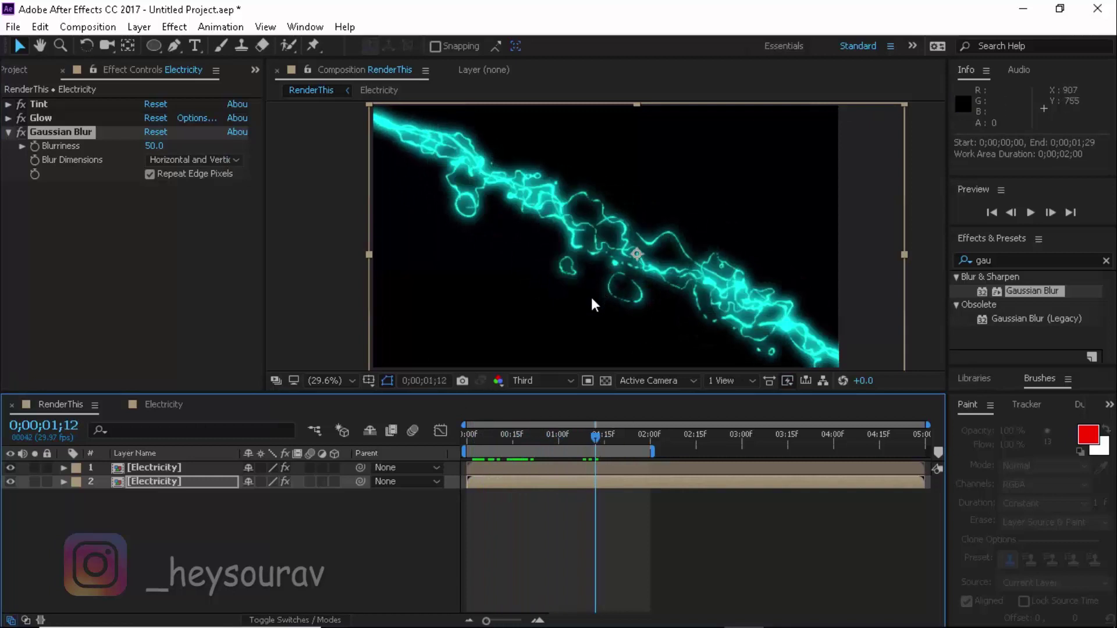
# - Set the lower Electricity layer's Opacity to 50% and collapse its properties
pyautogui.click(161, 481)
pyautogui.press('t')
pyautogui.click(254, 496)
pyautogui.write('50')
pyautogui.press('Return')
pyautogui.click(292, 518)
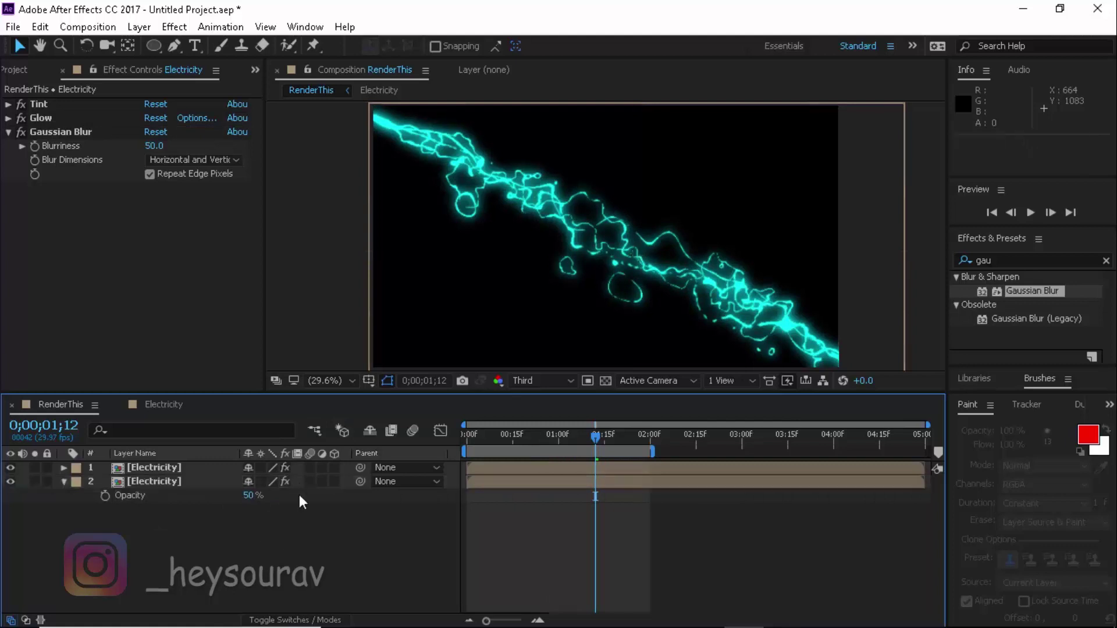
pyautogui.click(64, 481)
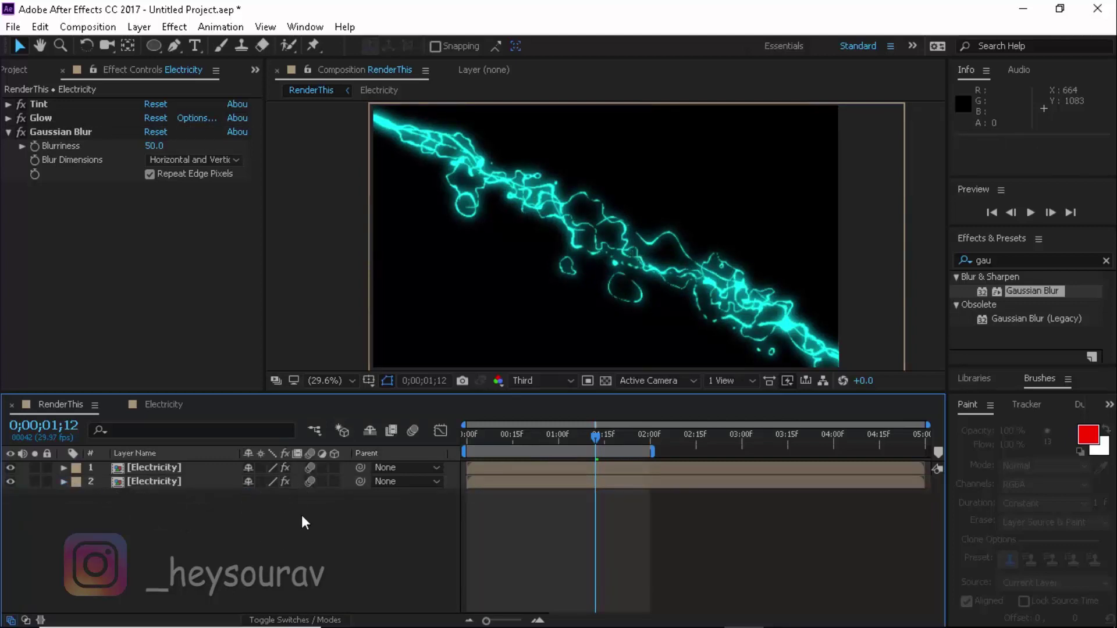
# - Enable motion blur for both Electricity layers and the composition, check it around 0;00;00;27, and clear the effects search
pyautogui.click(412, 431)
pyautogui.moveTo(588, 431); pyautogui.dragTo(548, 452)
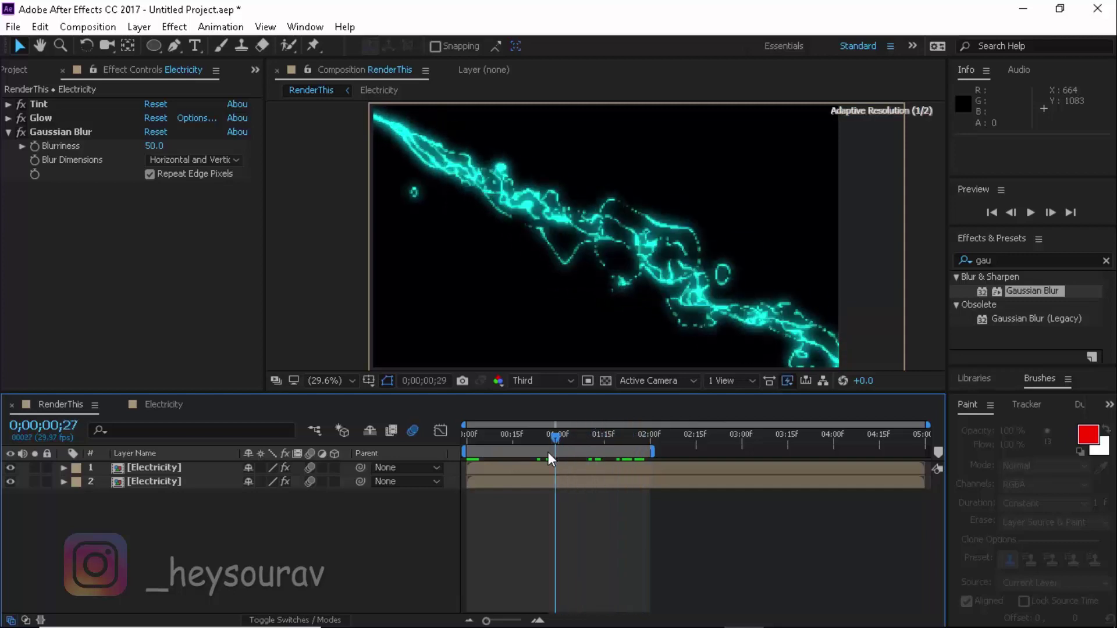
pyautogui.click(1106, 260)
pyautogui.click(261, 511)
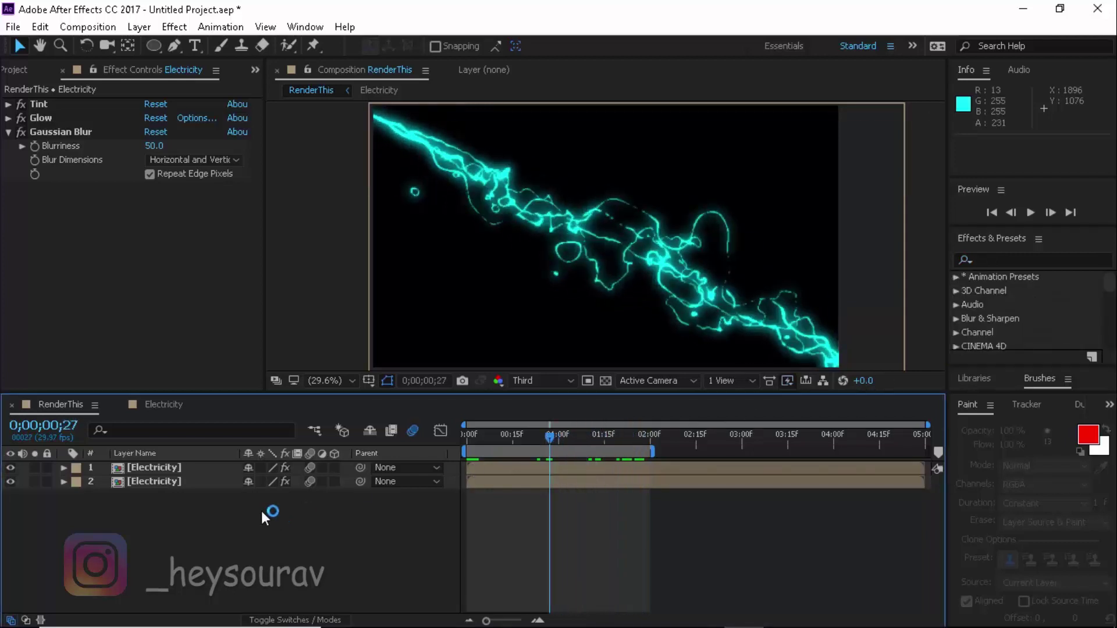